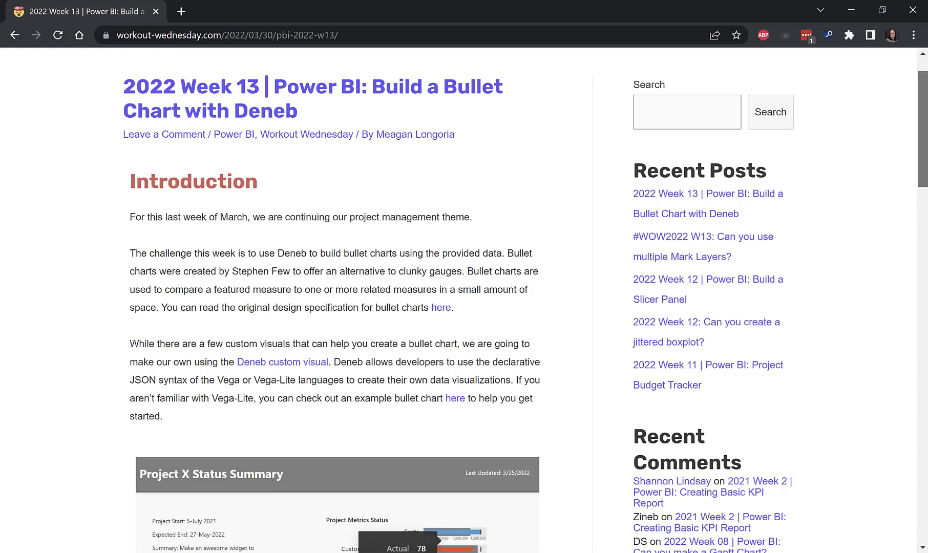
Scroll the Week 13 challenge page down to Requirements and bring up the data.world link's menu.
left_click_drag(925, 163, 925, 182)
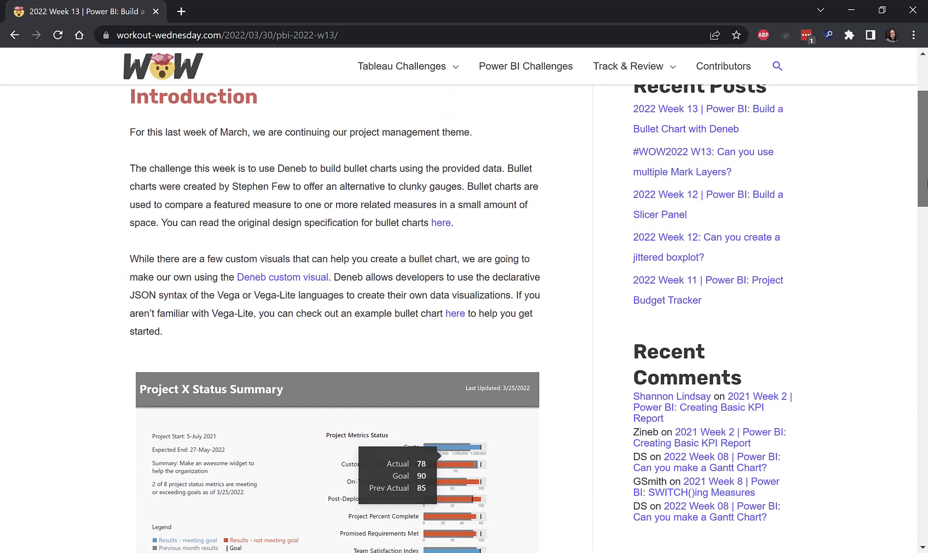
left_click_drag(925, 183, 925, 192)
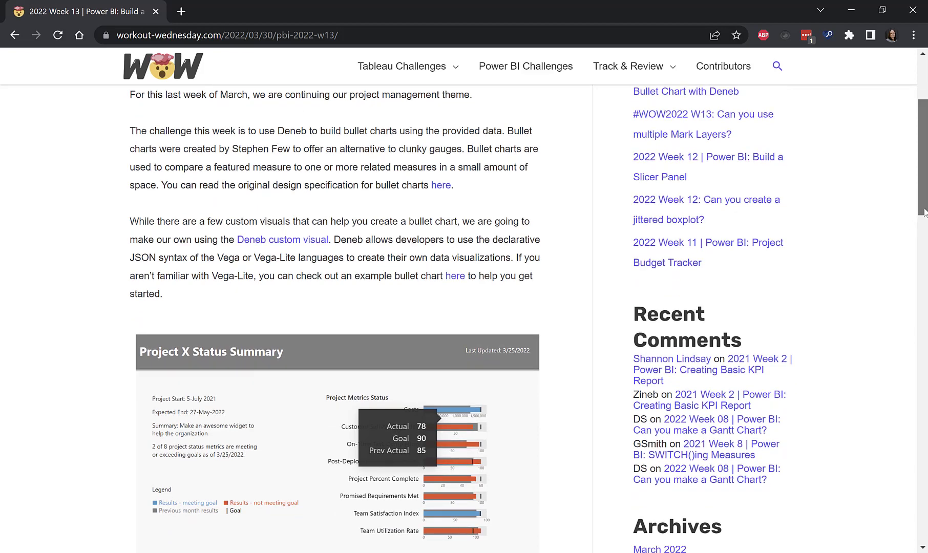
left_click_drag(926, 213, 926, 214)
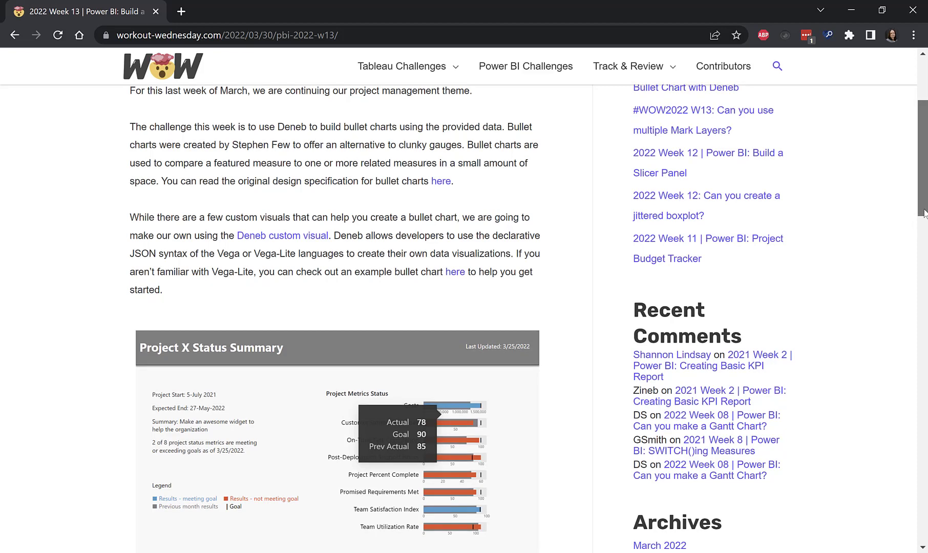
scroll(926, 215, "down", 3)
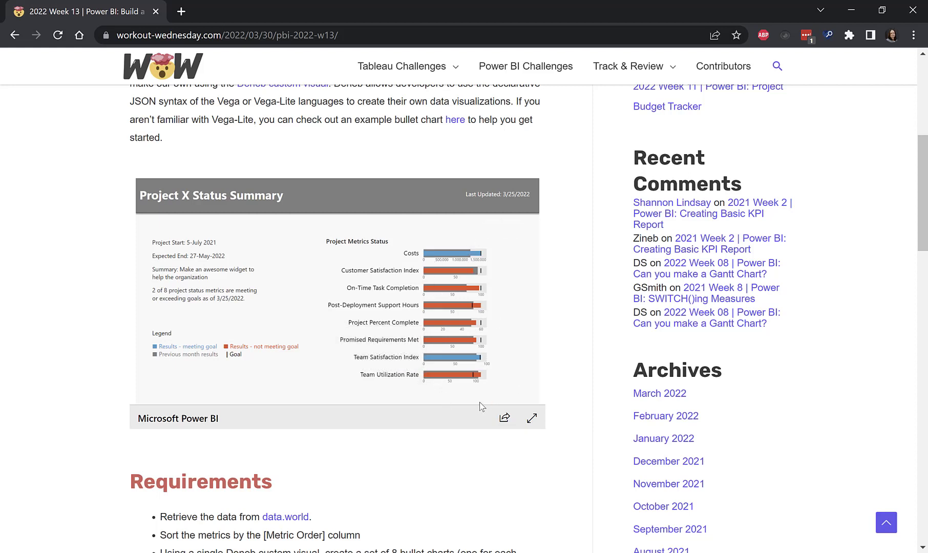
left_click_drag(923, 177, 926, 253)
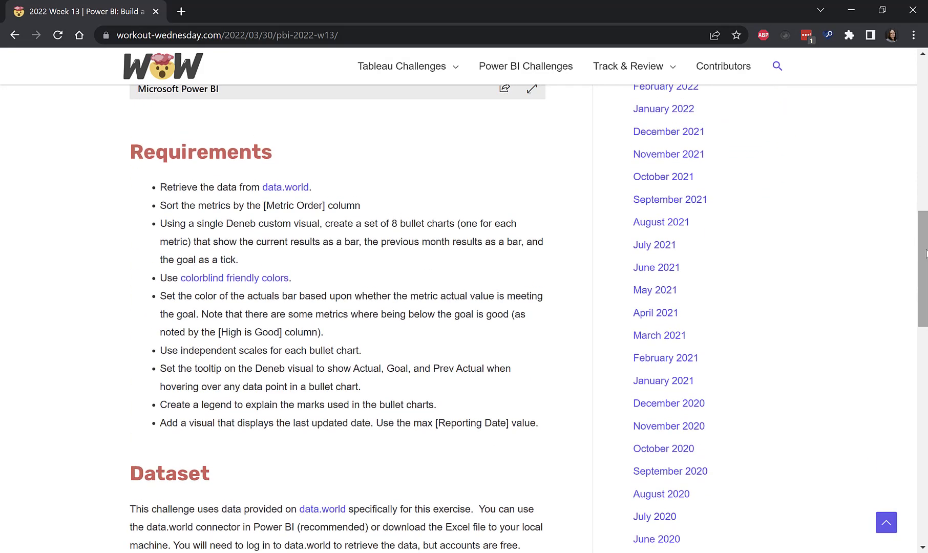
right_click(285, 192)
Open the data.world dataset link in a new tab and view the dataset page.
left_click(313, 197)
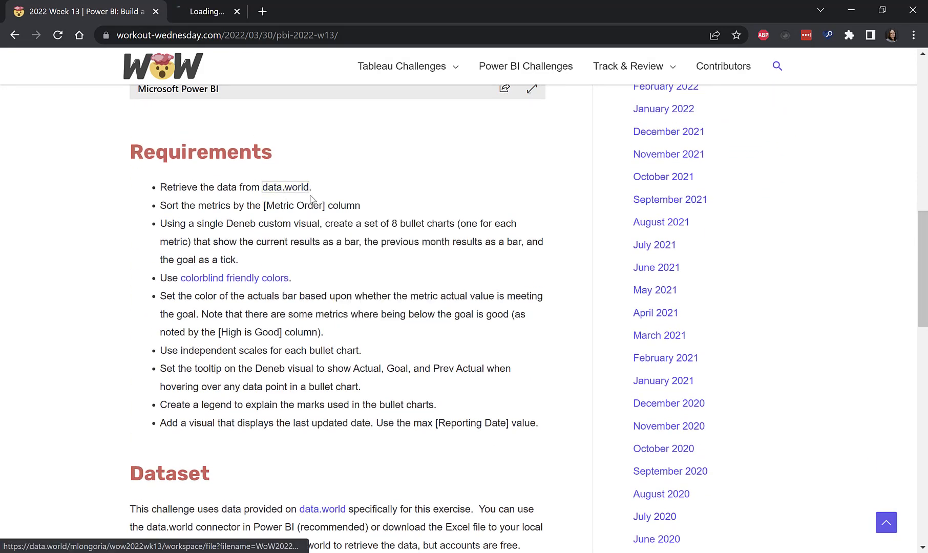
left_click(218, 5)
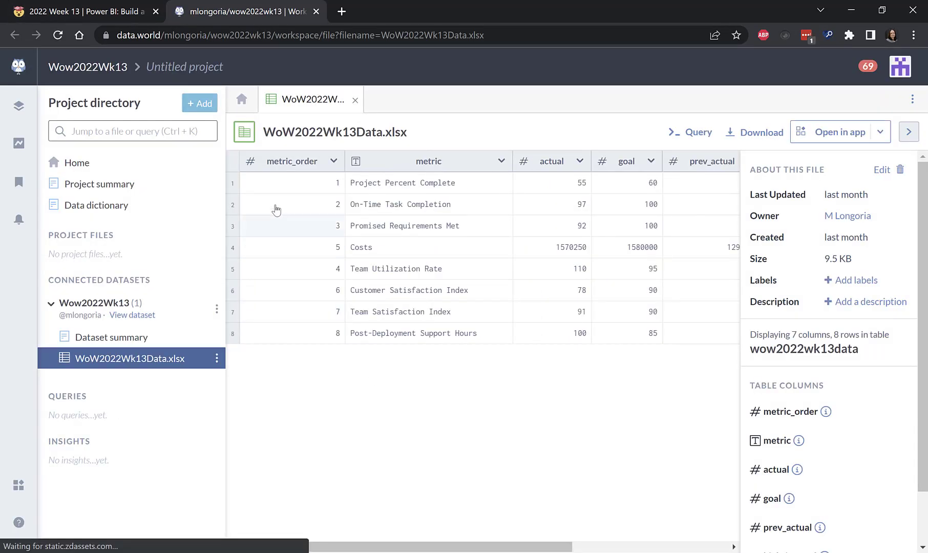
left_click(110, 7)
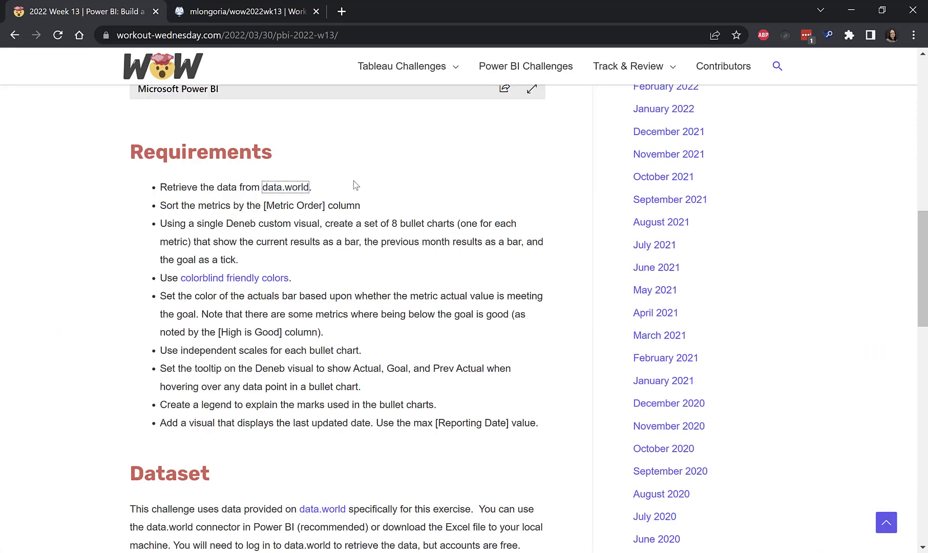
left_click(236, 4)
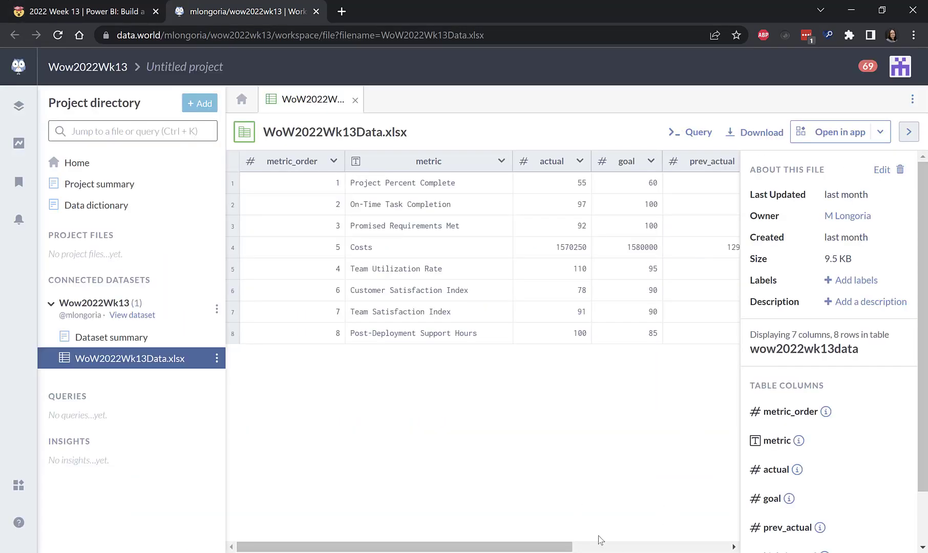
Hide the file details, scroll the WoW2022Wk13Data.xlsx table through reporting_date, then return to the challenge.
left_click(910, 132)
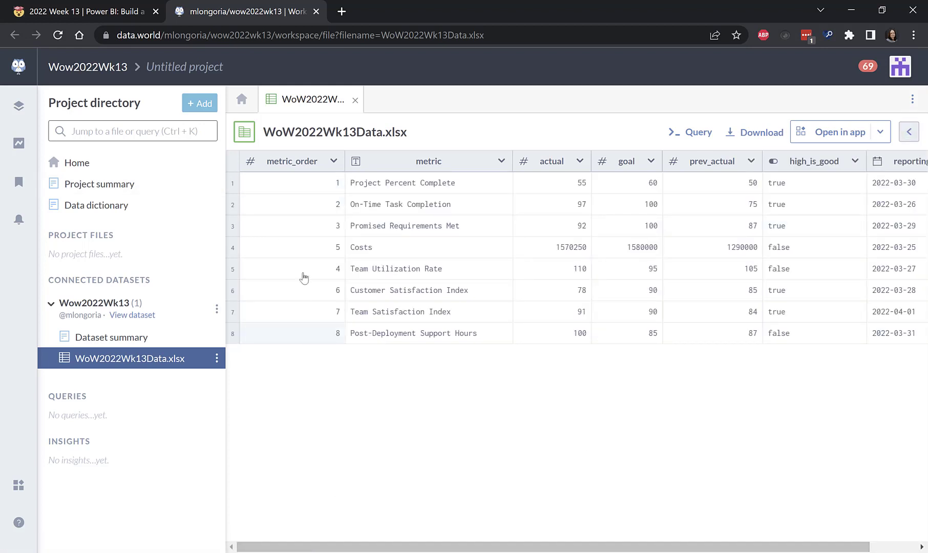
left_click_drag(500, 547, 548, 549)
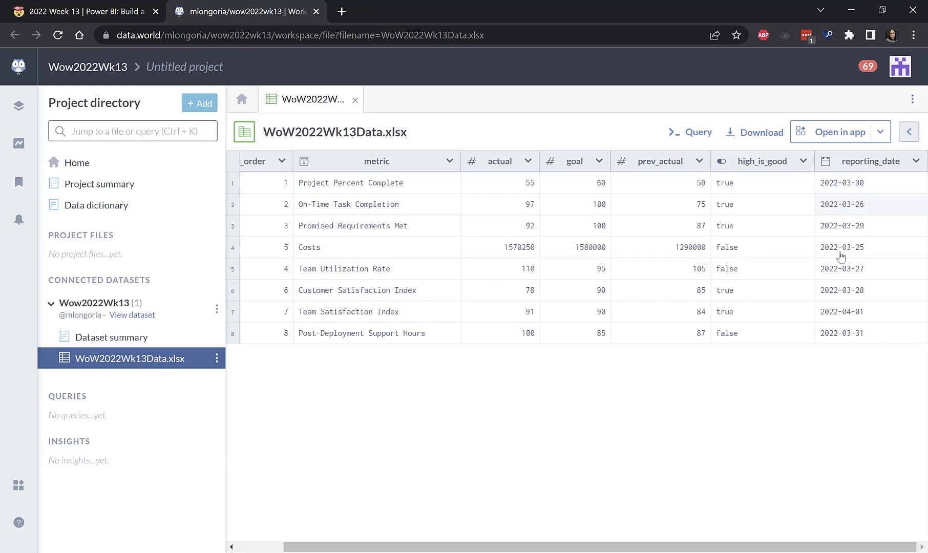
key("ctrl+shift+Tab")
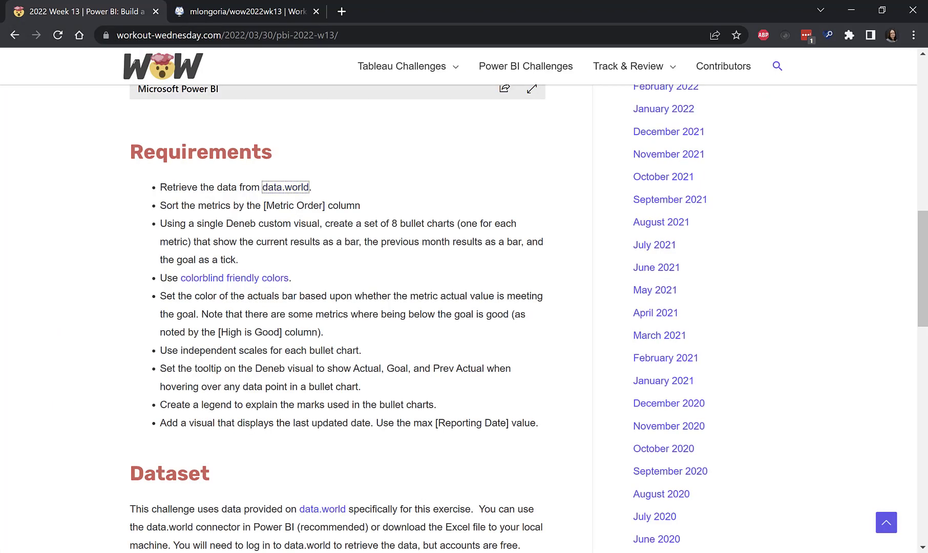
Connect with the Data.World - Get Dataset (Beta) connector and accept the third-party warning.
left_click(517, 491)
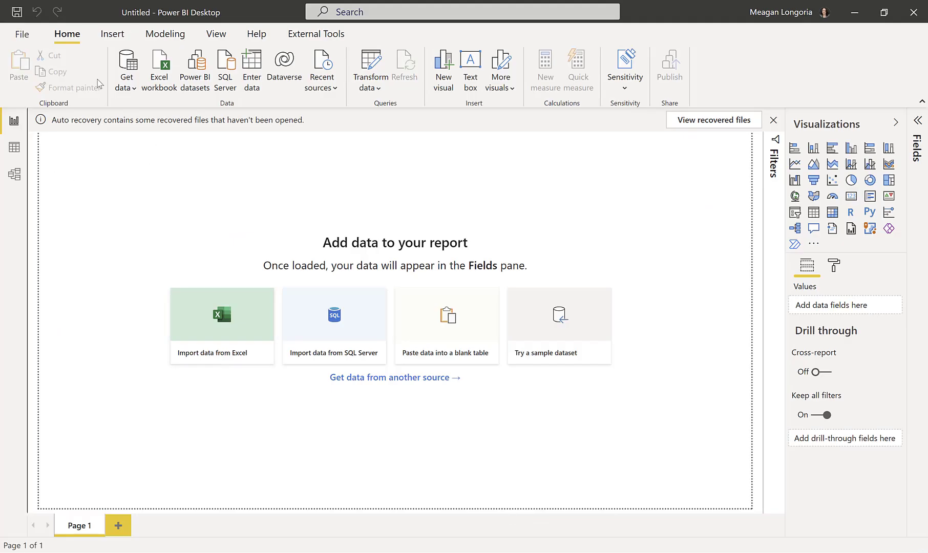
left_click(132, 90)
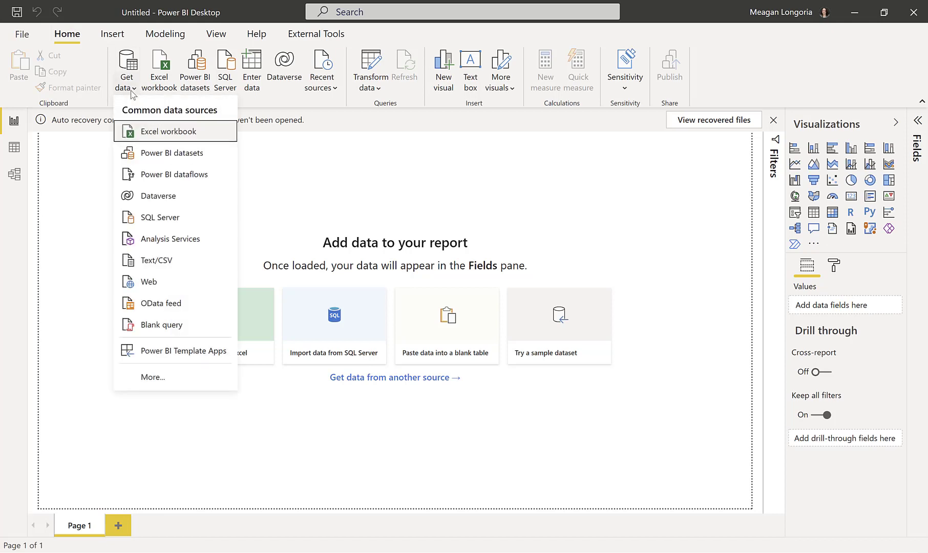
left_click(175, 380)
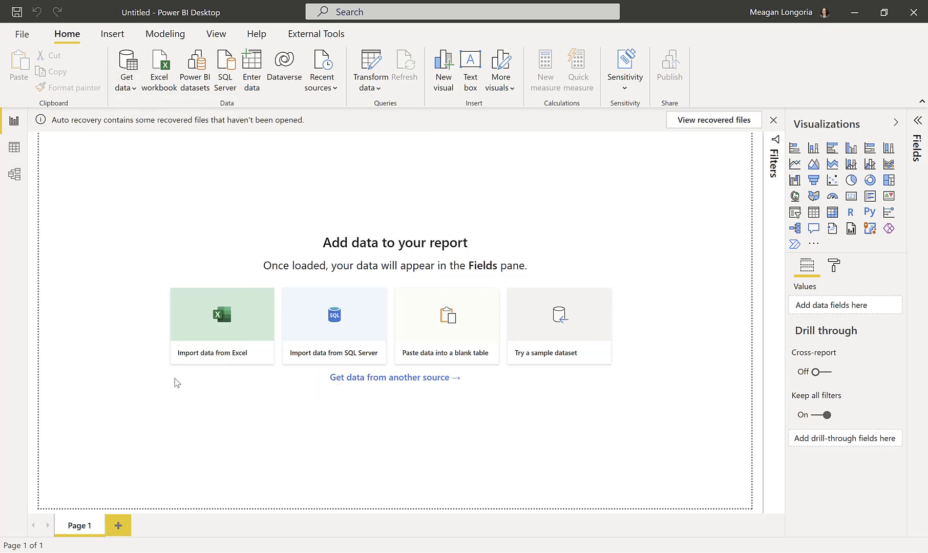
type("world")
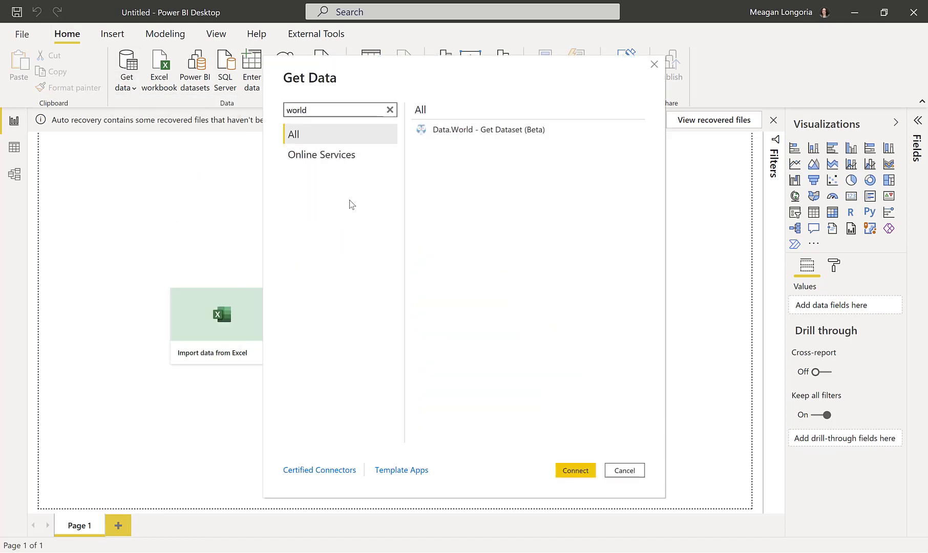
left_click(483, 133)
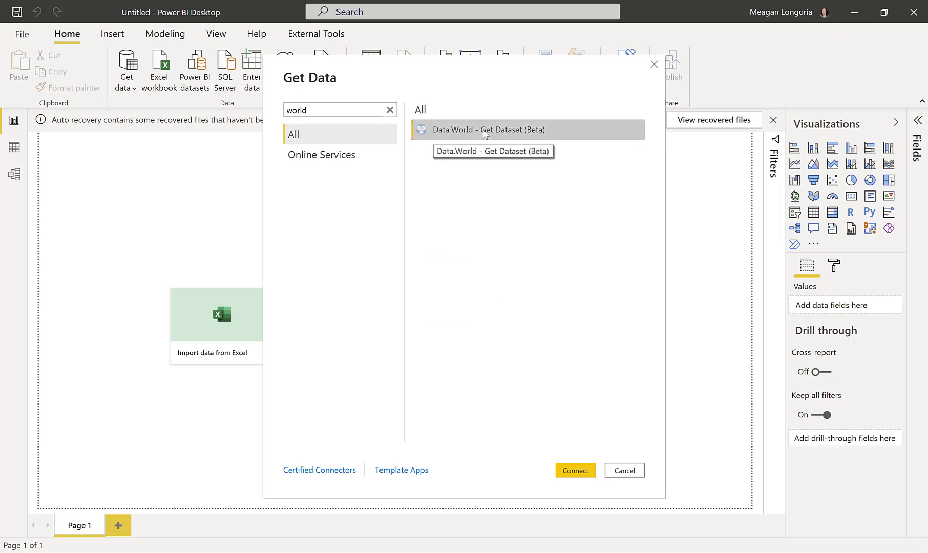
left_click(574, 471)
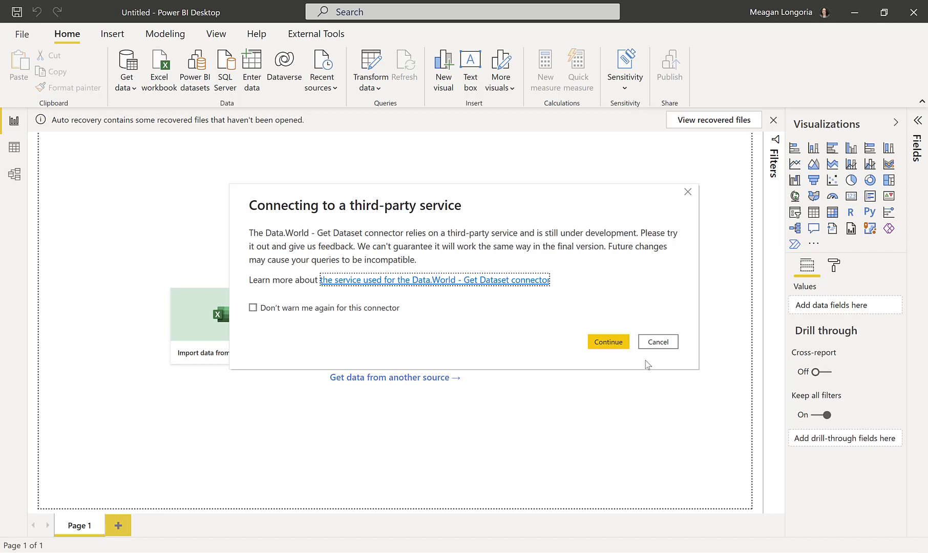
left_click(598, 344)
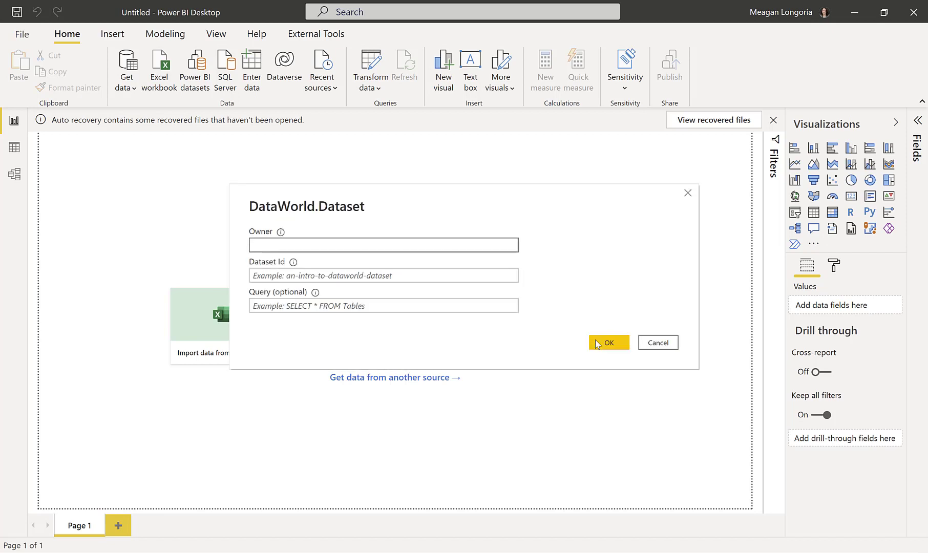
Copy the dataset owner's username from the data.world URL into the Owner field.
key("alt+Tab")
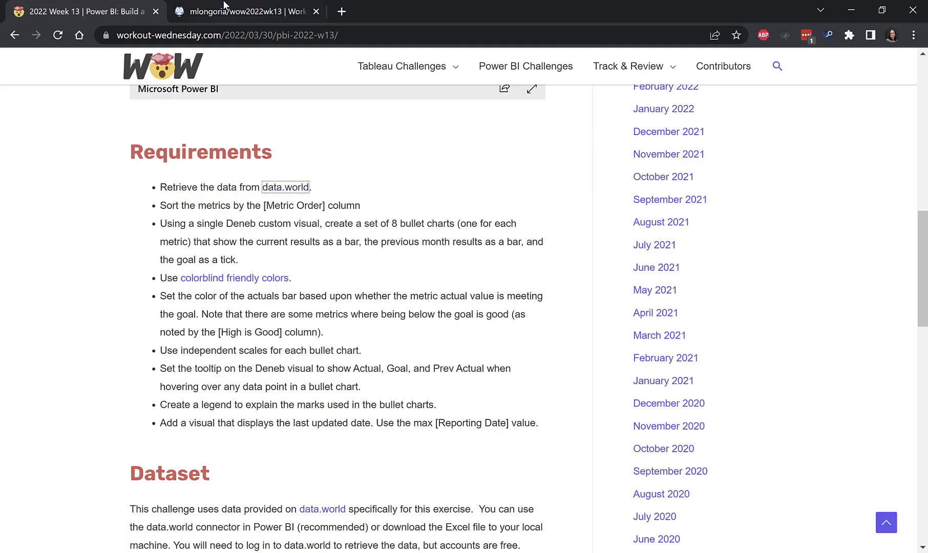
right_click(222, 10)
left_click(208, 5)
double_click(216, 35)
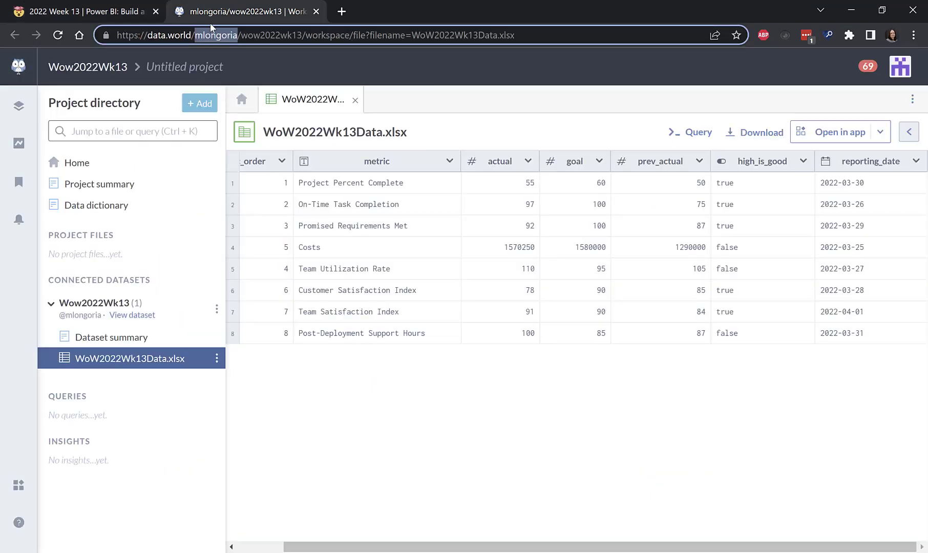
key("ctrl+c")
key("alt+Tab")
key("ctrl+v")
Copy the dataset id wow2022wk13 from the data.world address.
key("alt+Tab")
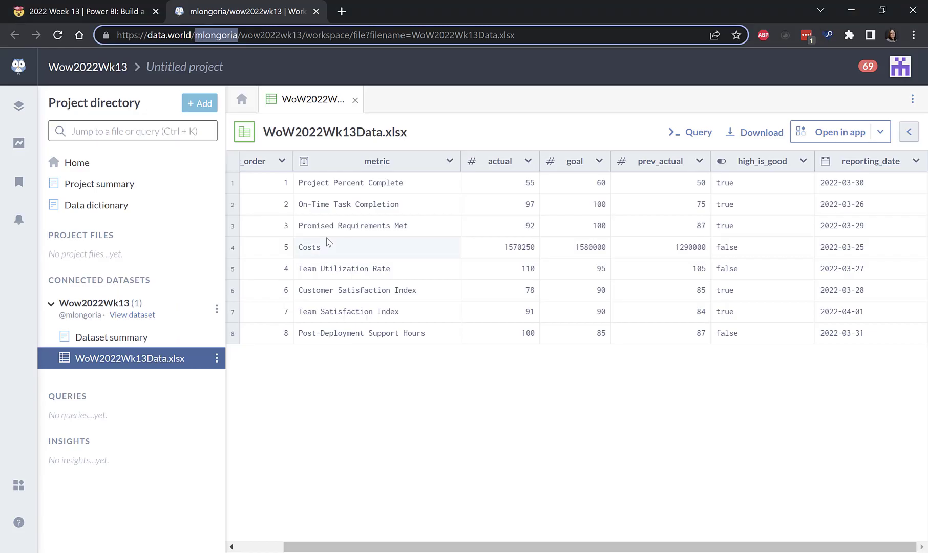
left_click_drag(241, 35, 303, 35)
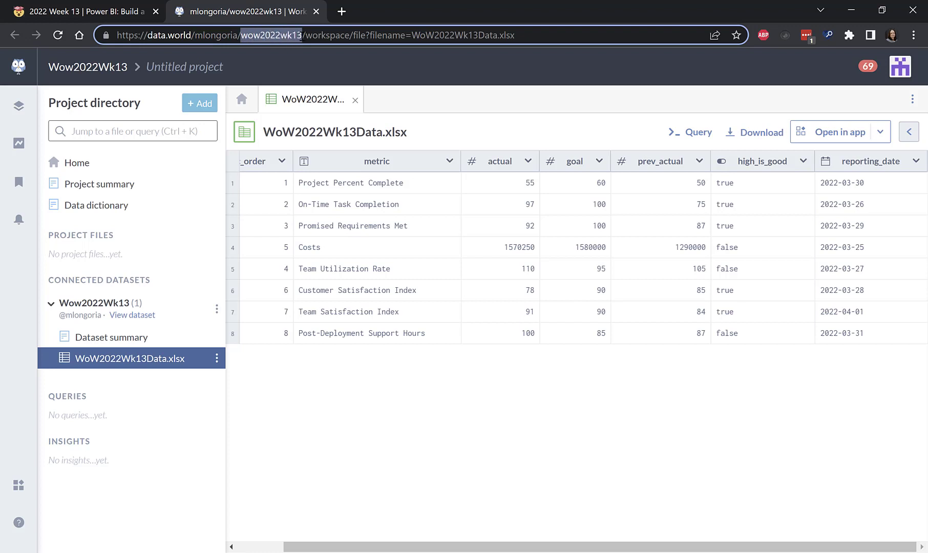
key("ctrl+c")
key("alt+Tab")
Enter wow2022wk13 as the Dataset Id and connect after signing in to data.world.
left_click(330, 275)
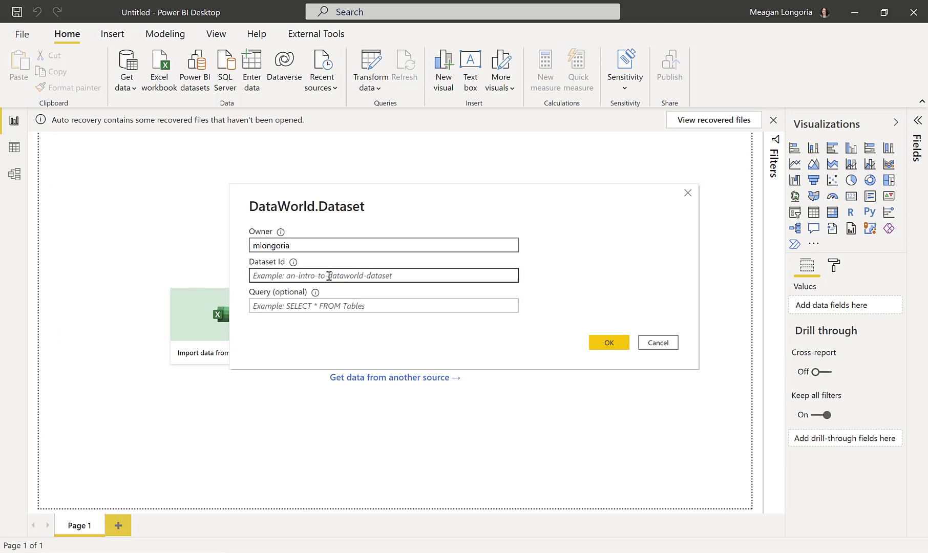
key("ctrl+v")
left_click(610, 343)
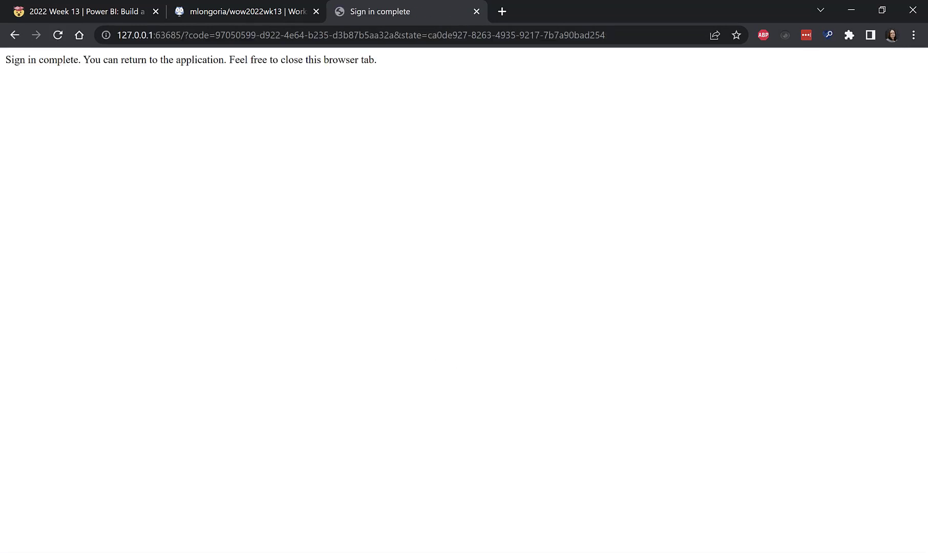
mouse_move(502, 507)
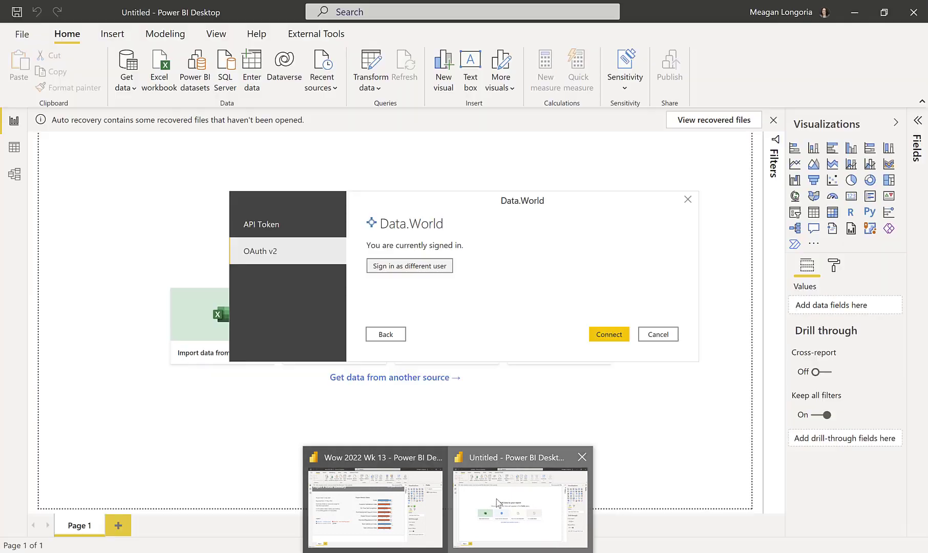
left_click(497, 503)
left_click(609, 335)
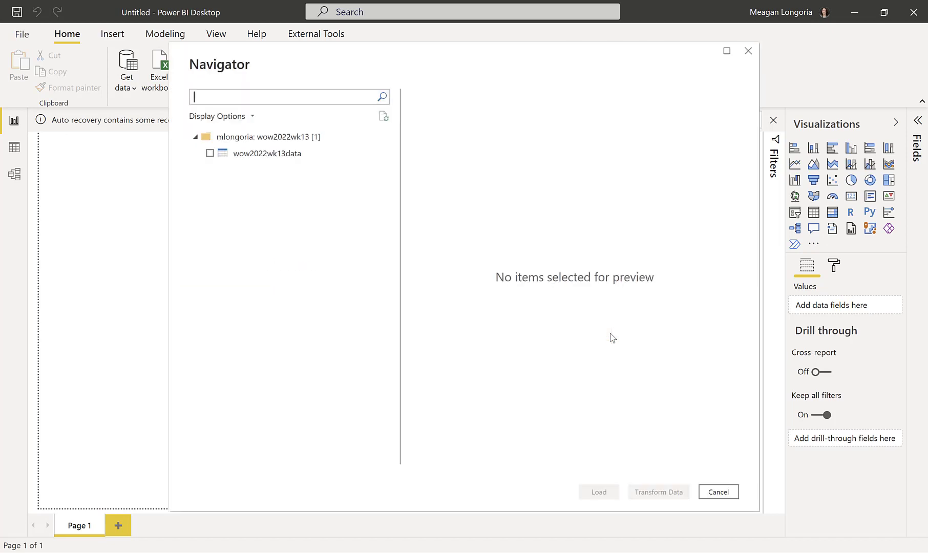
Select the wow2022wk13data table in Navigator and open it in Power Query.
left_click(240, 155)
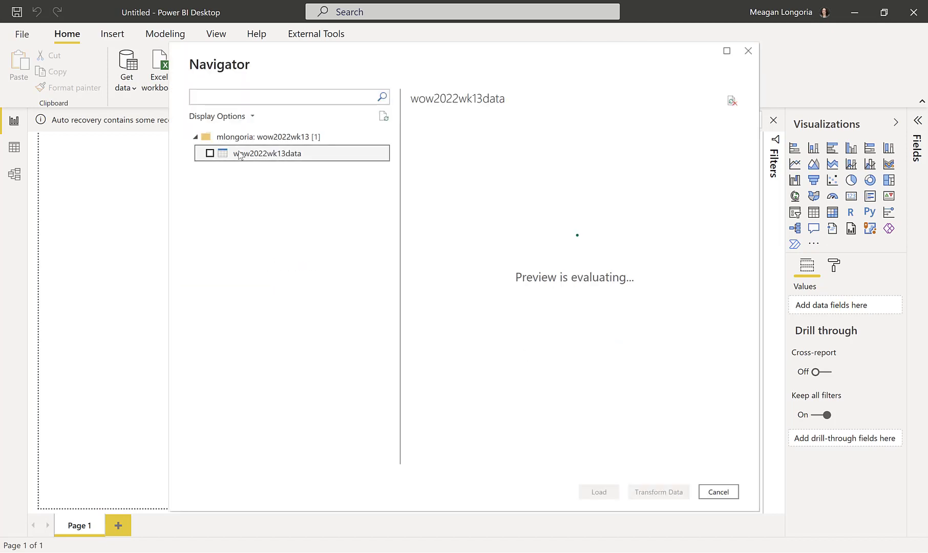
right_click(211, 154)
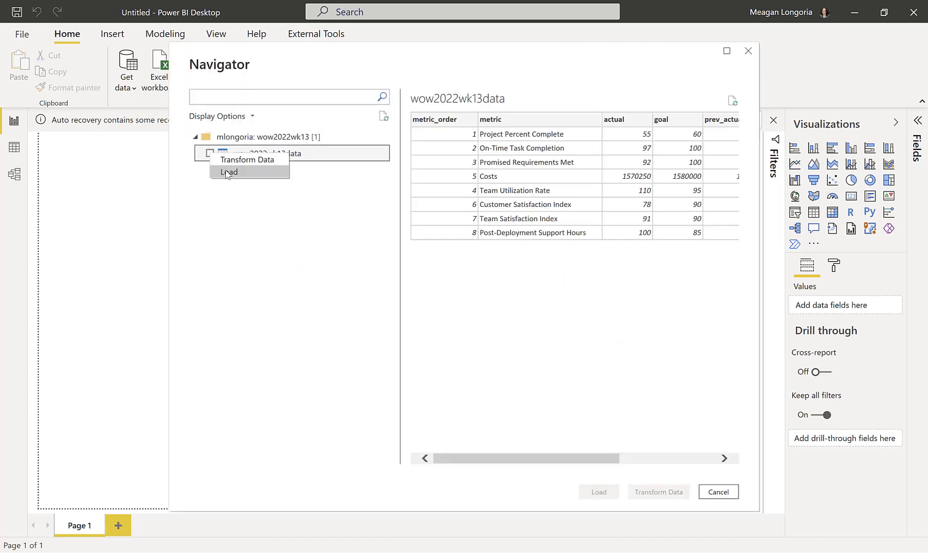
left_click(208, 159)
left_click(210, 154)
left_click(676, 493)
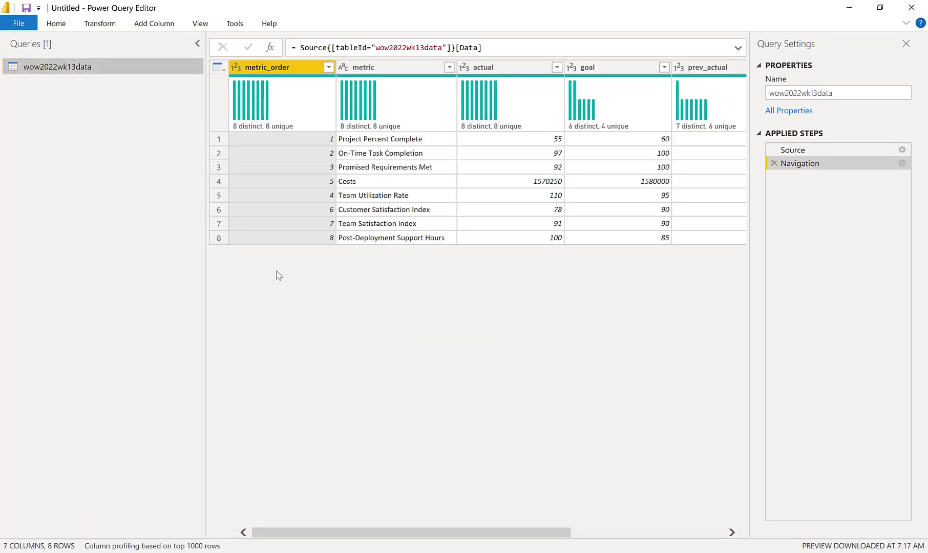
Rename the first columns to Metric Orders, Metric and Actual.
left_click_drag(344, 533, 290, 522)
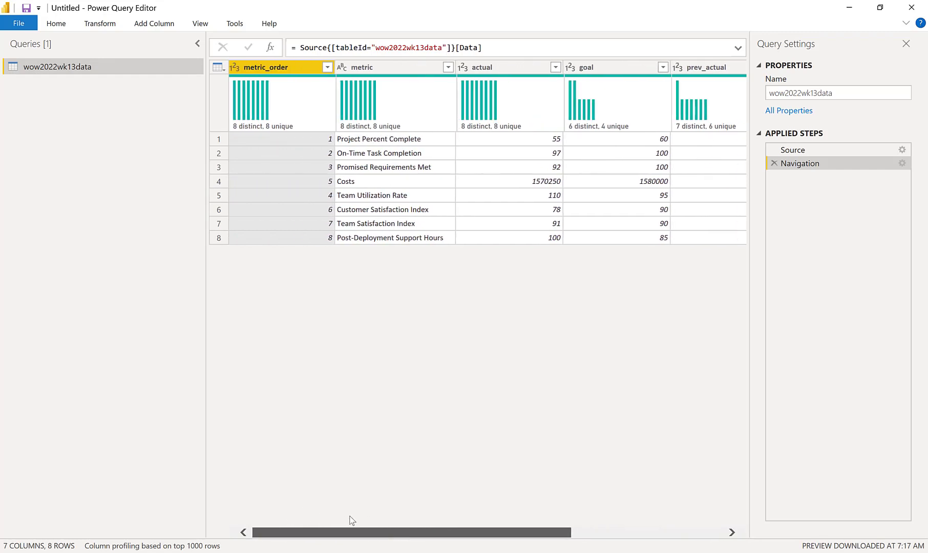
left_click_drag(359, 533, 663, 543)
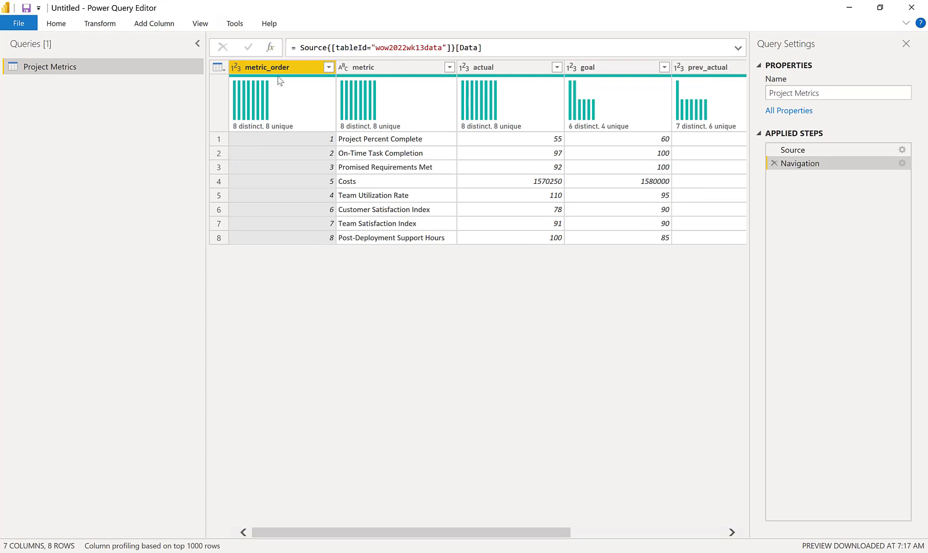
double_click(279, 76)
type("Metr")
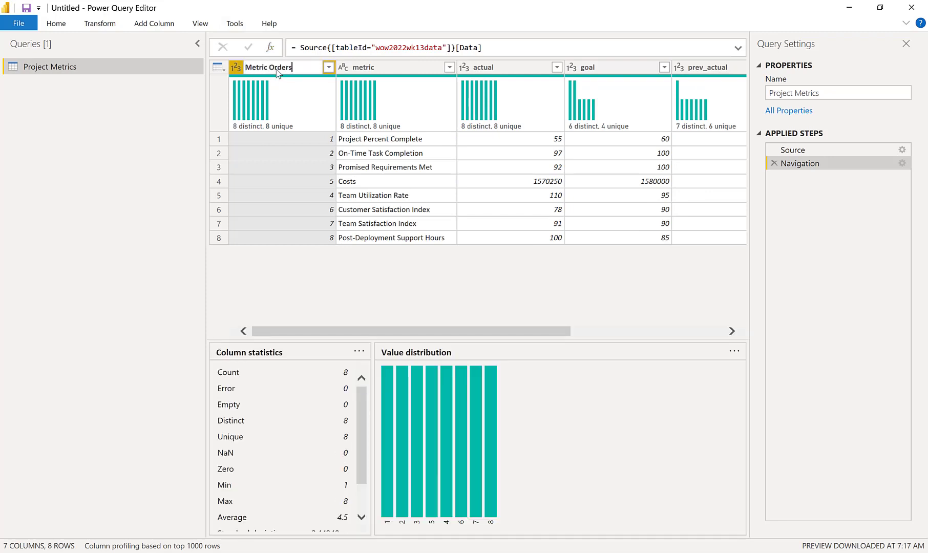
type("ic Orders")
key("Return")
double_click(392, 66)
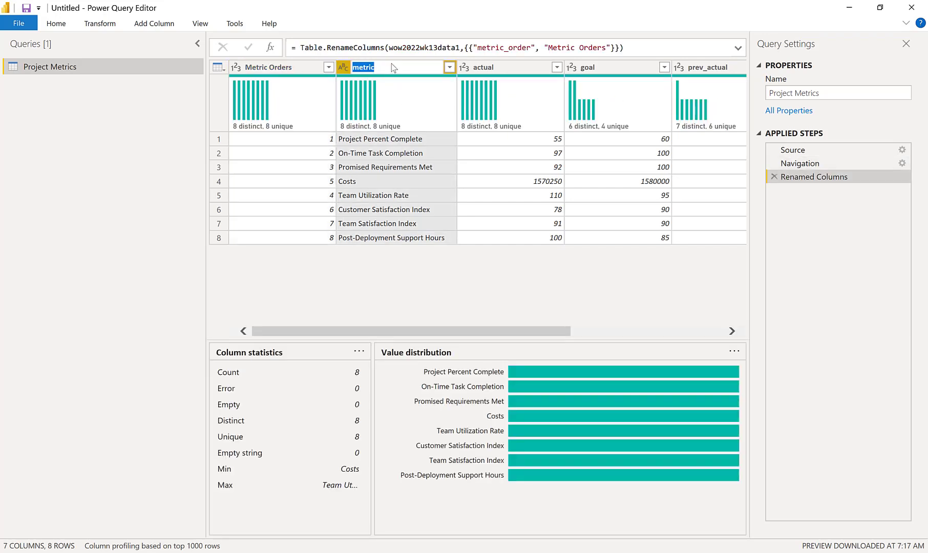
type("Metric")
key("Return")
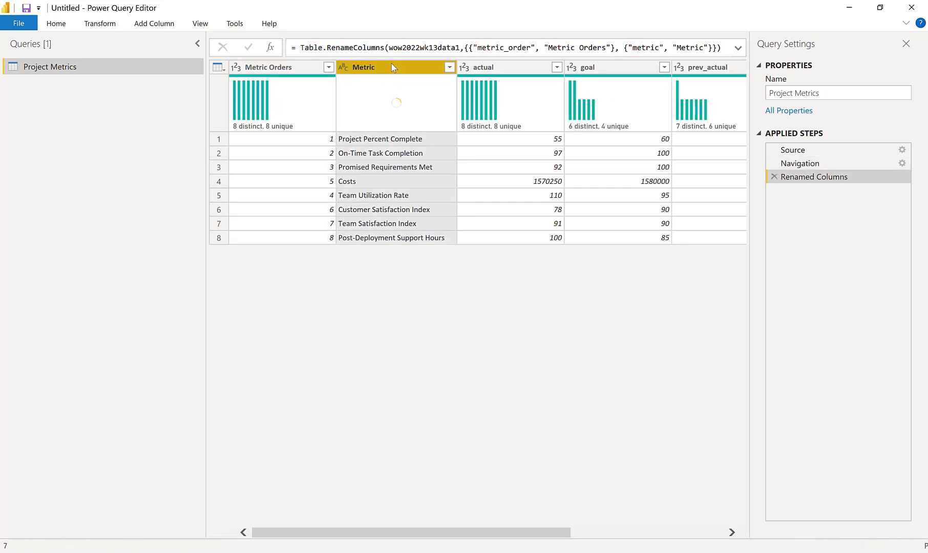
double_click(484, 67)
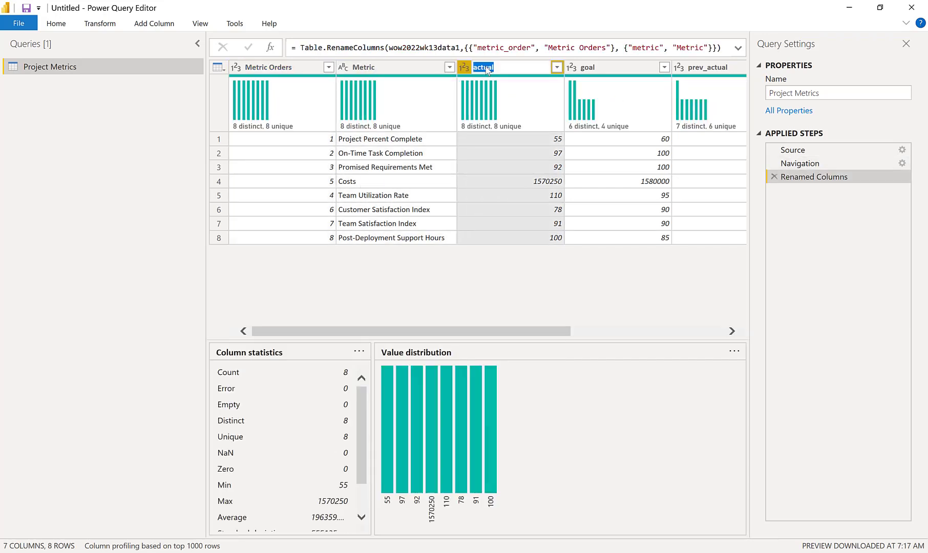
key("Home")
key("shift+Right")
type("A")
key("Return")
Rename the goal and prev_actual columns to Goal and Prev Actual.
left_click(585, 68)
double_click(585, 68)
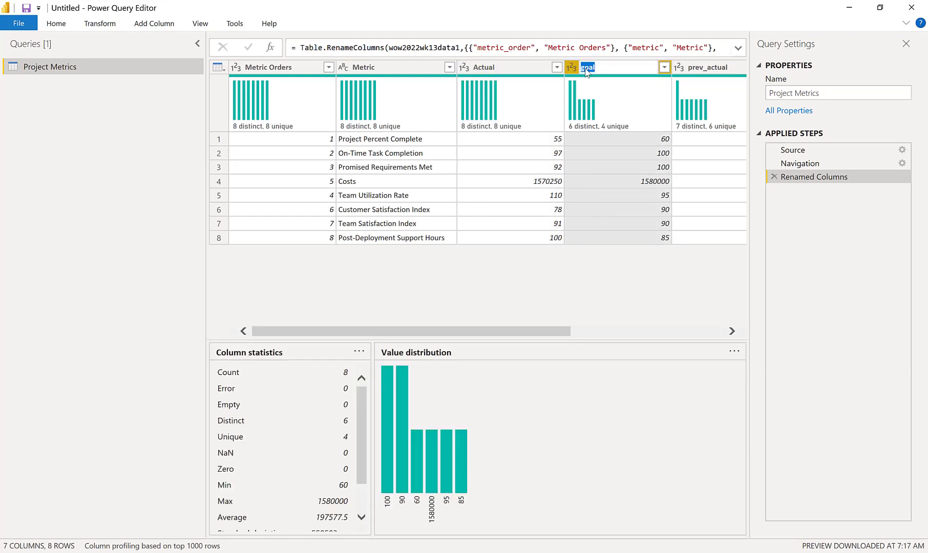
key("Home")
key("shift+Right")
type("G")
key("Return")
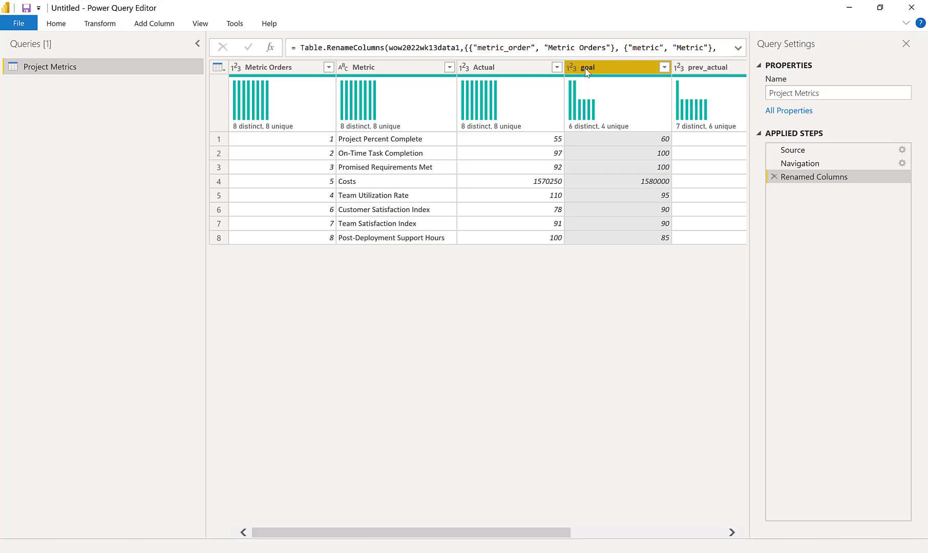
left_click(701, 68)
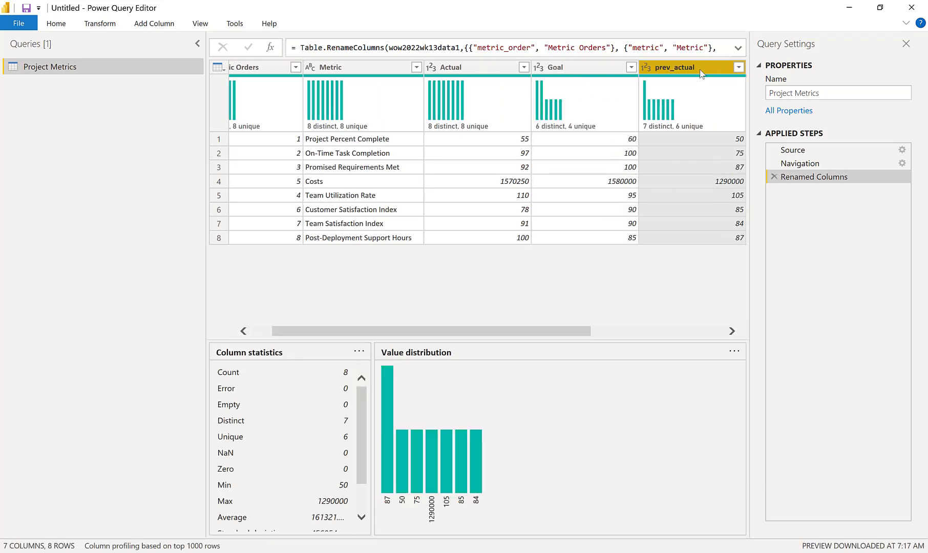
double_click(700, 68)
type("Prev A")
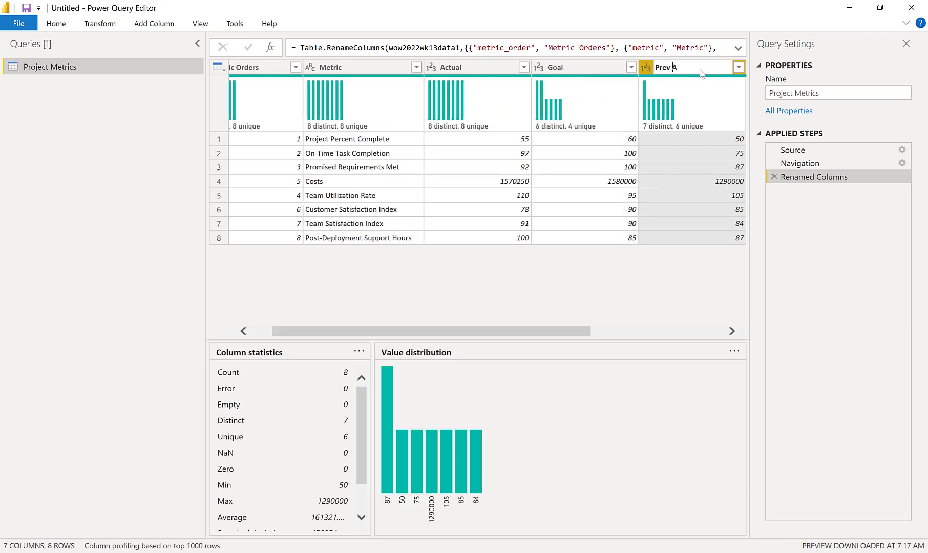
type("ctual")
key("Return")
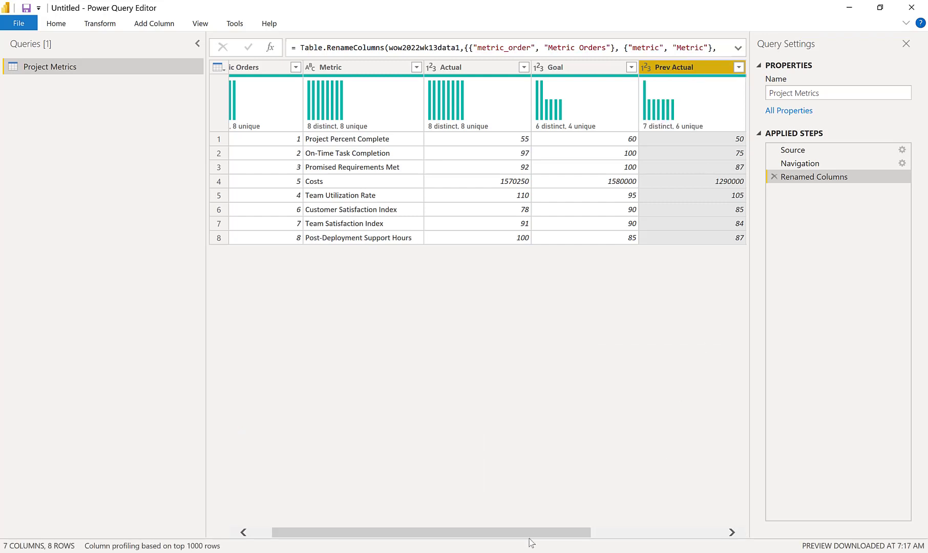
Rename high_is_good and reporting_date to High Is Good and Reporting Date.
left_click_drag(545, 535, 678, 535)
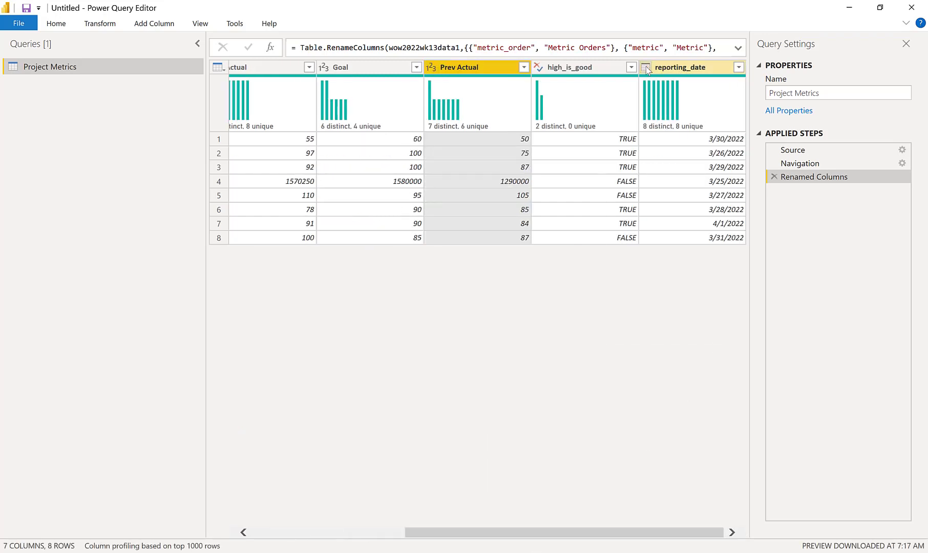
right_click(562, 69)
left_click(553, 71)
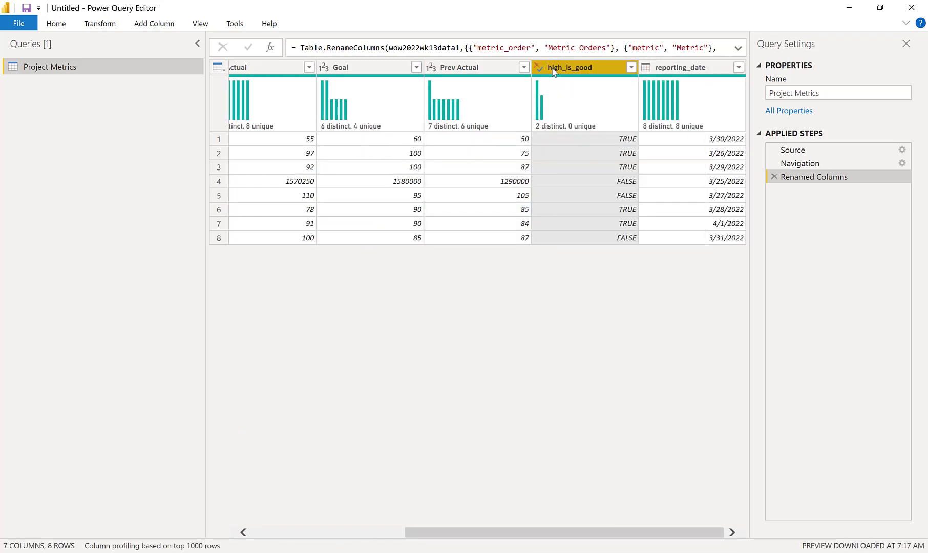
double_click(553, 72)
type("High Is")
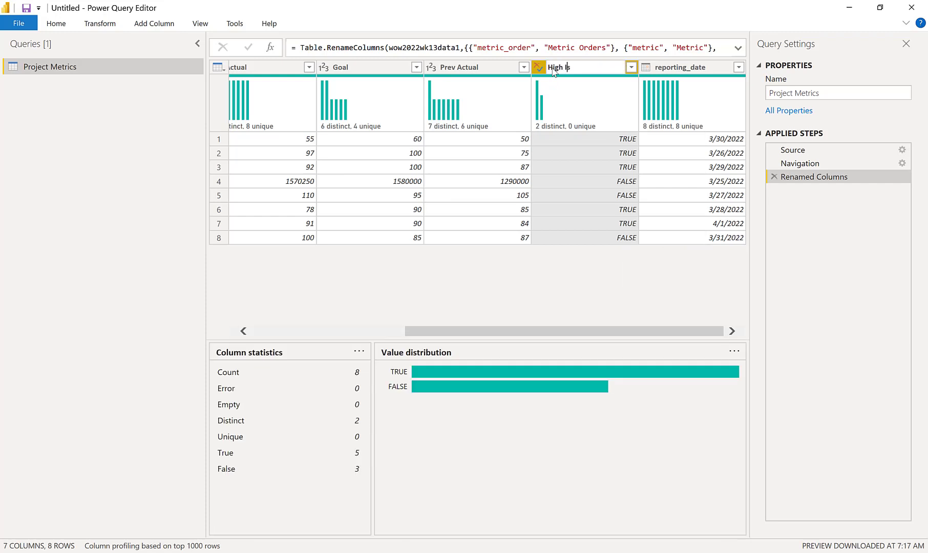
type(" Good")
key("Return")
left_click(690, 67)
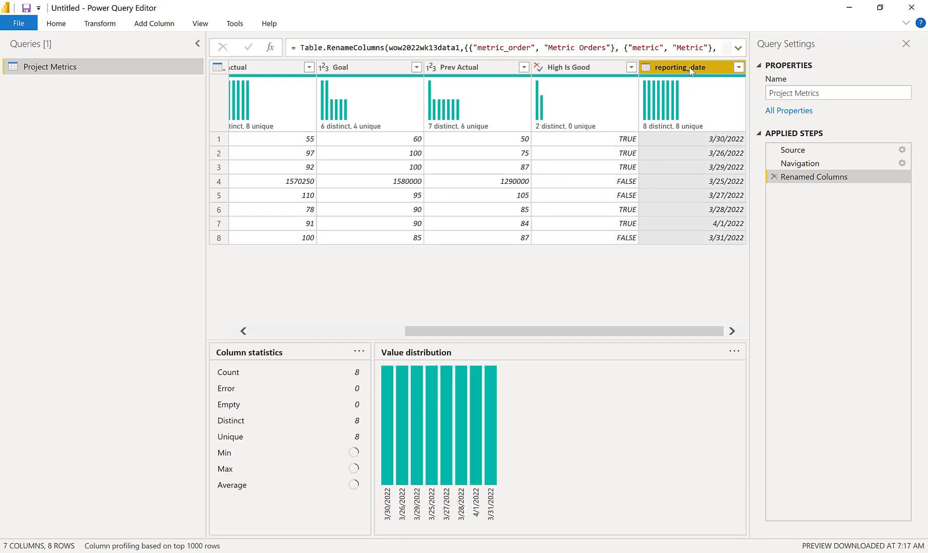
double_click(690, 67)
type("Reporting Date")
key("Return")
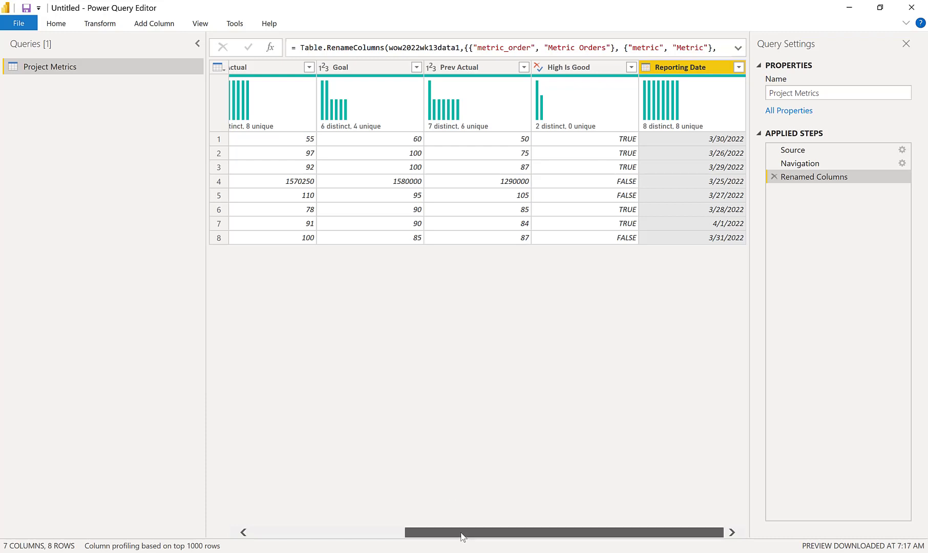
left_click_drag(463, 537, 142, 518)
Load the data into the report and sort Metric by Metric Orders.
left_click(57, 21)
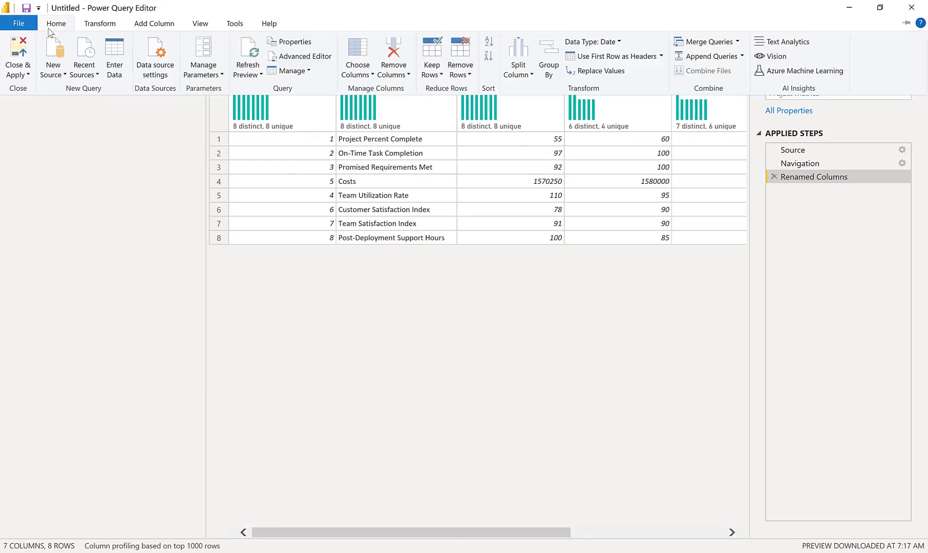
key("Escape")
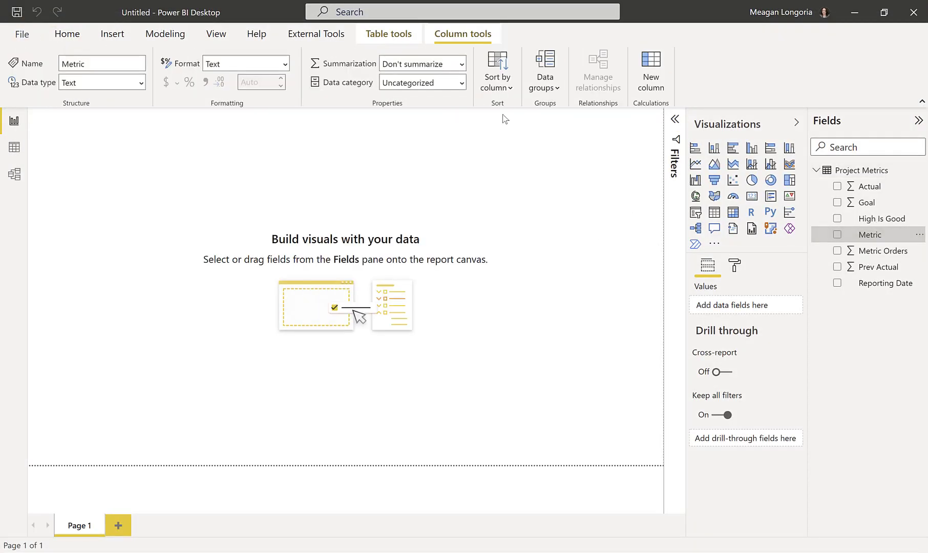
left_click(495, 85)
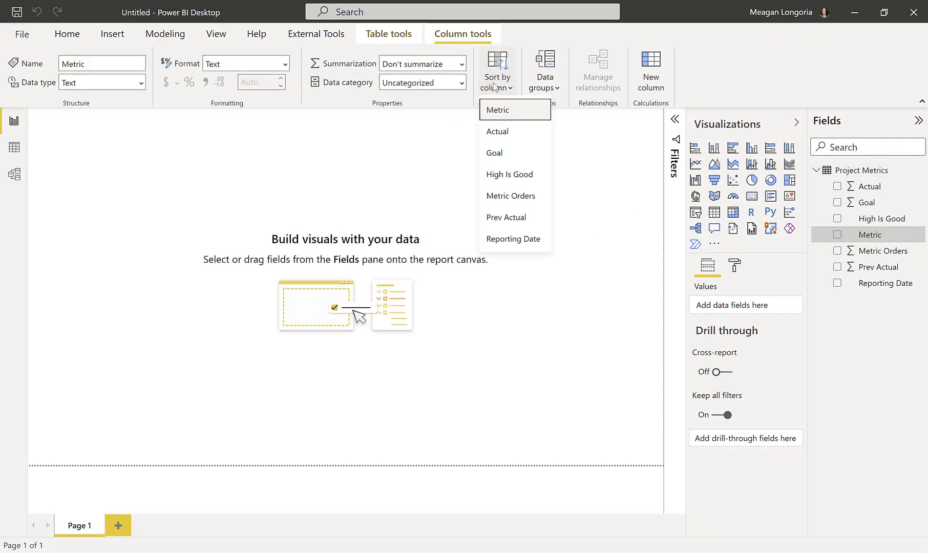
left_click(524, 197)
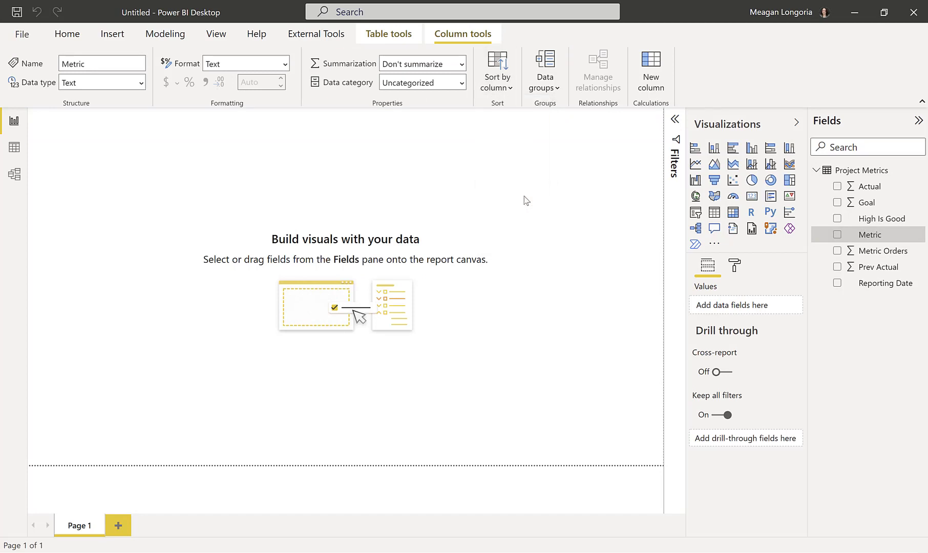
Rename the Metric Orders field to Metric Order and sort Metric by Metric Order.
right_click(915, 251)
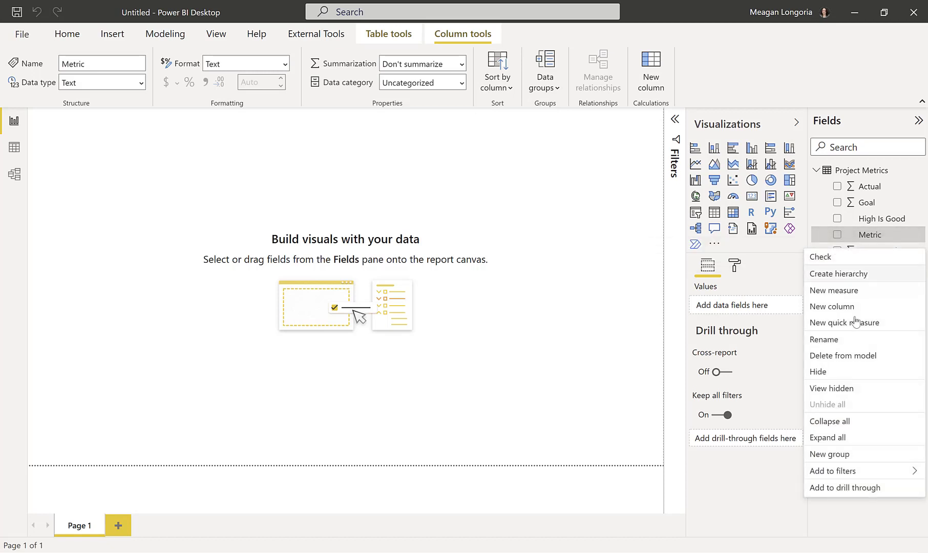
left_click(829, 340)
key("End")
key("BackSpace")
key("Return")
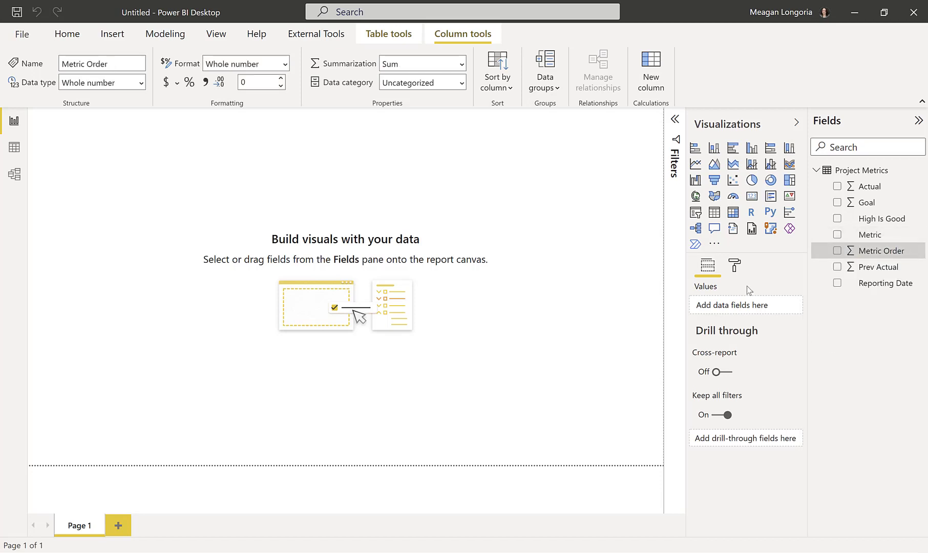
left_click(883, 235)
left_click(496, 77)
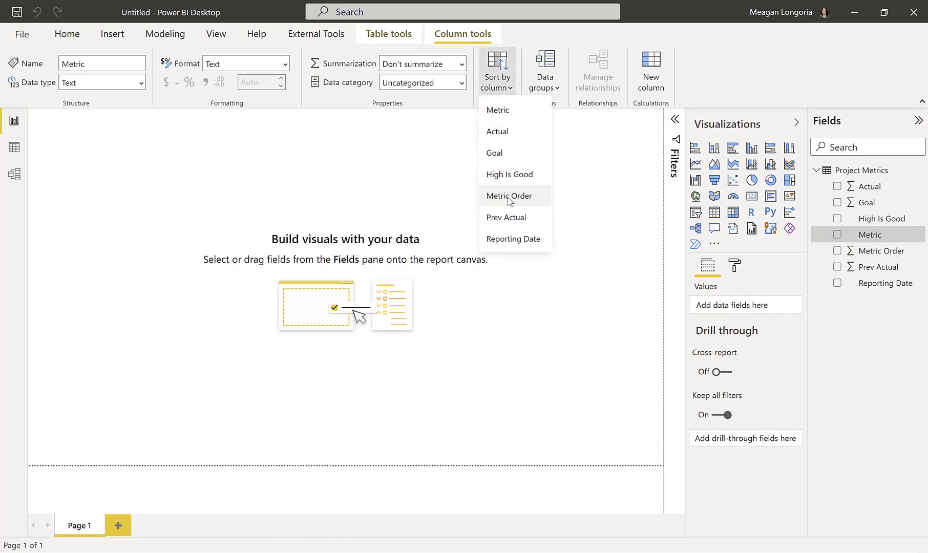
left_click(608, 207)
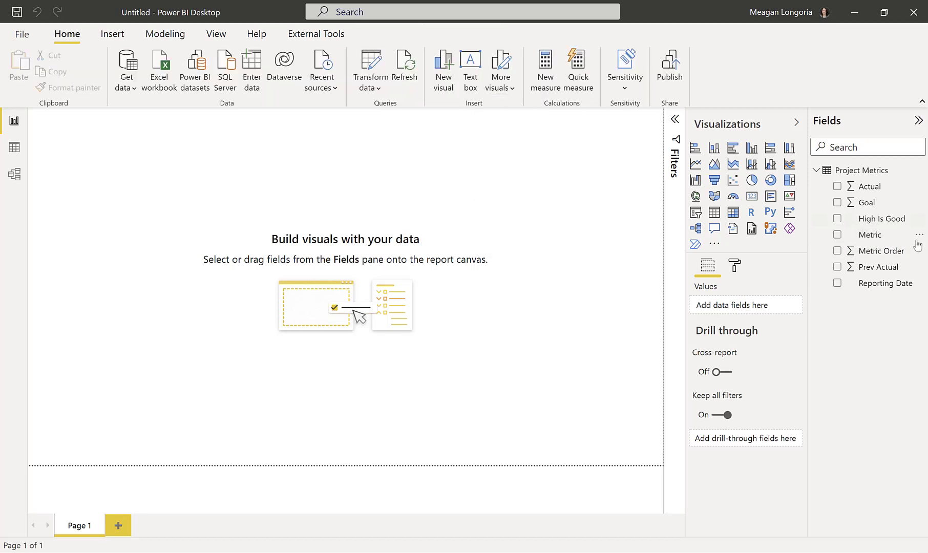
Create a new Background Bar measure in Project Metrics from the pasted DAX.
right_click(851, 174)
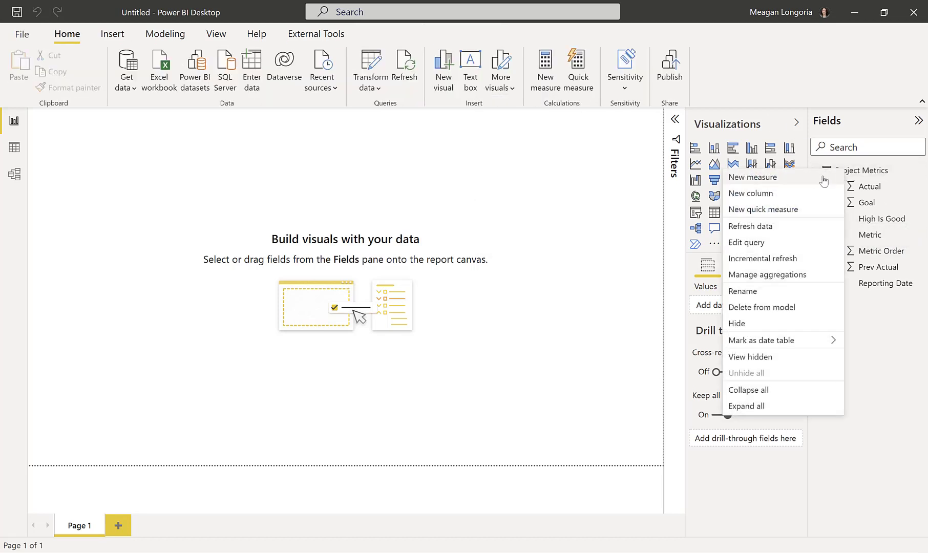
left_click(818, 177)
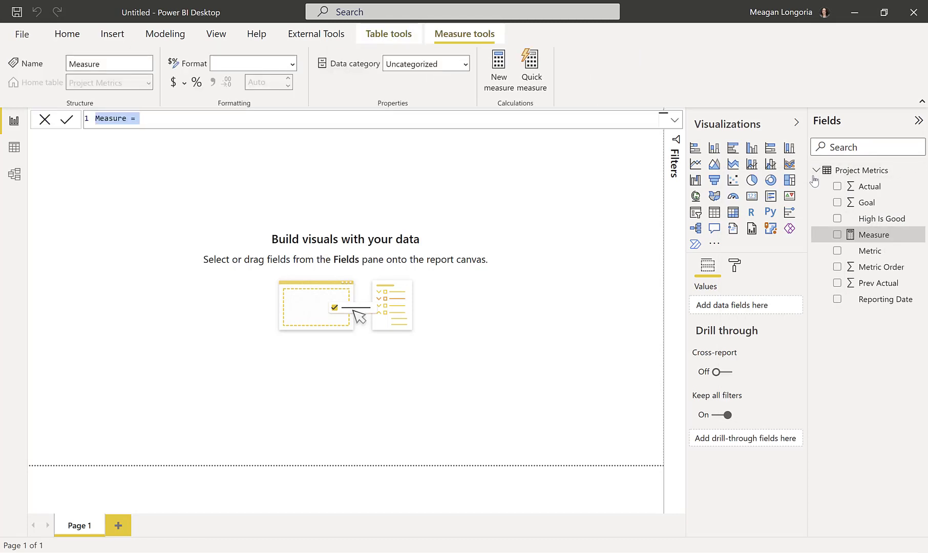
type("Background Bar = Var Act = Max('Project Metrics'[Actual]) Var PrevAct = Max('Project Metrics'[Prev Actual]) Var Gl = Max('Project Metrics'[Goal]) Var MaxVal = Max(Max(Act, PrevAct), Gl) Return MaxVal* 1.1")
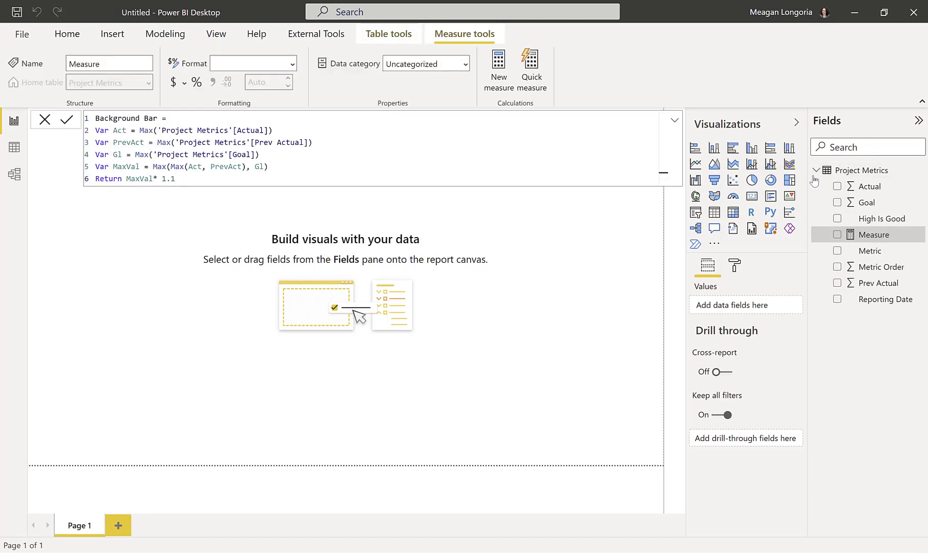
key("Return")
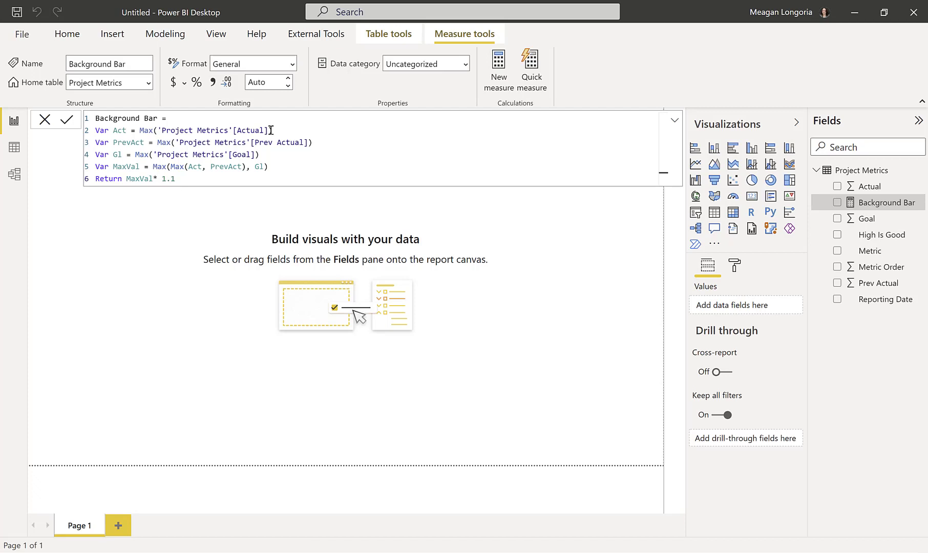
Add the missing closing parenthesis and review the MaxVal and Return lines of the formula.
type(")")
left_click(274, 154)
left_click(157, 167)
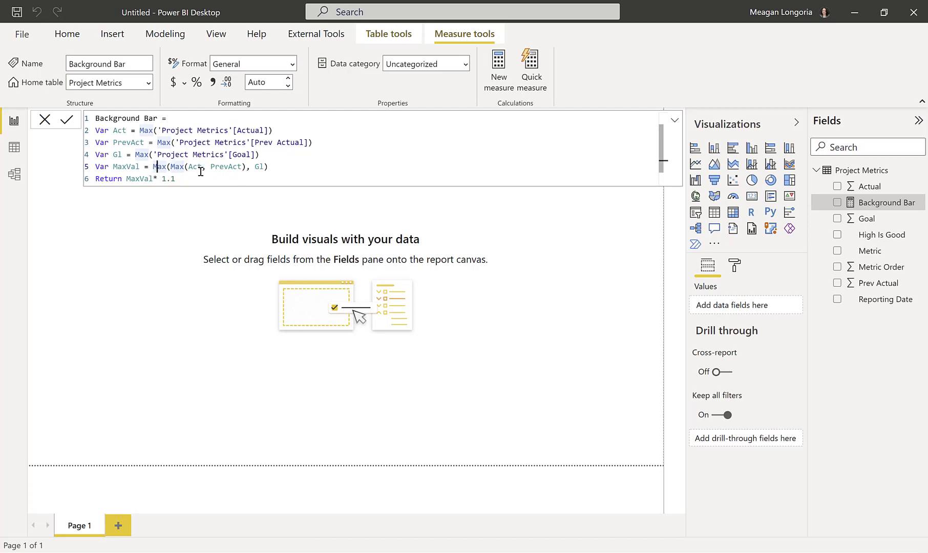
left_click(269, 167)
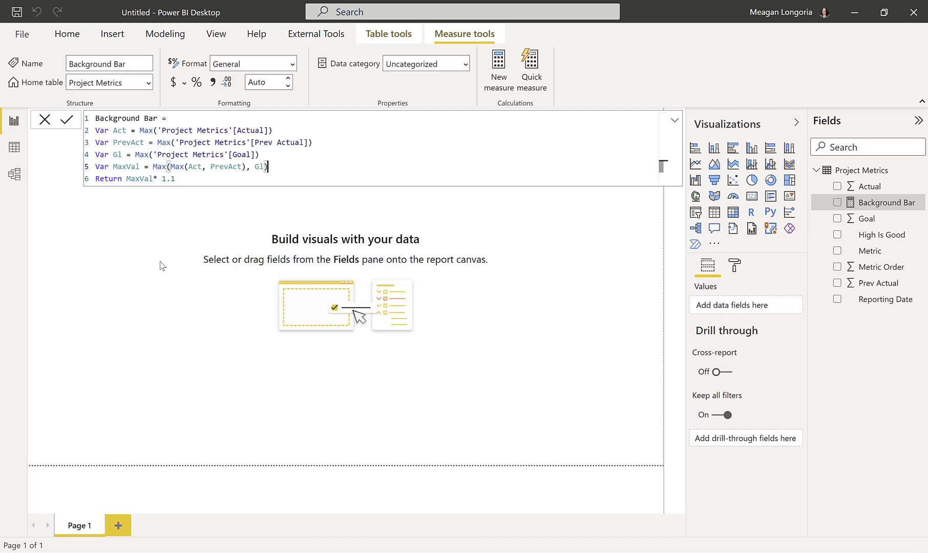
left_click(109, 178)
double_click(109, 179)
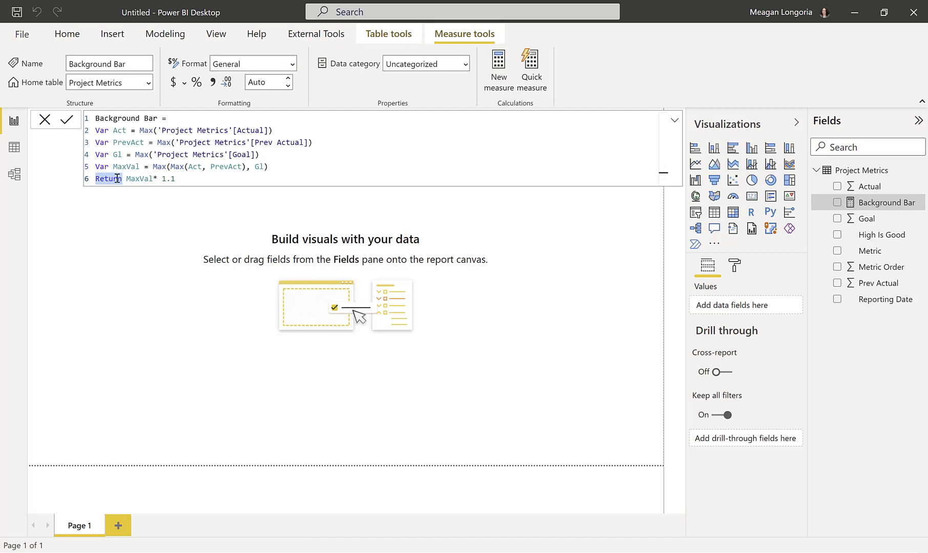
left_click(195, 179)
Create a new measure in Project Metrics and paste the Meet Goal formula.
right_click(865, 171)
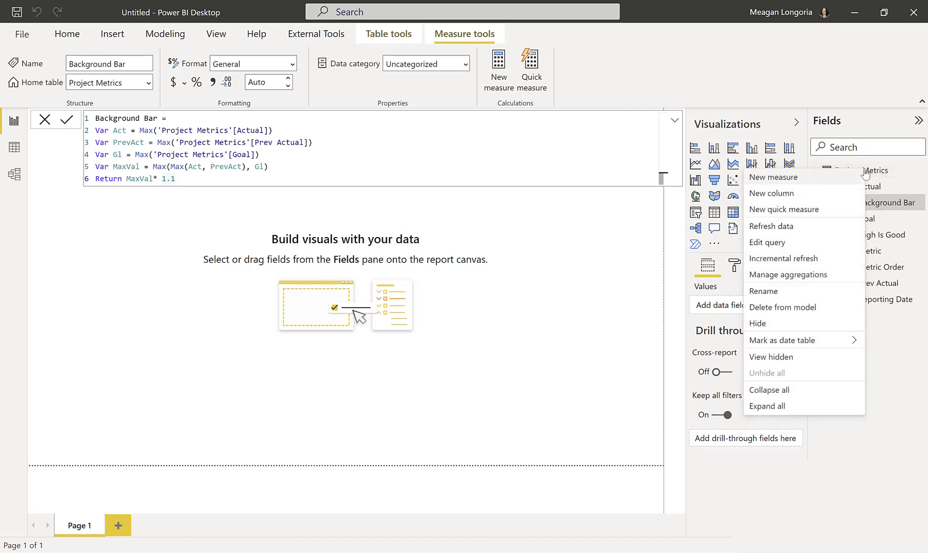
left_click(817, 178)
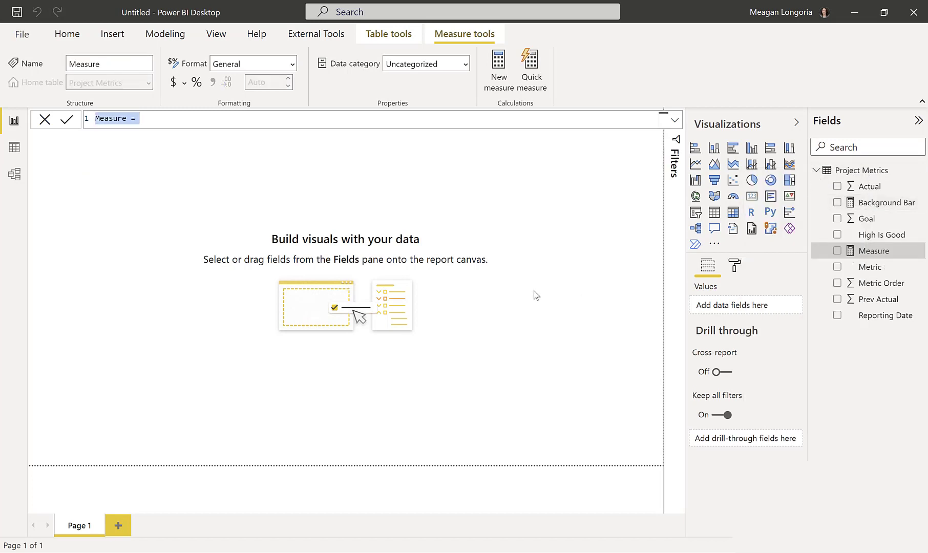
type("Meet Goal = Var HiDir = SELECTEDVALUE('Project Metrics'[High Is Good]) Var VarSign = Sign(Max('Project Metrics'[Actual]) - Max('Project Metrics'[Goal])) Var Stat = SWITCH(TRUE(), HiDir = TRUE() && VarSign = 1, 1, HiDir = TRUE() && VarSign = -1, BLANK(), HiDir = FALSE() && VarSign = 1, BLANK(), HiDir = FALSE() && VarSign = -1, 1, 0) Return Stat")
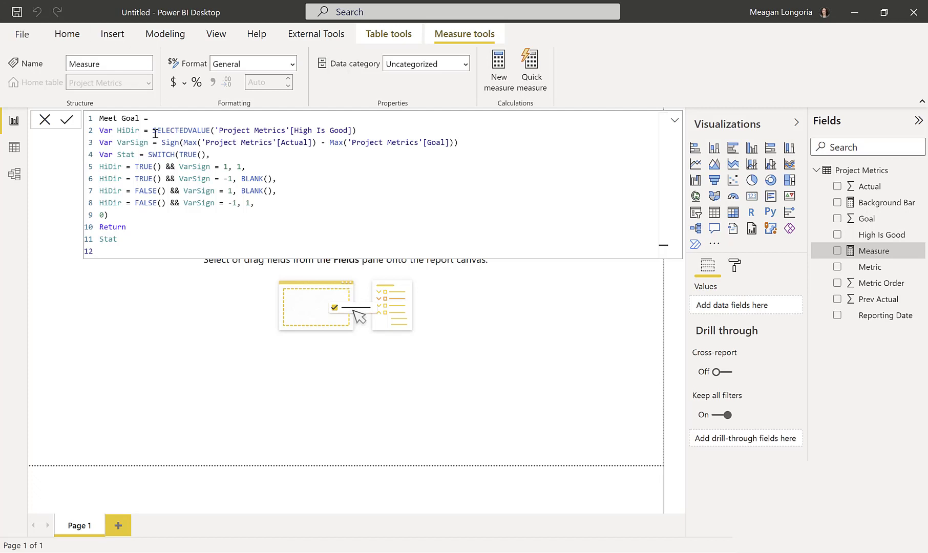
Check the VarSign line of the Meet Goal formula and commit the measure.
left_click(493, 144)
left_click(521, 376)
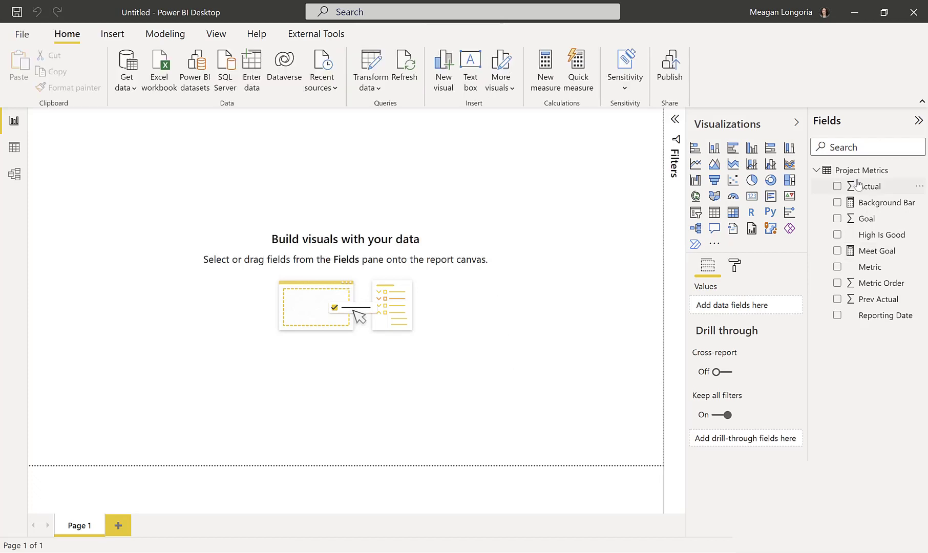
Create the Meeting Goals measure as SUMX('Project Metrics',[Meet Goal]) in the Project Metrics table.
right_click(860, 174)
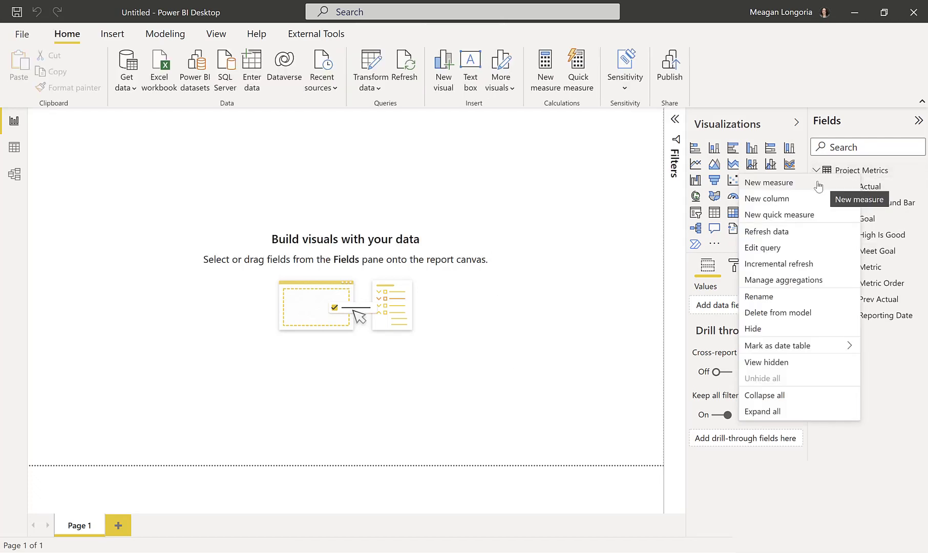
left_click(769, 182)
type("Meeting Goals = Sumx('Project Metrics',[Meet Goal])")
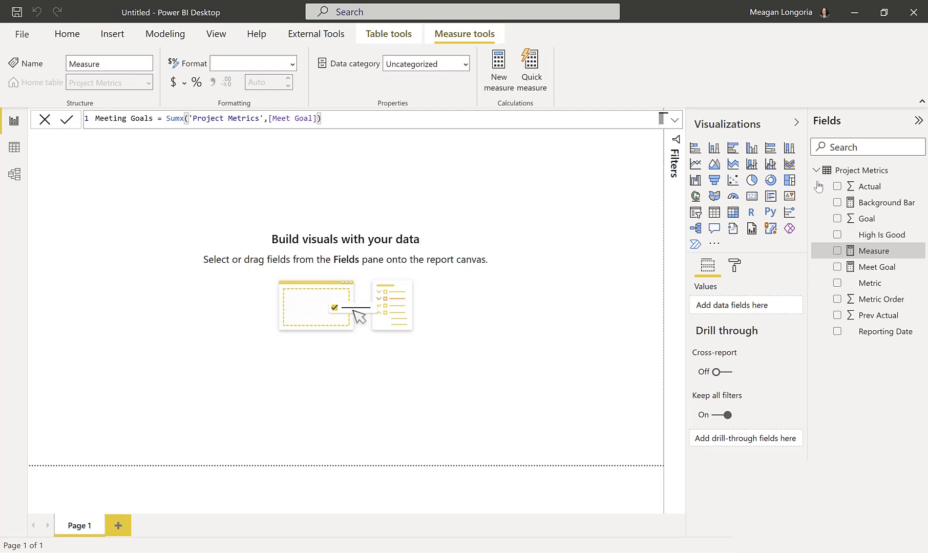
key("Return")
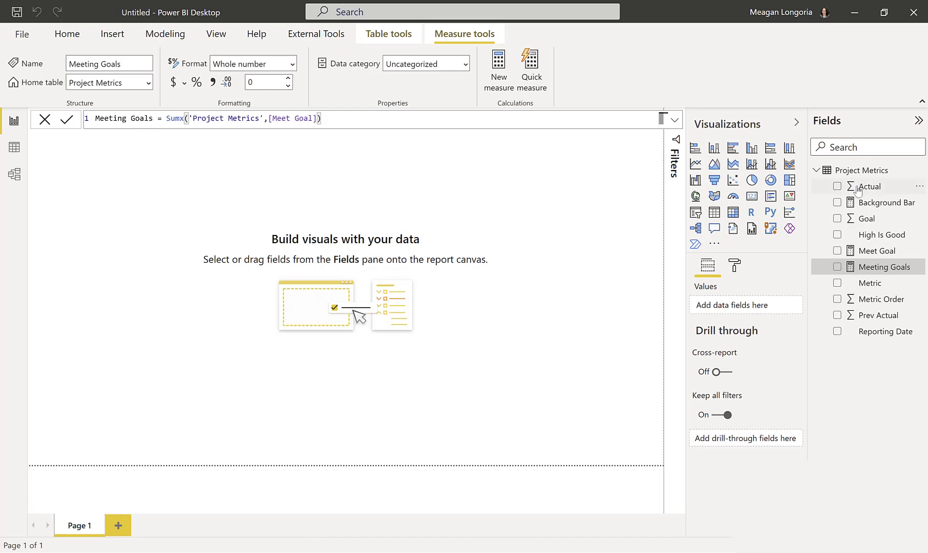
double_click(853, 171)
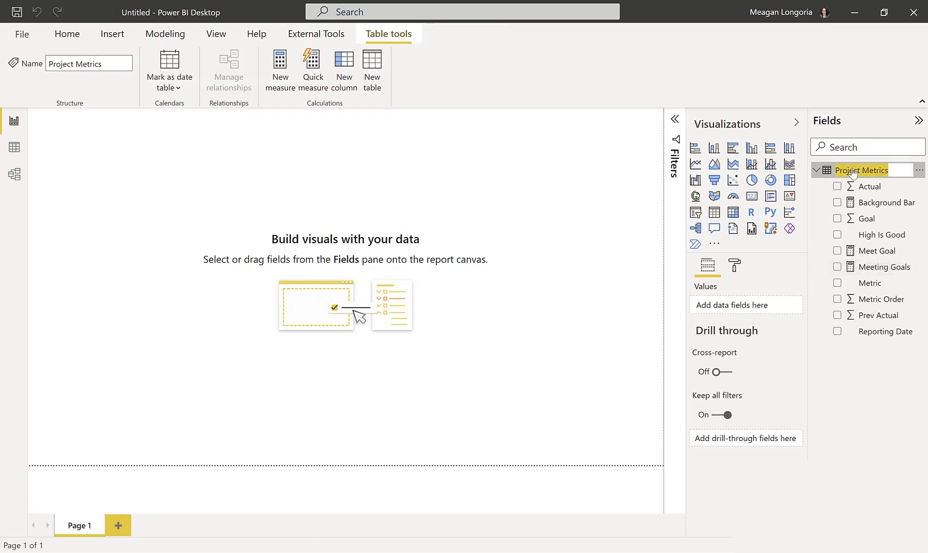
Paste the Metric Status Color formula into a new measure and check its HiDir and VarSign lines.
right_click(817, 178)
left_click(818, 179)
type("Metric Status Color = Var HiDir = SELECTEDVALUE('Project Metrics'[High Is Good]) Var VarSign = Sign(Max('Project Metrics'[Actual]) - Max('Project Metrics'[Goal])) Var Stat = SWITCH(TRUE(), HiDir = TRUE() && VarSign = 1, \"#219dcd\", HiDir = TRUE() && VarSign = -1, \"#F25026\", HiDir = FALSE() && VarSign = 1, \"#F25026\", HiDir = FALSE() && VarSign = -1, \"#219dcd\", \"#708090\") Return Stat")
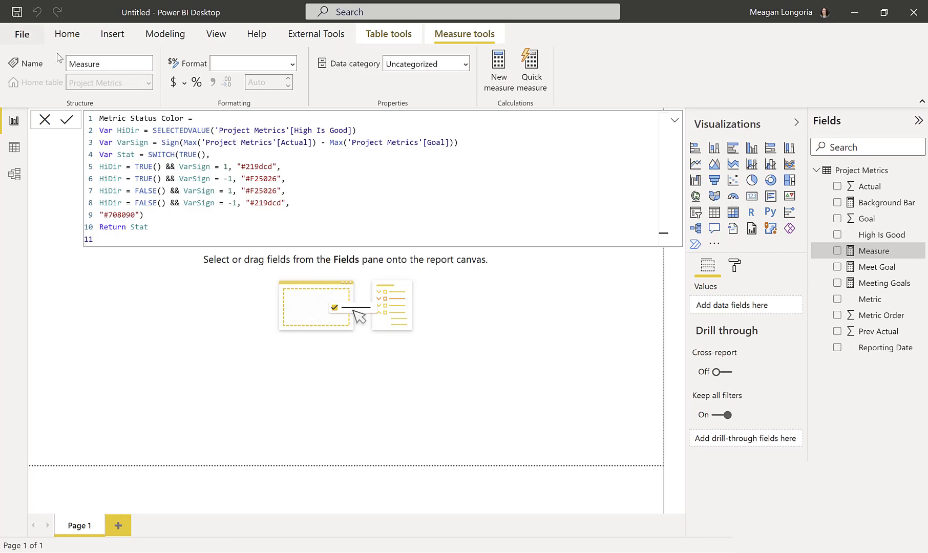
left_click(131, 130)
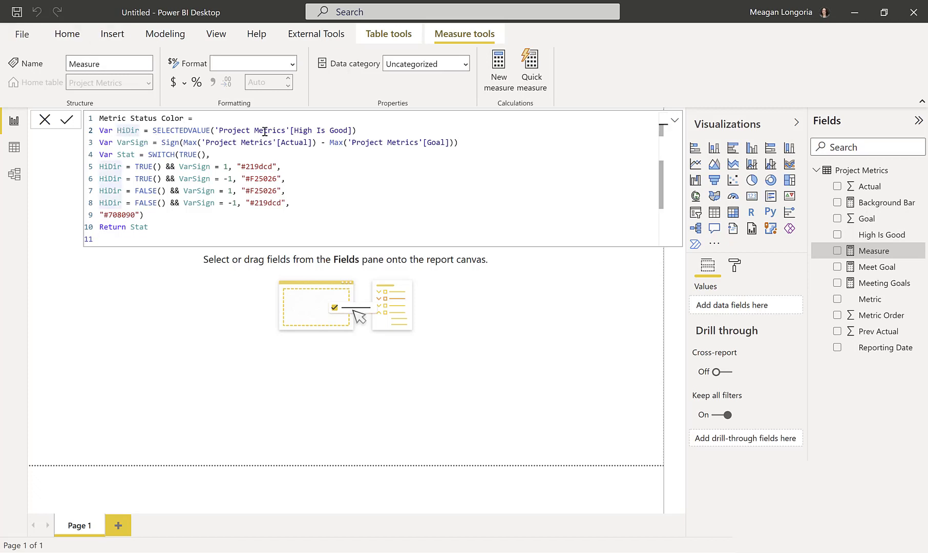
left_click(364, 129)
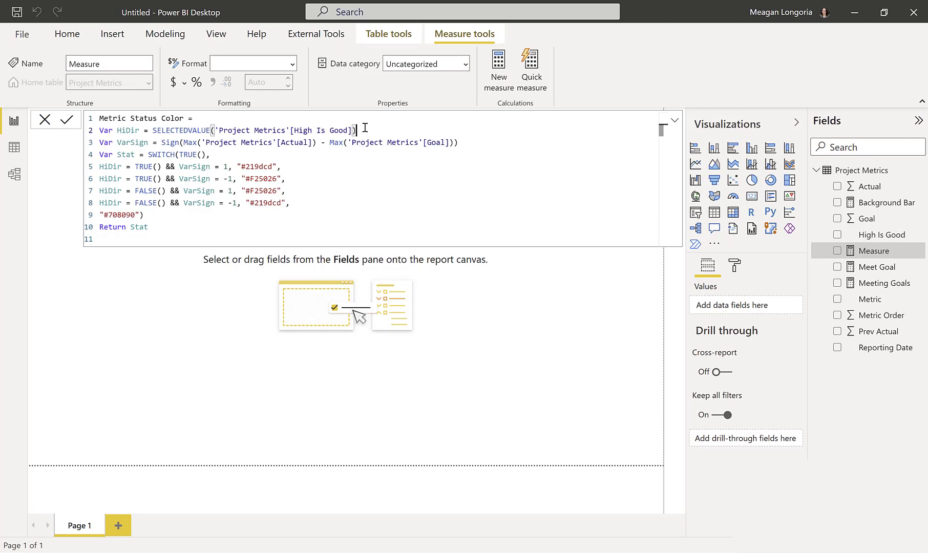
left_click(161, 142)
left_click_drag(161, 142, 466, 141)
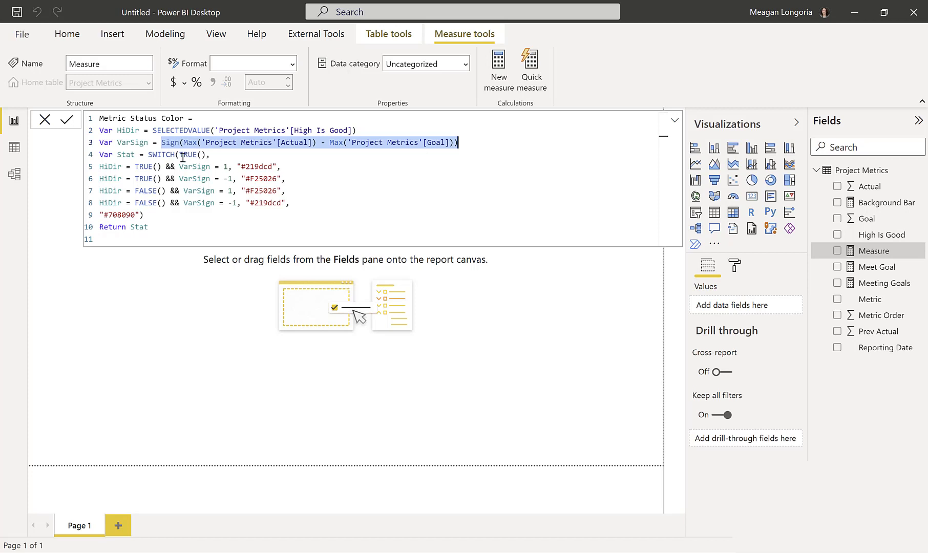
Verify the SWITCH colours #219dcd, #F25026 and fallback #708090, then commit Metric Status Color.
left_click(144, 154)
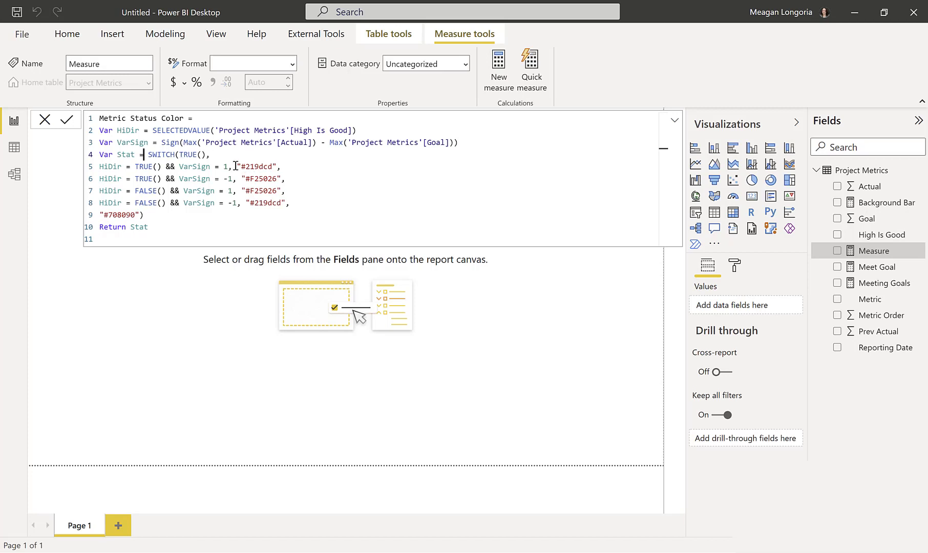
left_click_drag(233, 166, 290, 210)
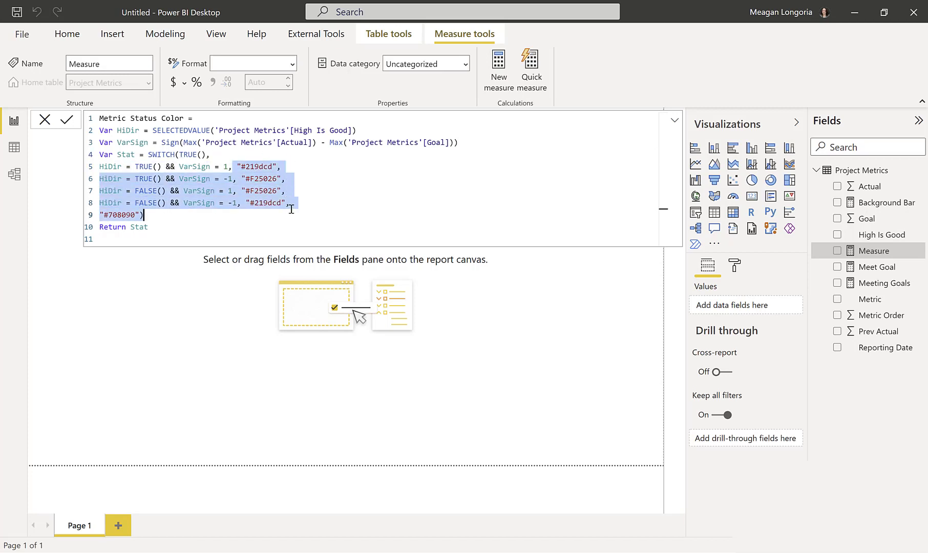
left_click(264, 167)
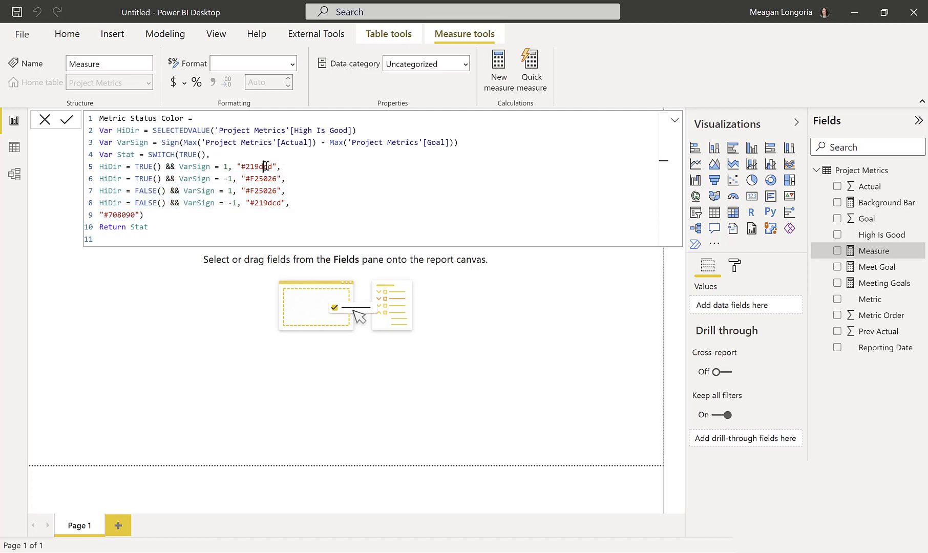
left_click_drag(237, 167, 285, 168)
left_click(240, 178)
left_click_drag(240, 180, 291, 178)
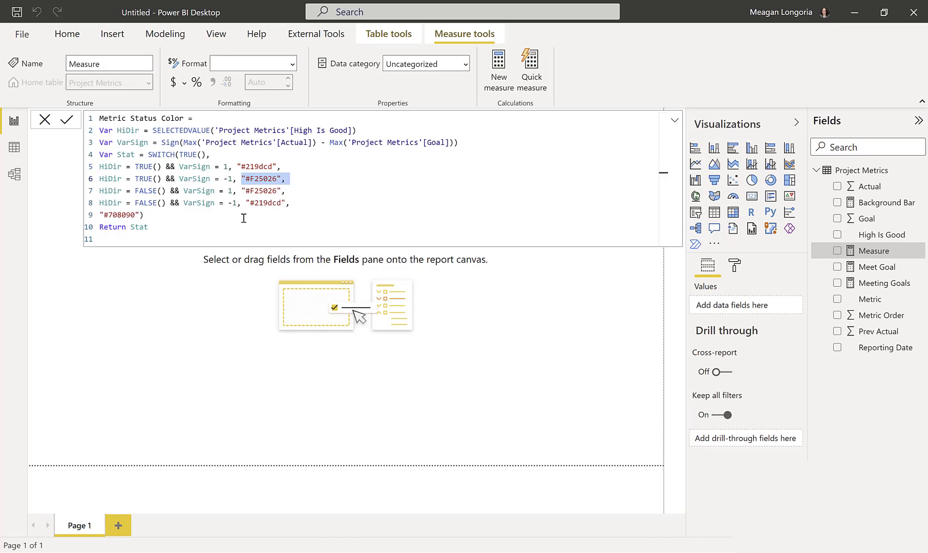
left_click_drag(153, 215, 95, 219)
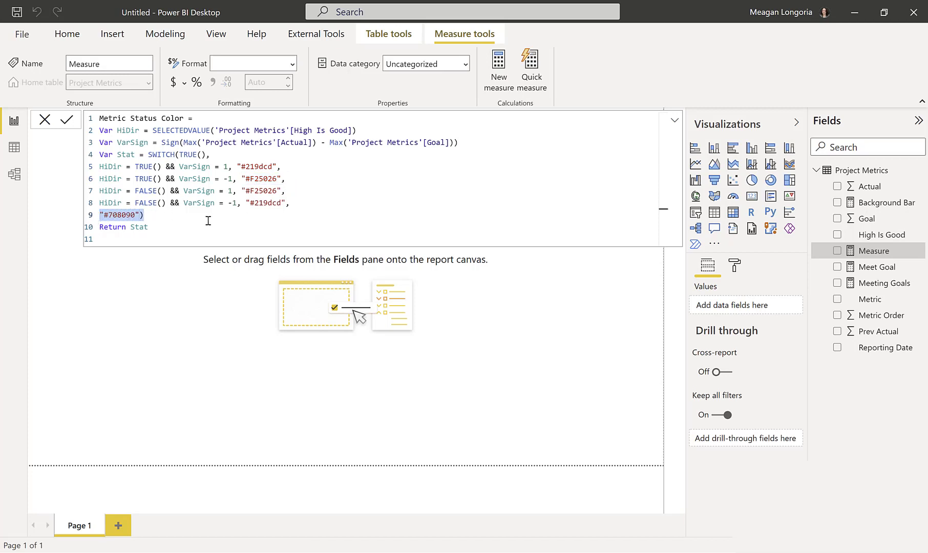
left_click(159, 226)
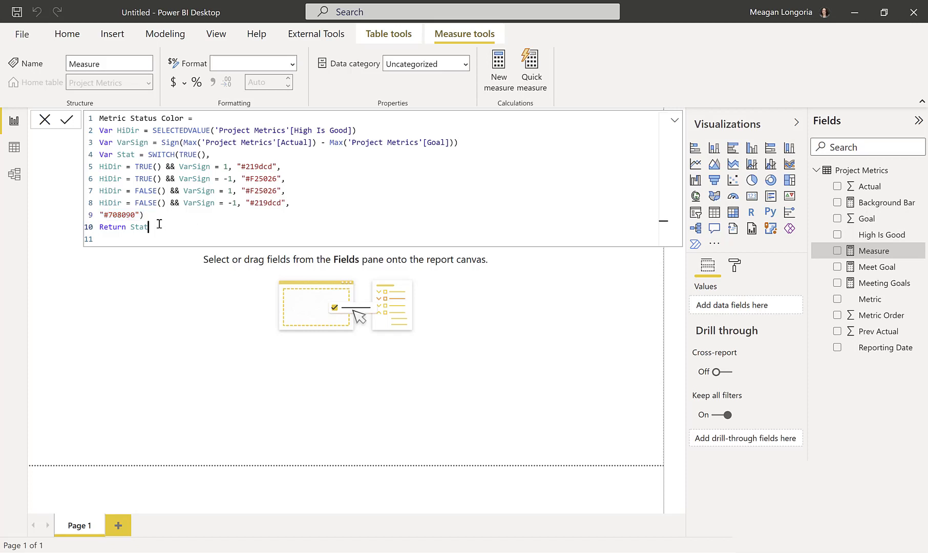
left_click(228, 449)
Set the canvas background image to Fit and paste the Project X Status Summary title box.
left_click(214, 406)
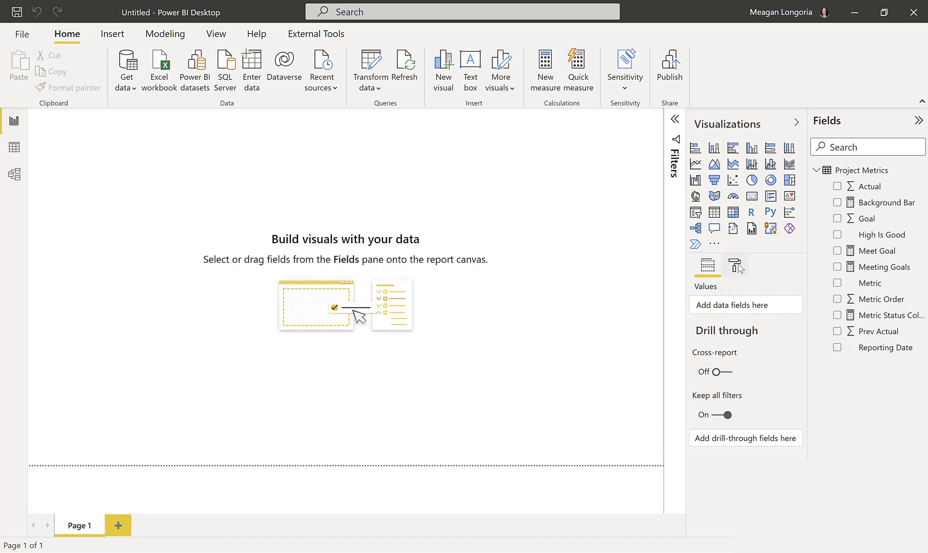
left_click(737, 268)
scroll(802, 435, "down", 2)
left_click_drag(788, 369, 738, 369)
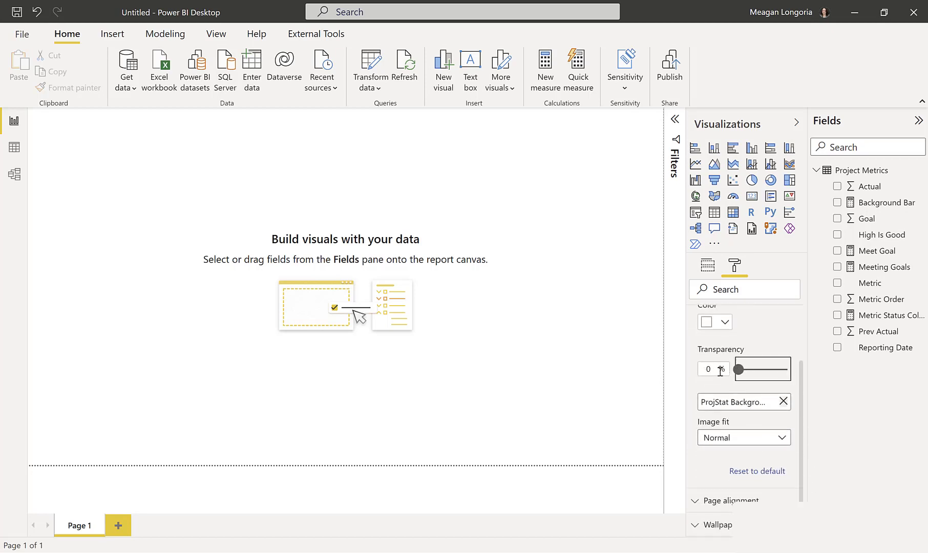
left_click(774, 438)
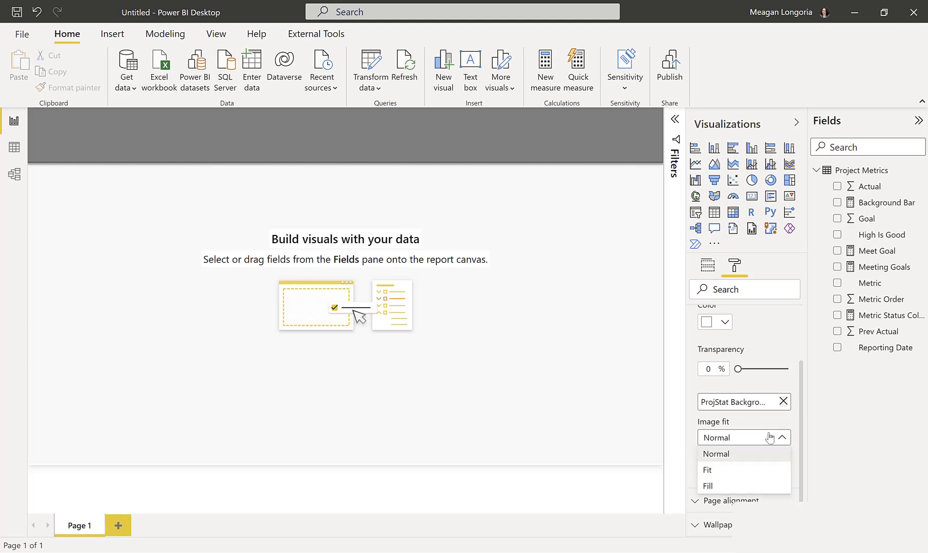
left_click(726, 476)
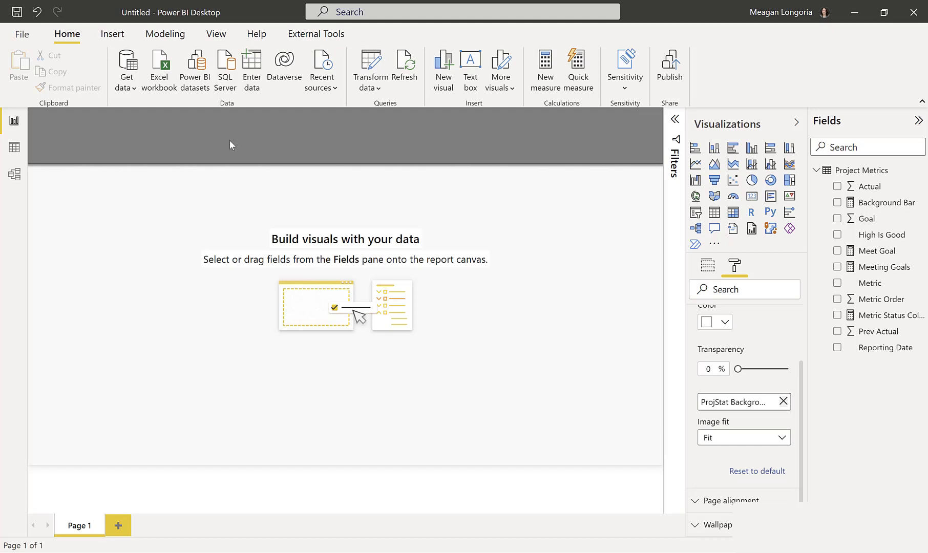
key("ctrl+v")
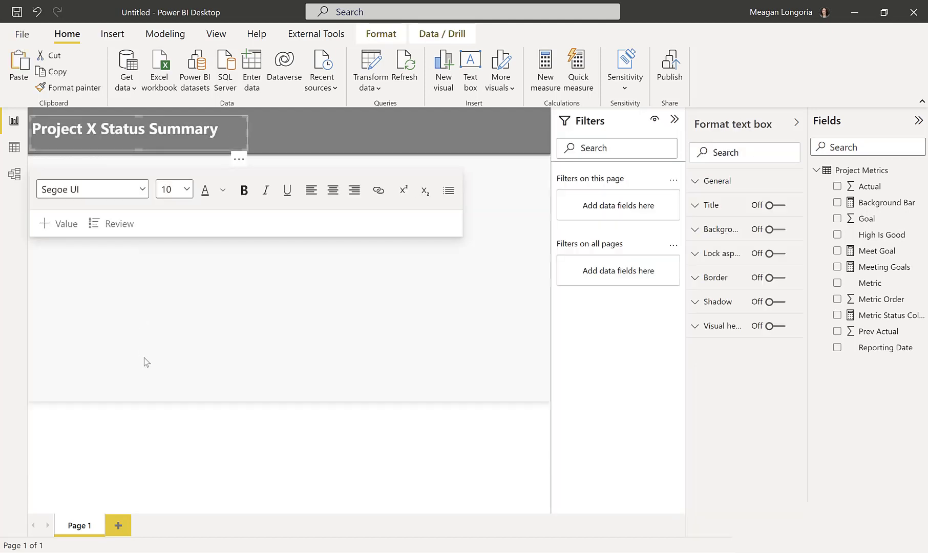
left_click(146, 363)
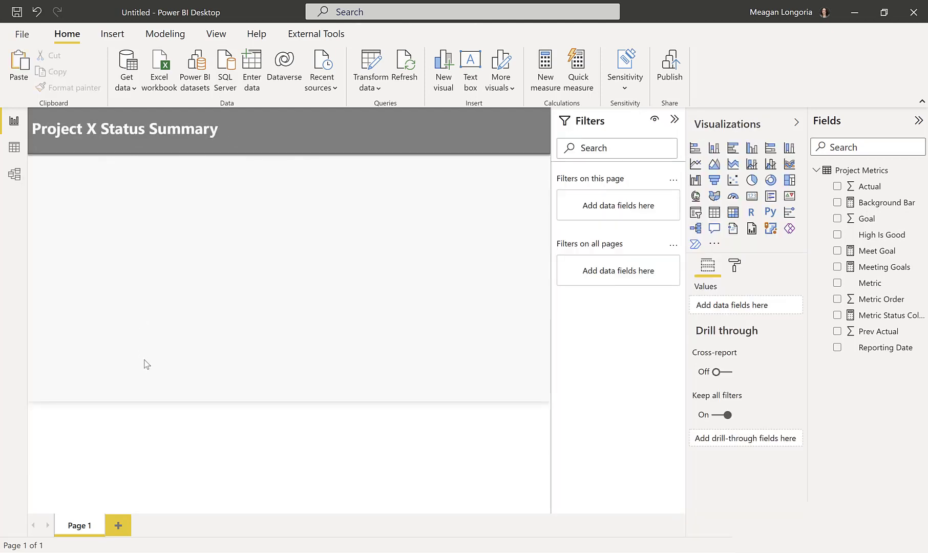
Start customizing the current theme and make visual backgrounds fully transparent.
left_click(216, 34)
left_click(317, 74)
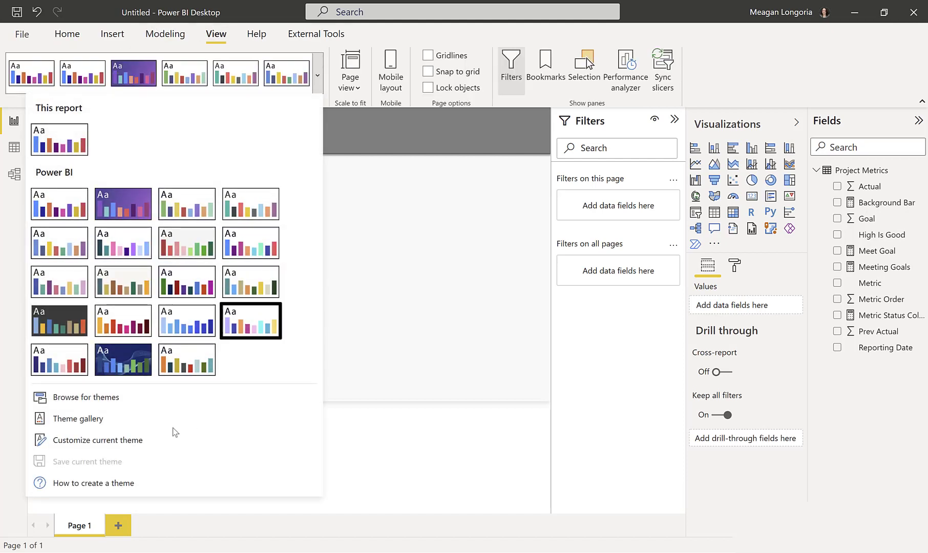
left_click(136, 438)
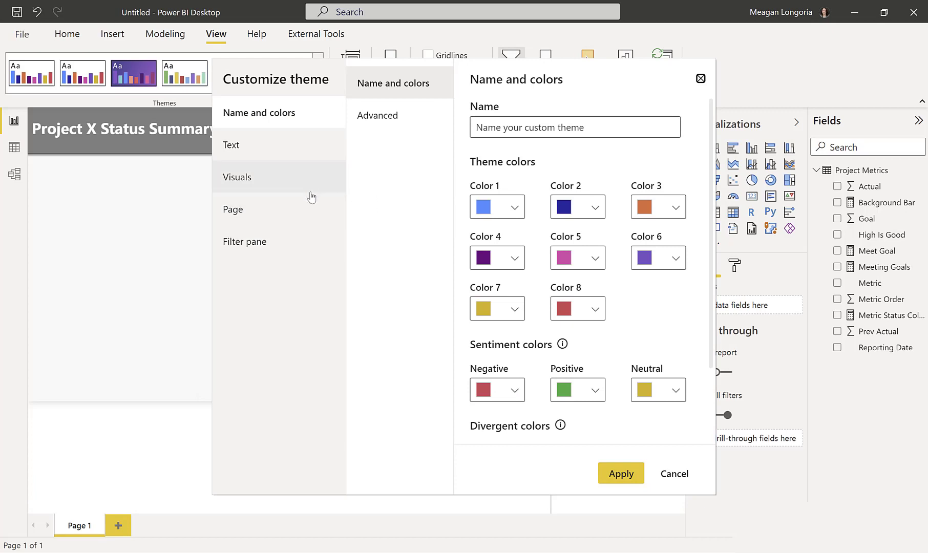
left_click(273, 178)
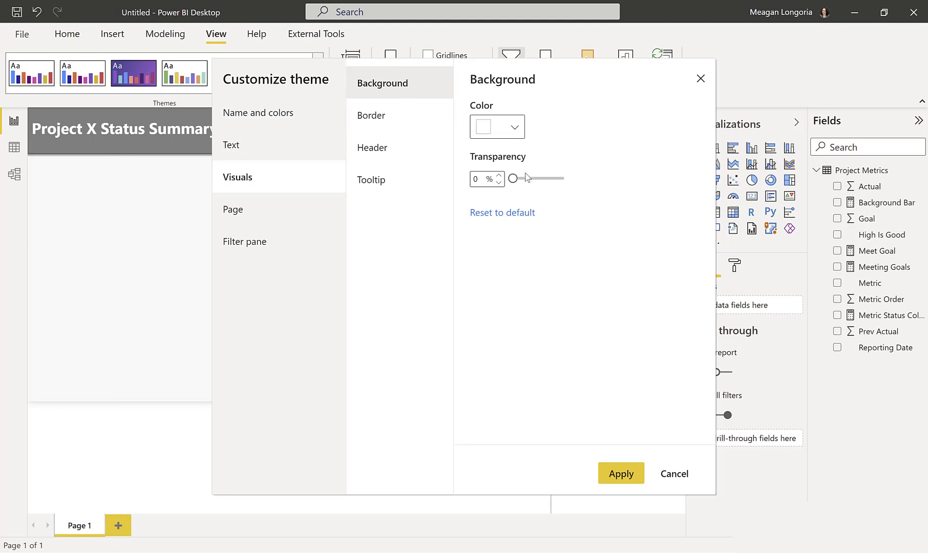
left_click_drag(513, 178, 624, 181)
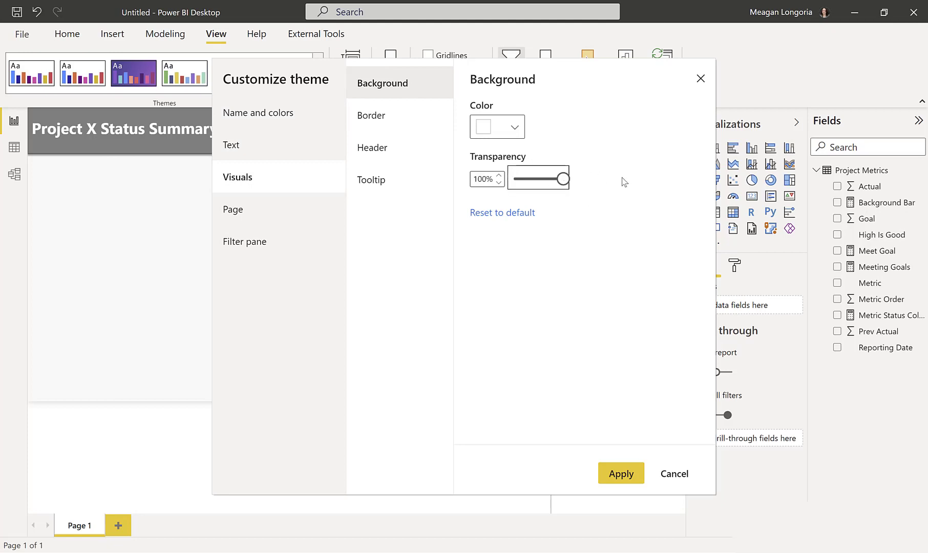
Set card/KPI values and visual titles to Segoe UI, raising the title size one point to 14.
left_click(286, 148)
left_click(398, 118)
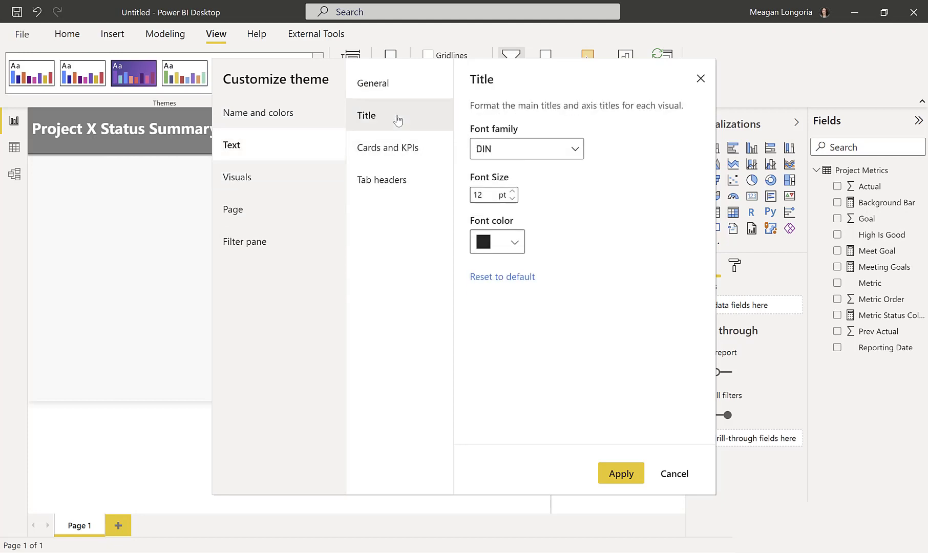
left_click(393, 146)
left_click(394, 180)
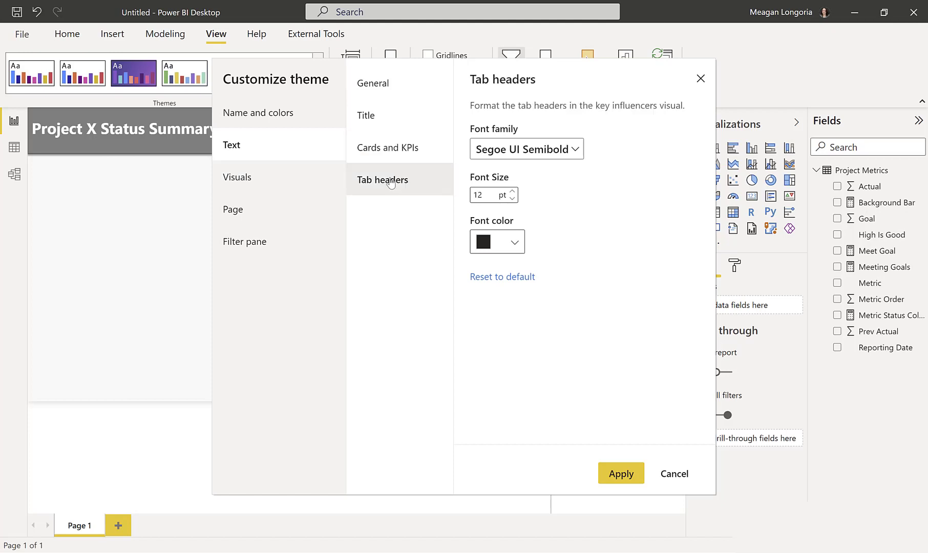
left_click(425, 154)
left_click(508, 149)
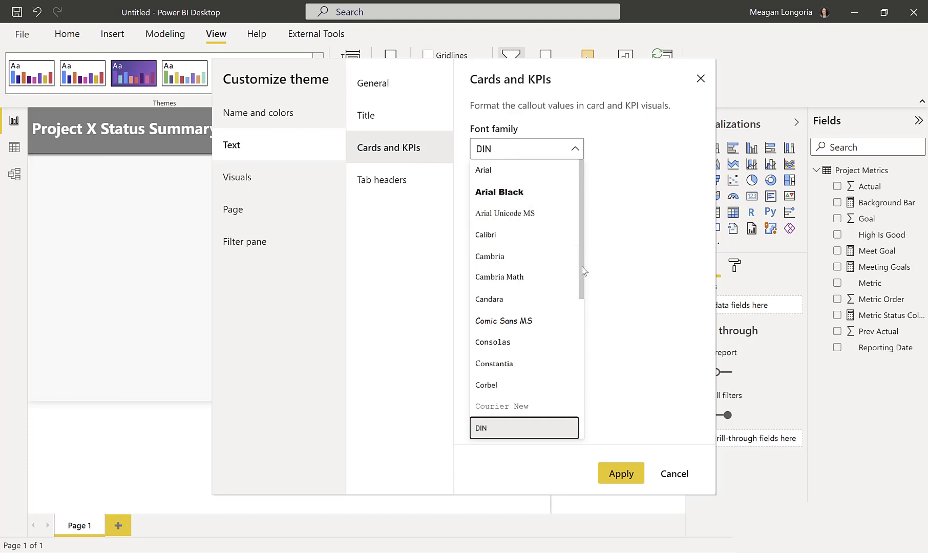
left_click_drag(582, 272, 595, 433)
left_click(522, 240)
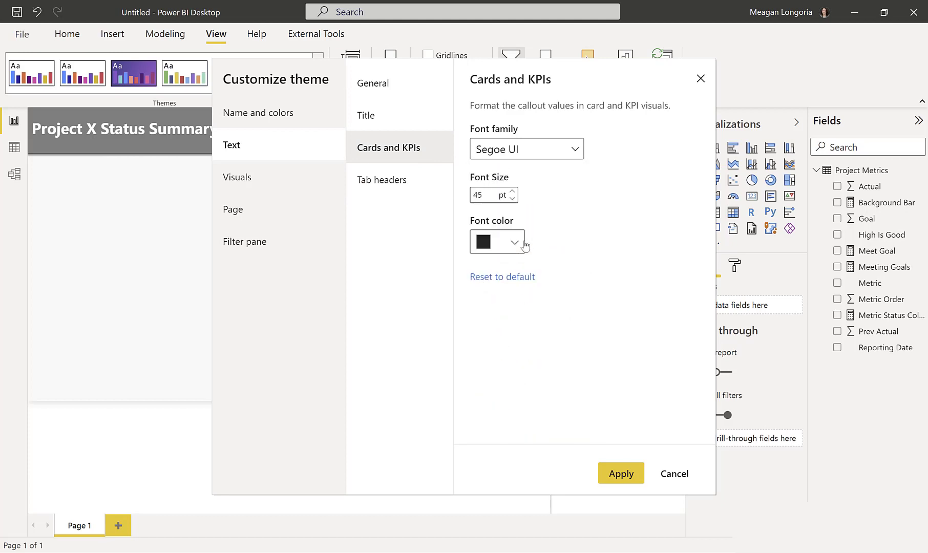
left_click(377, 116)
left_click(525, 149)
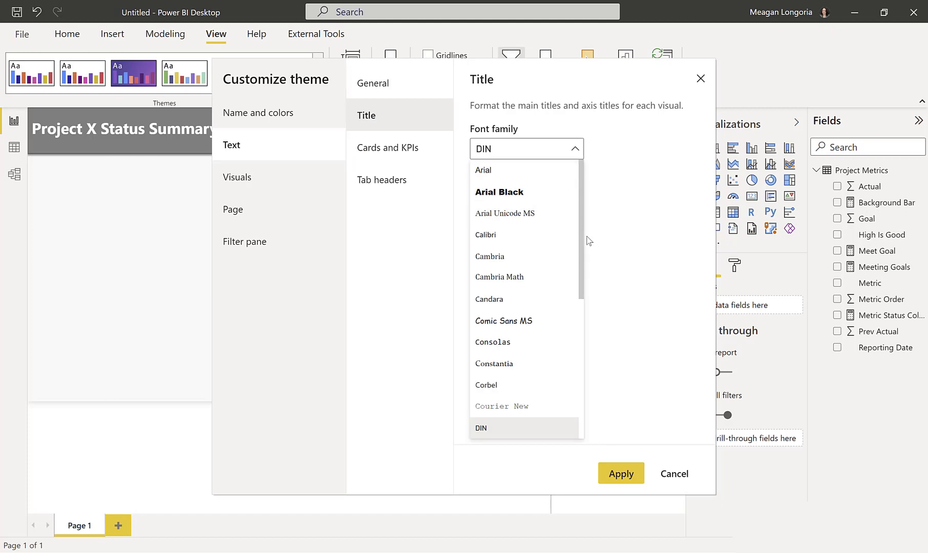
left_click_drag(582, 243, 587, 400)
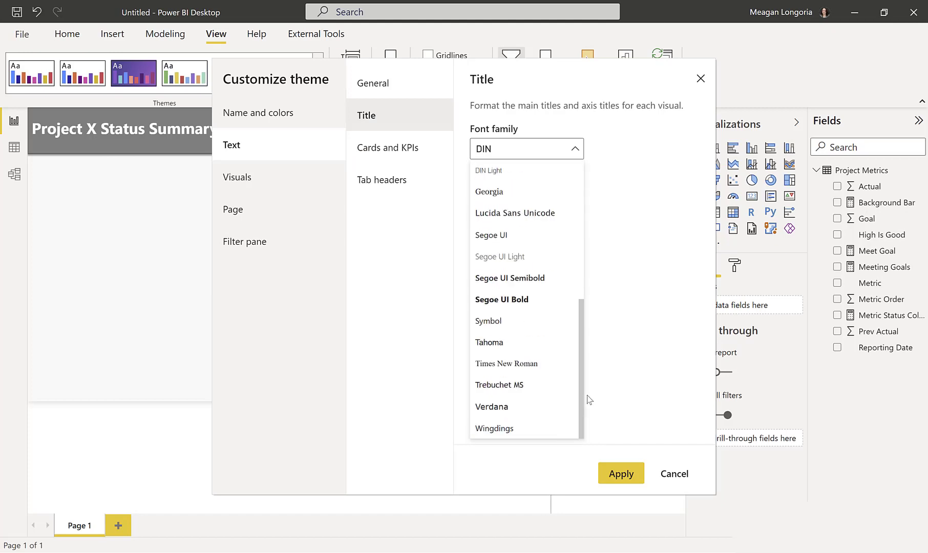
left_click(535, 240)
left_click(512, 191)
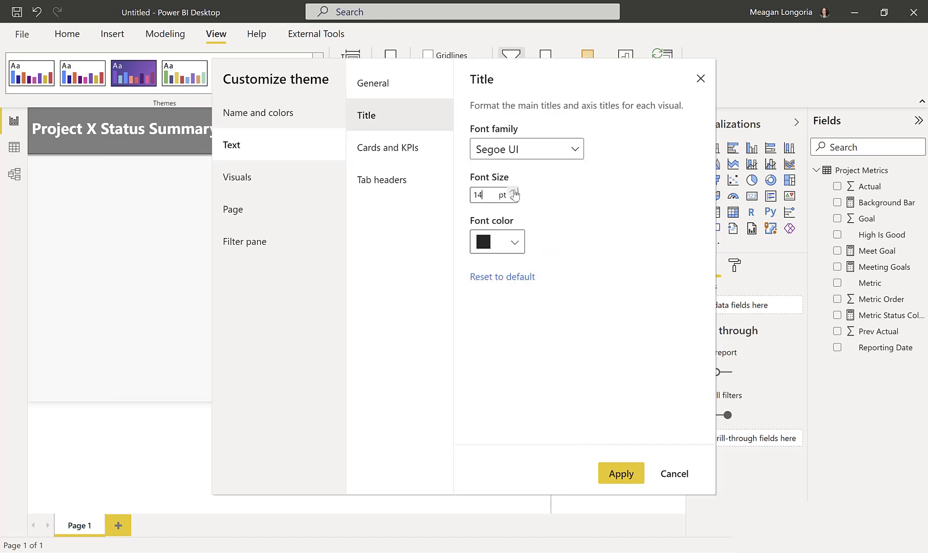
Review the text, visuals and name-and-colors settings, then apply the customized theme.
left_click(417, 93)
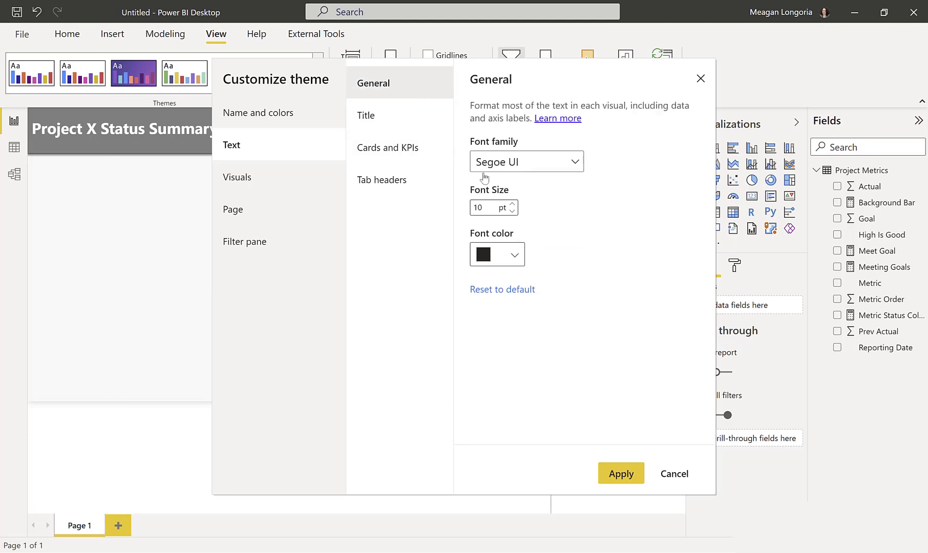
left_click(273, 189)
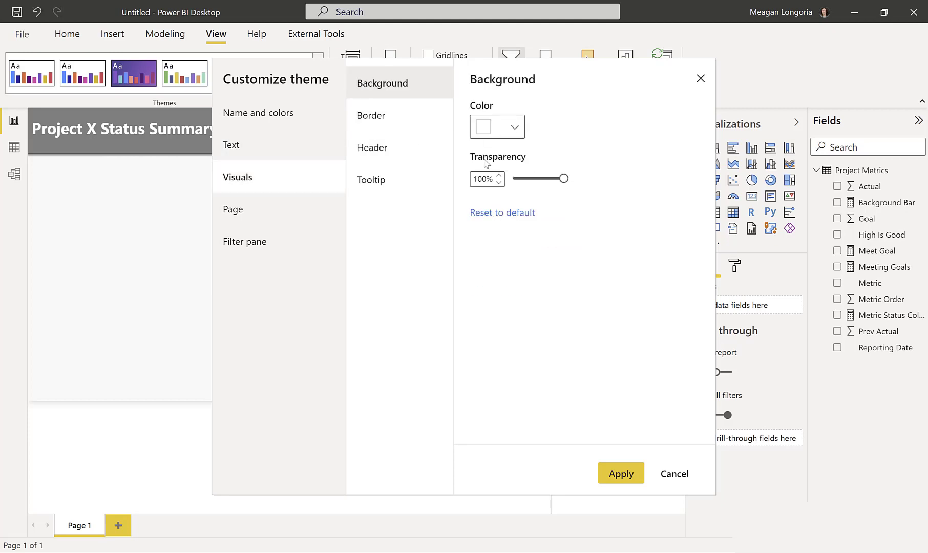
left_click(291, 120)
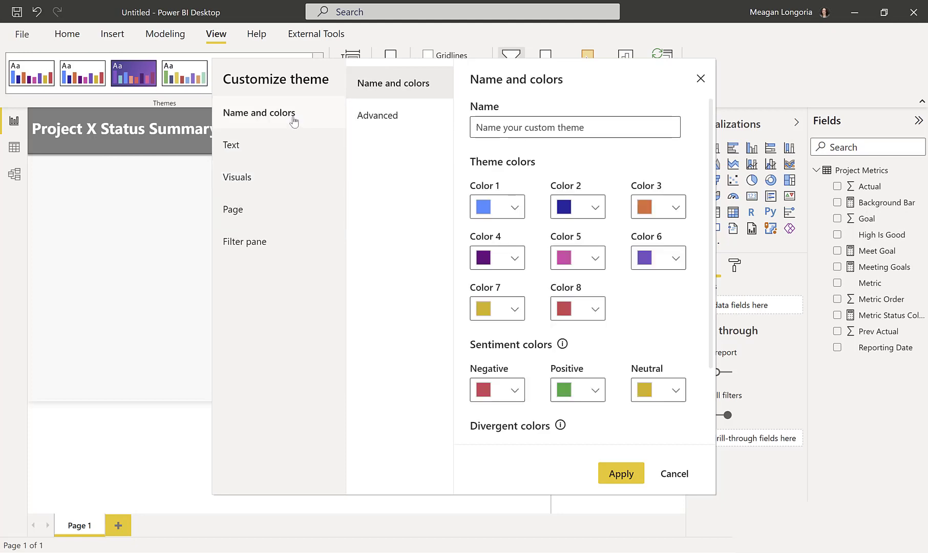
left_click(620, 473)
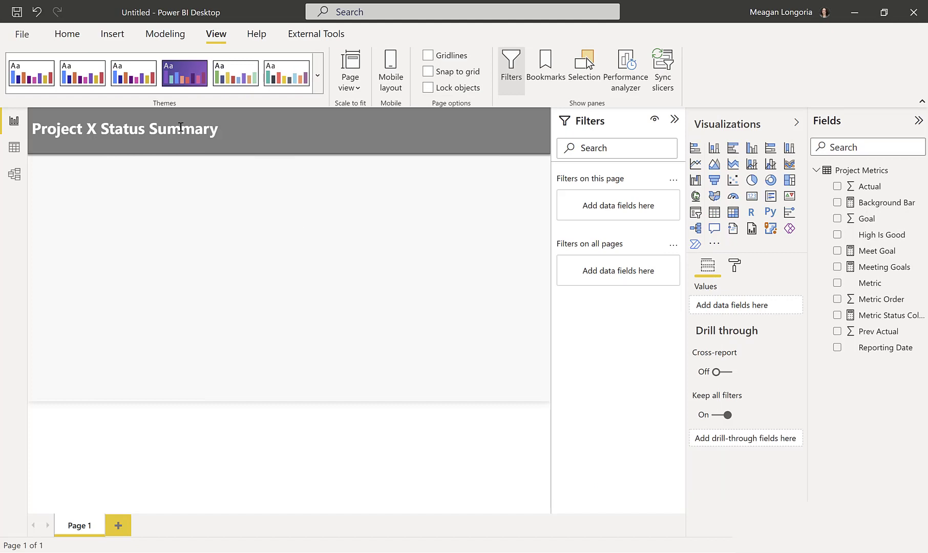
Insert a 'Last Updated:' text box with a max reporting date value in m/d/yyyy format.
left_click(112, 35)
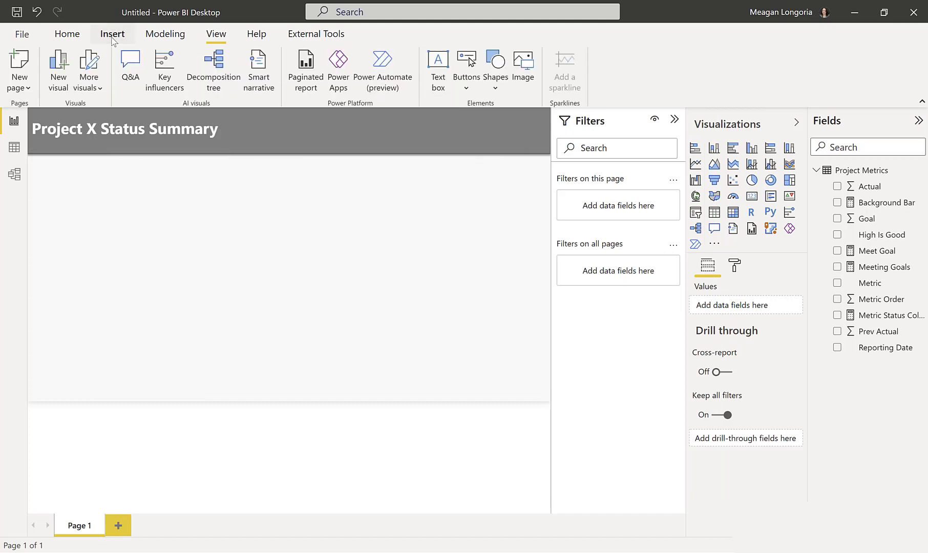
left_click(438, 67)
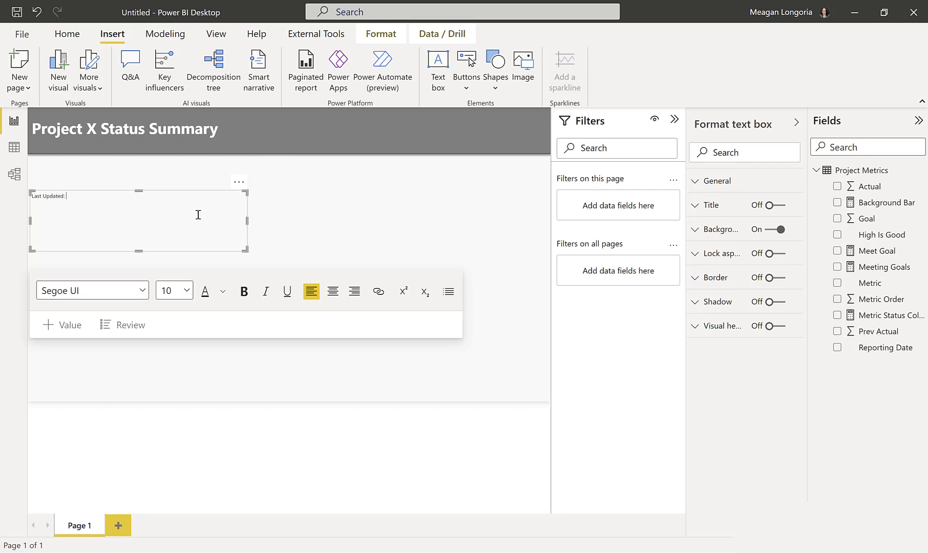
left_click(63, 326)
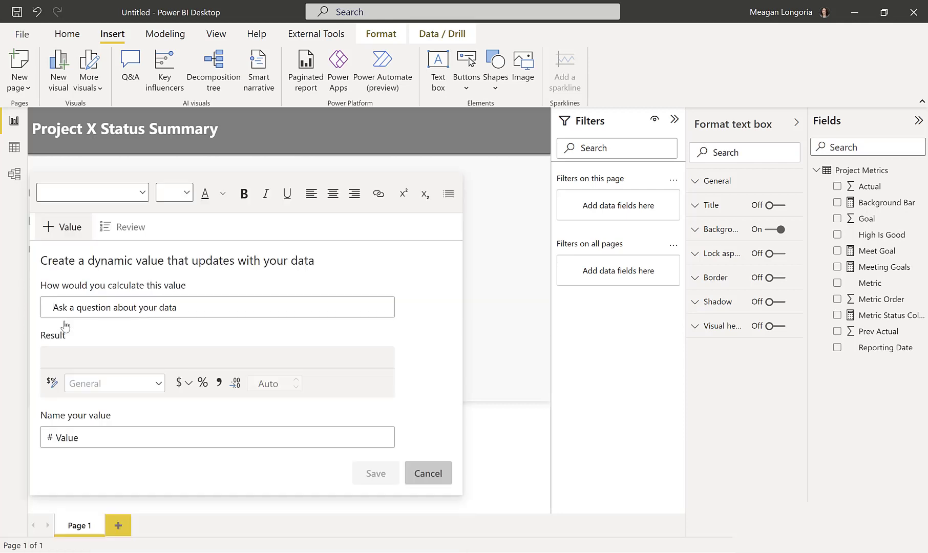
left_click(102, 311)
type("max")
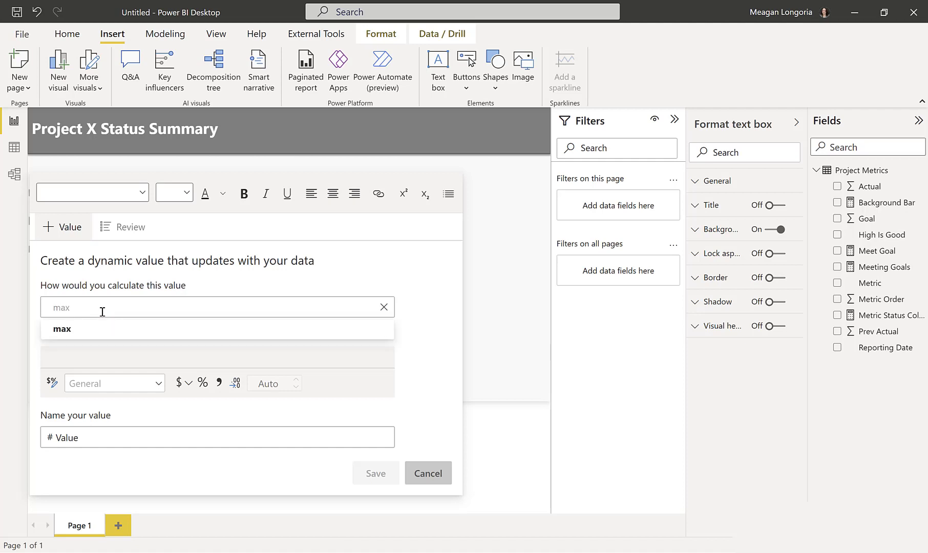
type(" reporting")
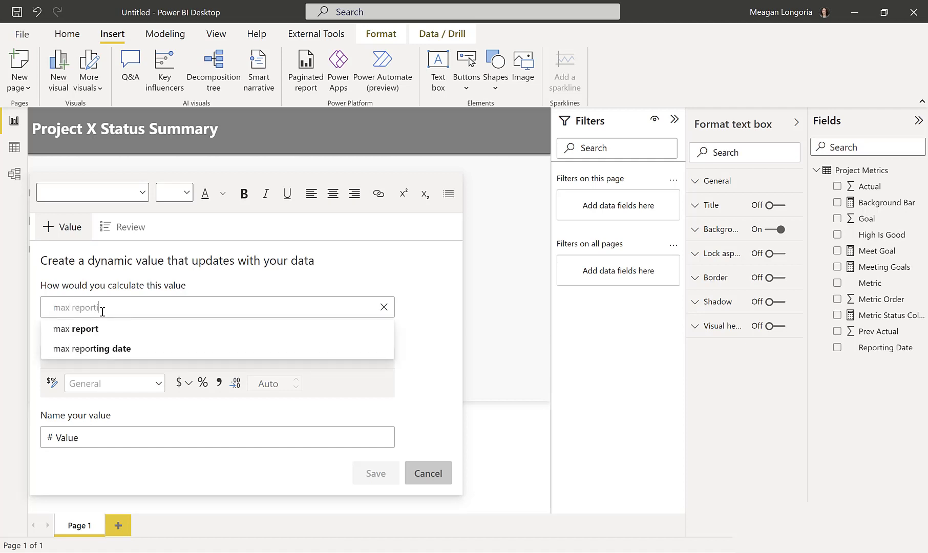
left_click(117, 350)
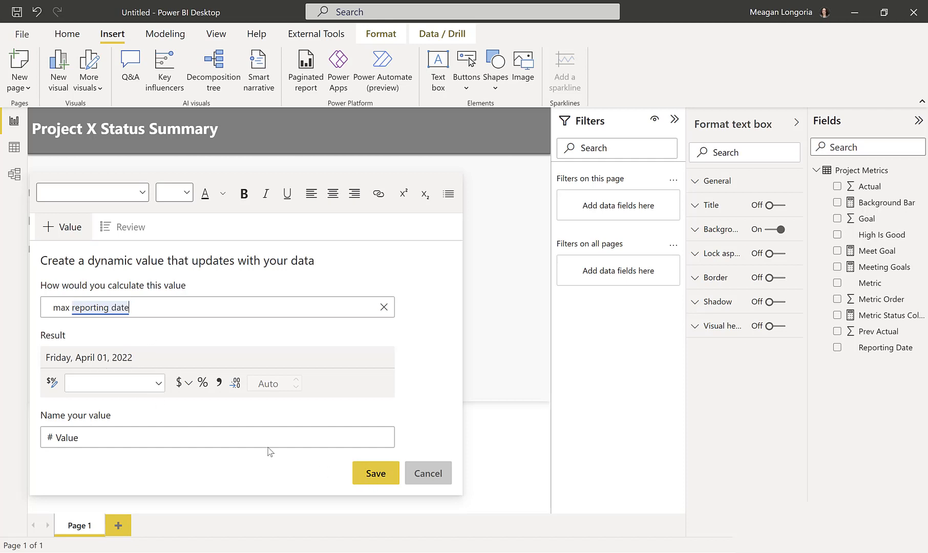
left_click(160, 385)
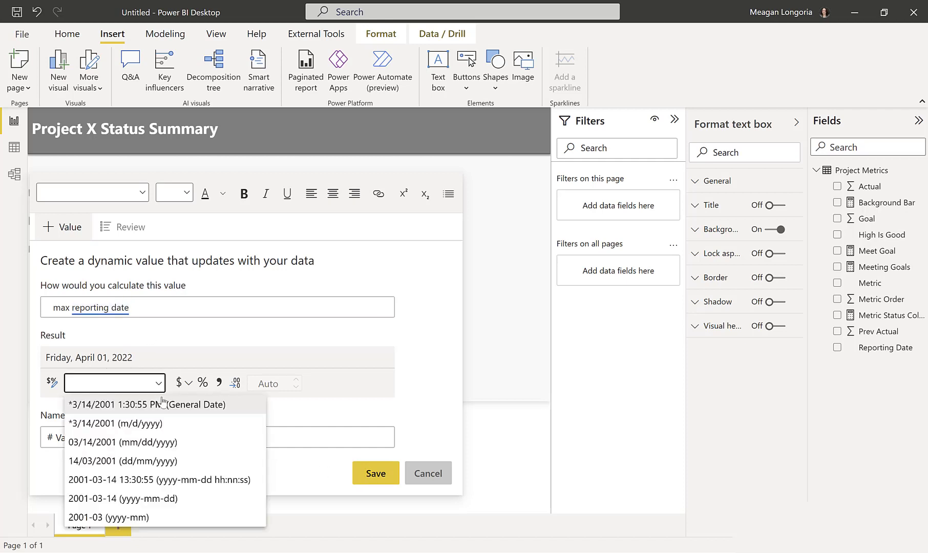
left_click(161, 425)
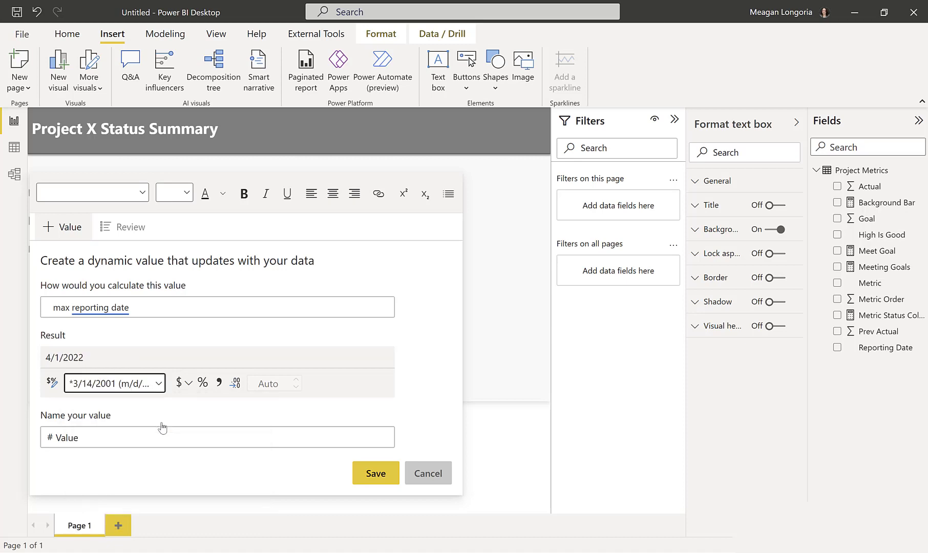
left_click(376, 474)
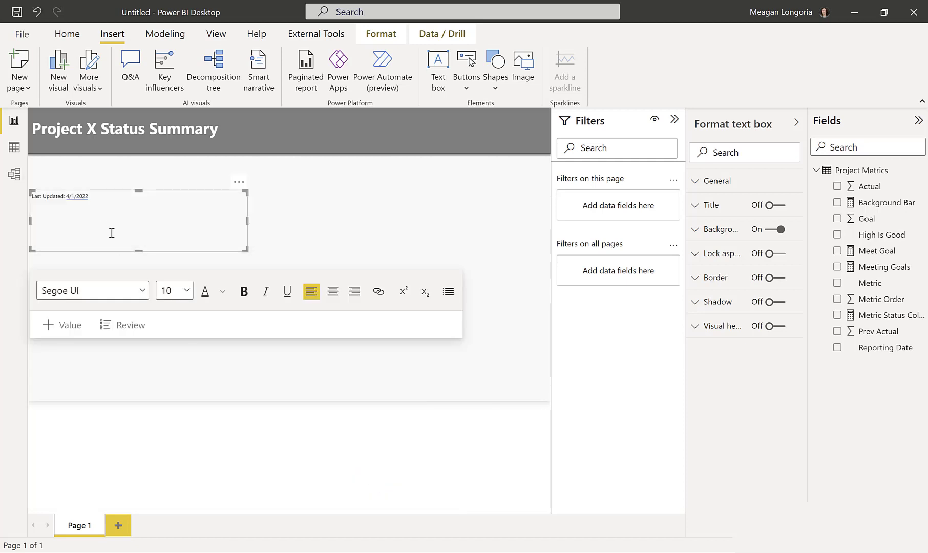
Make the Last Updated text 14 pt white, narrow its box and move it to the header's top-right.
key("ctrl+a")
left_click(187, 291)
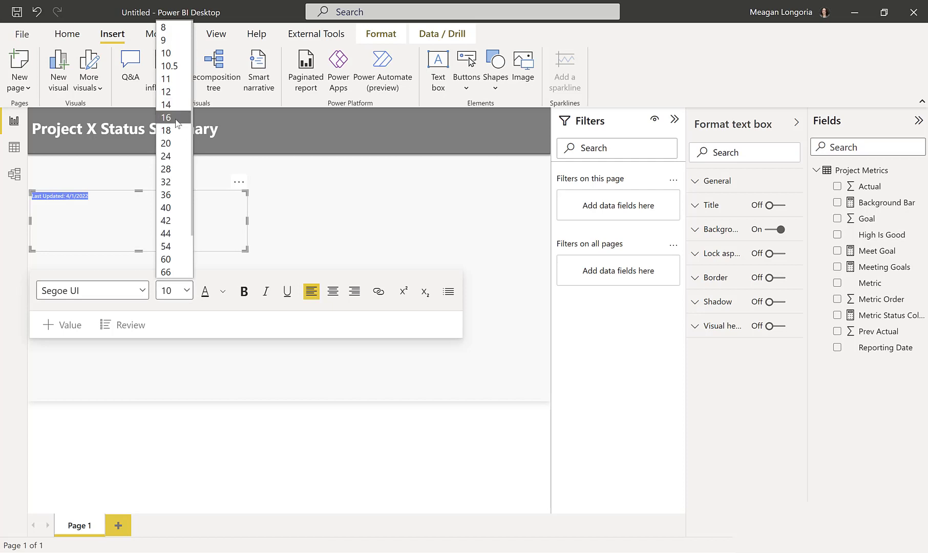
left_click(176, 106)
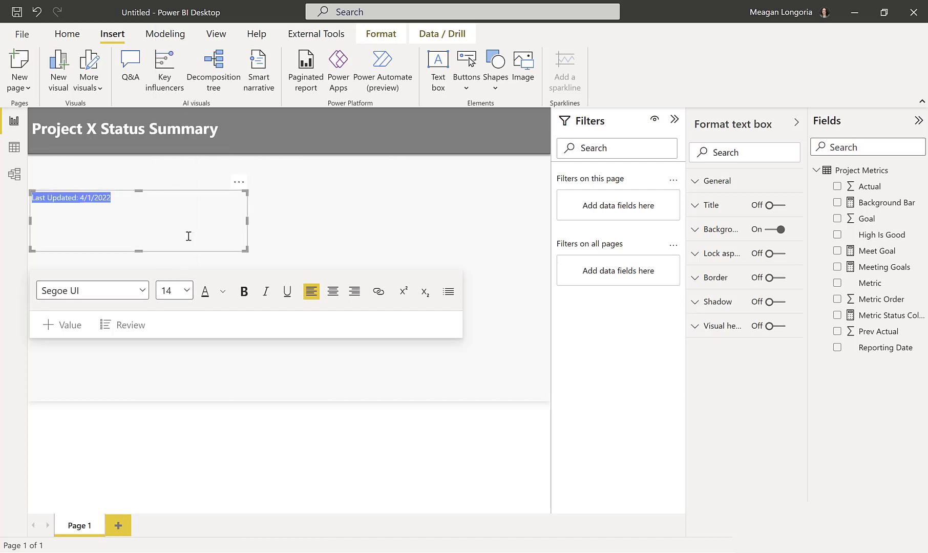
left_click(222, 290)
left_click(237, 346)
left_click_drag(31, 221, 200, 215)
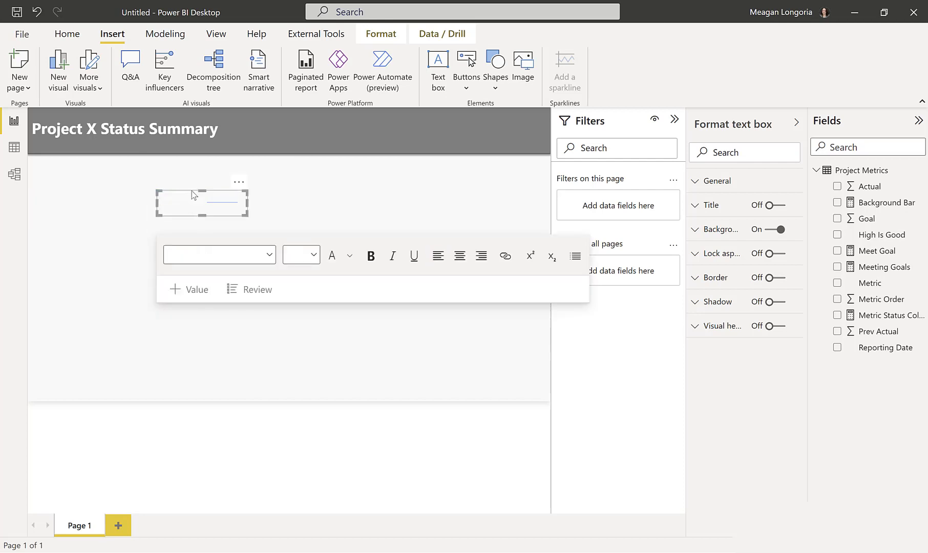
left_click_drag(194, 195, 506, 122)
Paste the project summary text box onto the page.
left_click(392, 137)
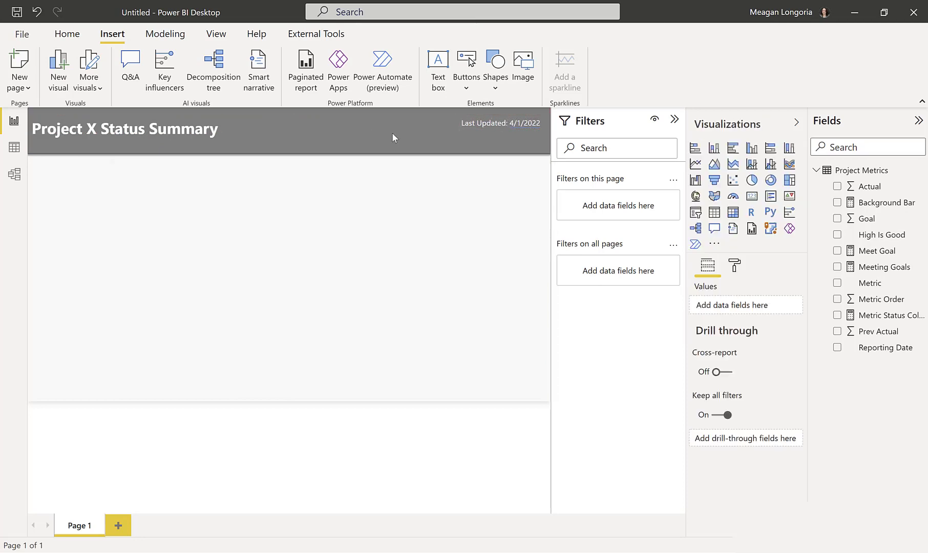
key("ctrl+v")
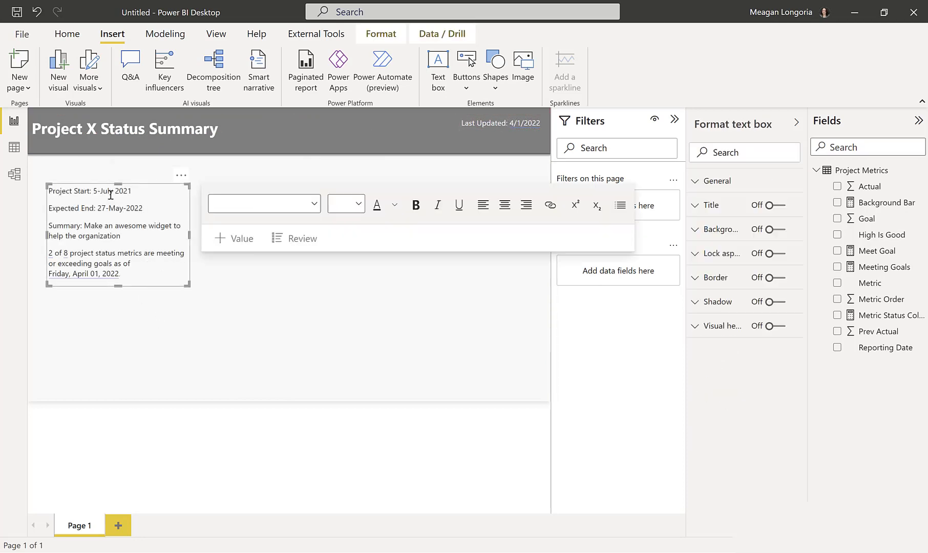
left_click(220, 358)
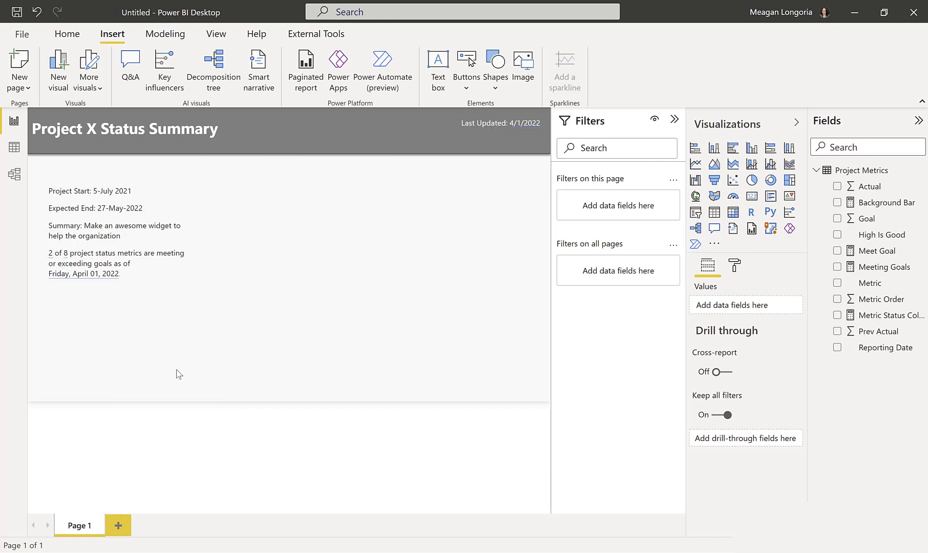
Inspect the definitions of the dynamic values 2, 8 and the reporting date, then select the Legend box.
left_click(123, 222)
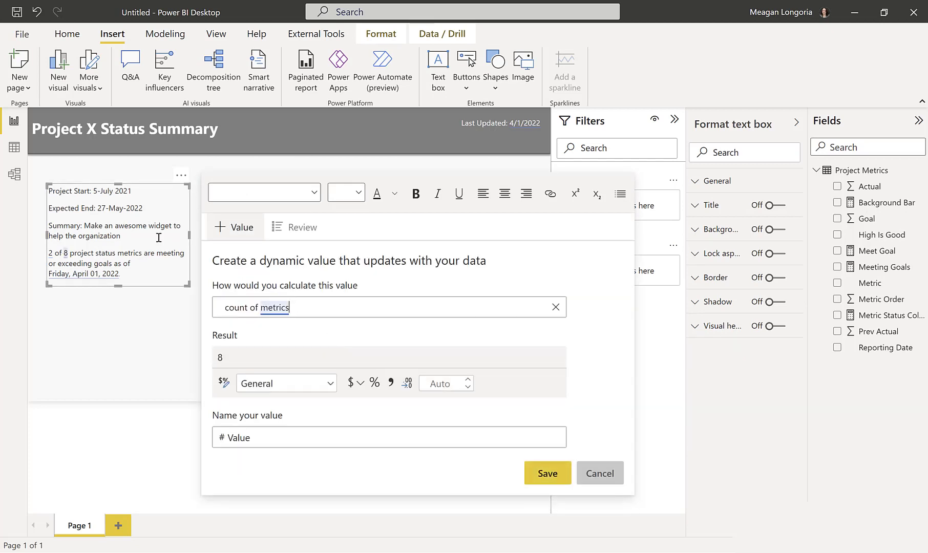
left_click(97, 186)
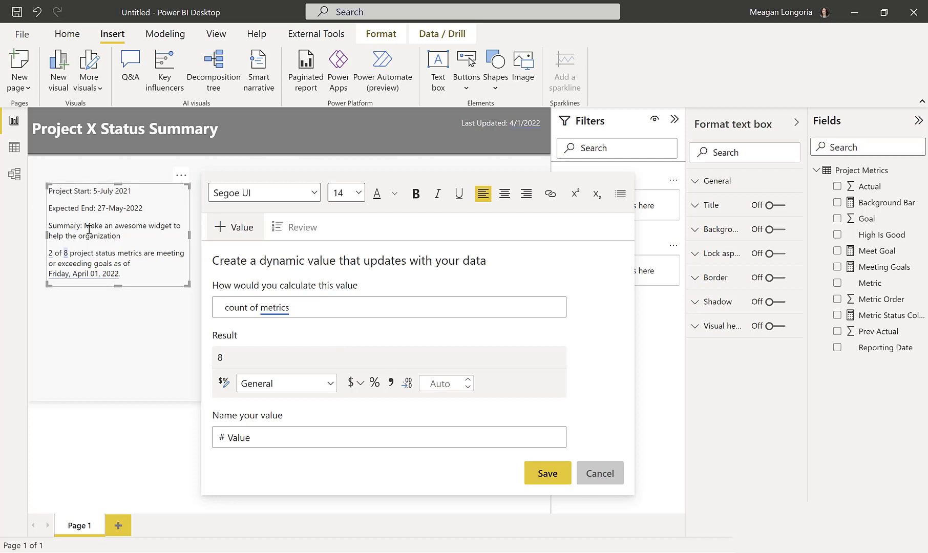
left_click(51, 254)
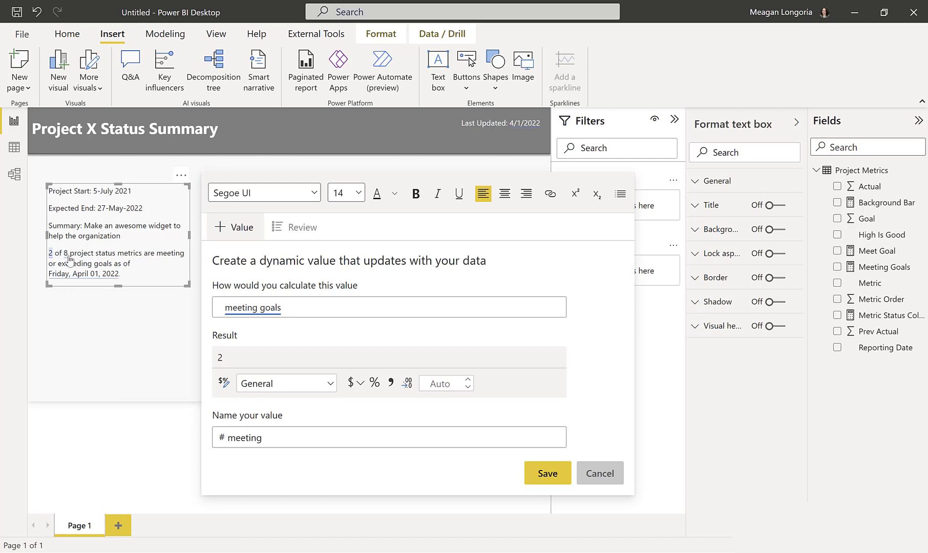
left_click(65, 255)
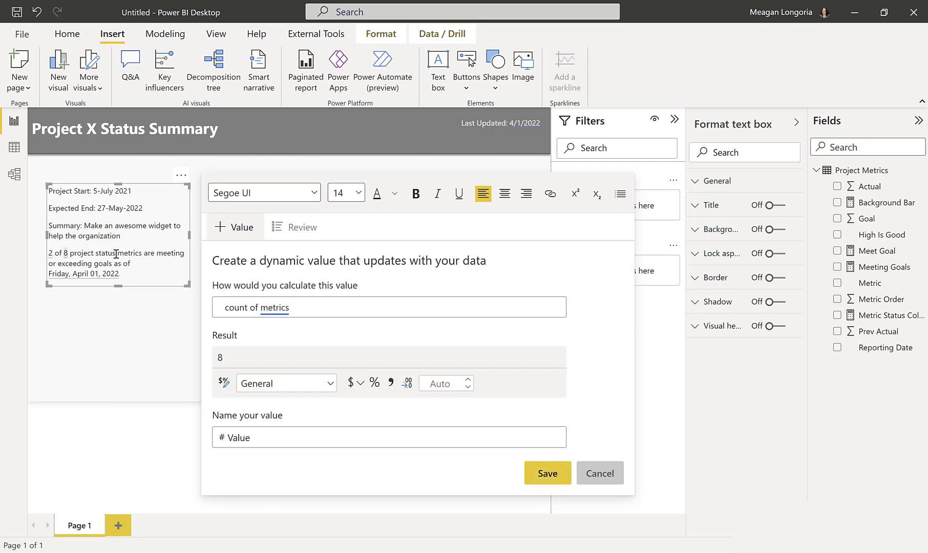
left_click(69, 277)
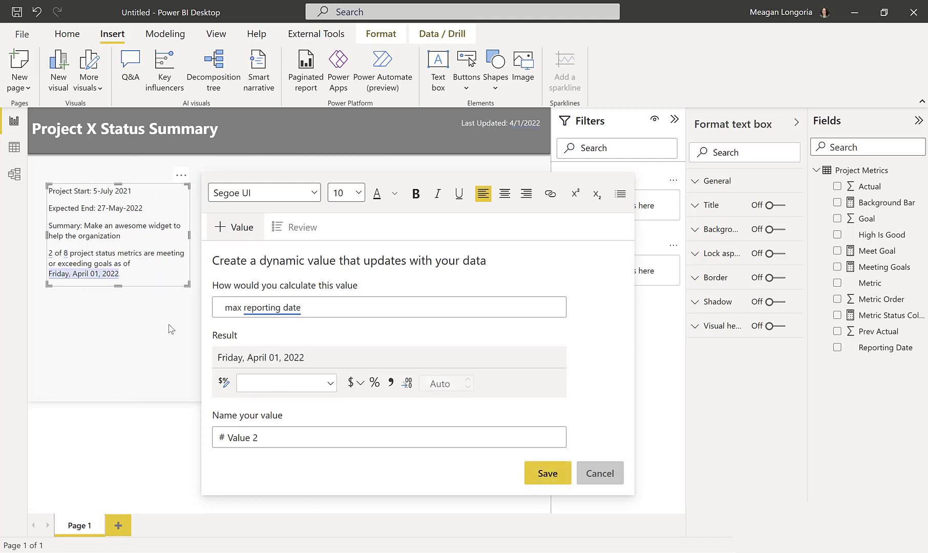
left_click(172, 328)
left_click(68, 319)
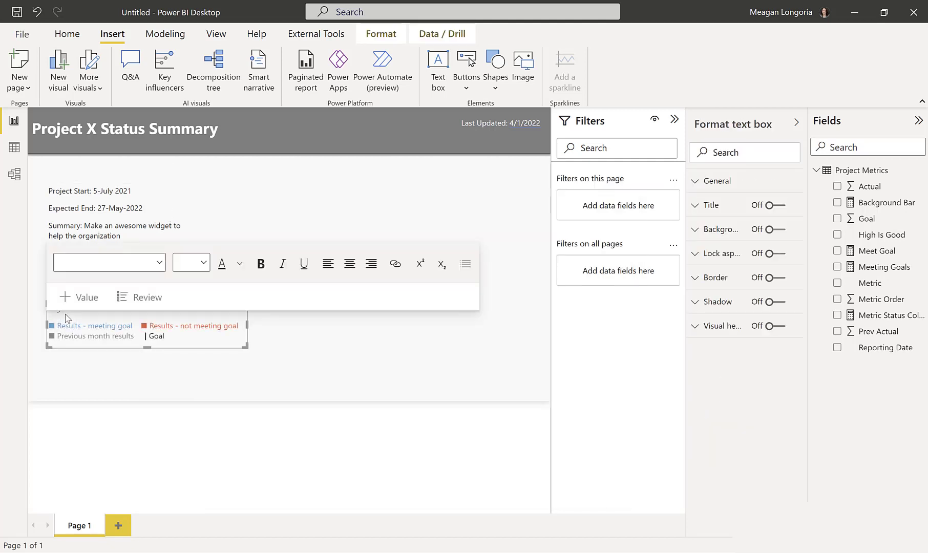
left_click(154, 384)
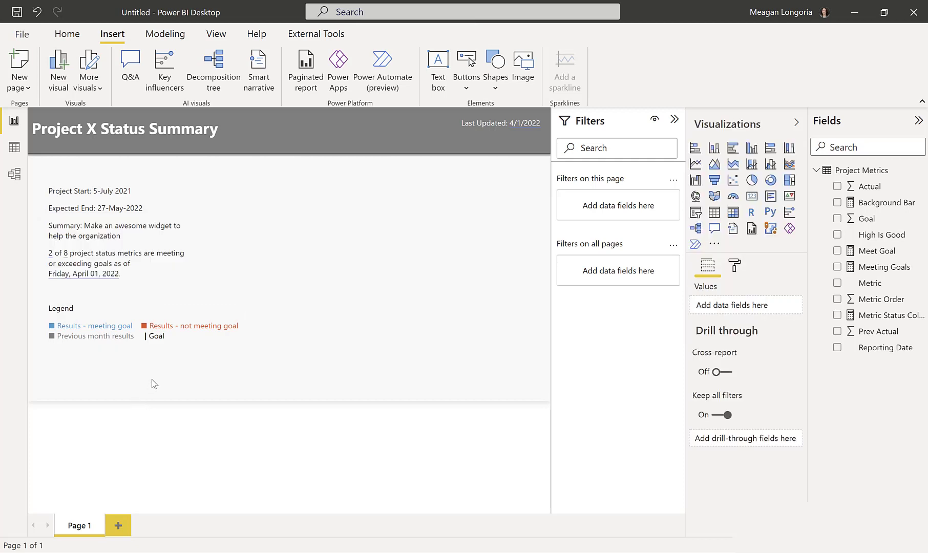
left_click(61, 317)
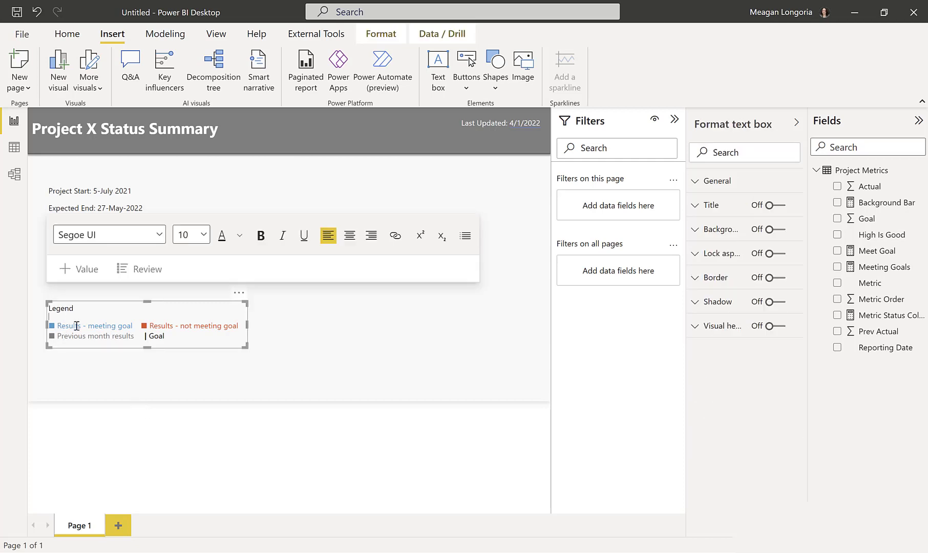
left_click_drag(173, 338, 54, 305)
left_click(109, 306)
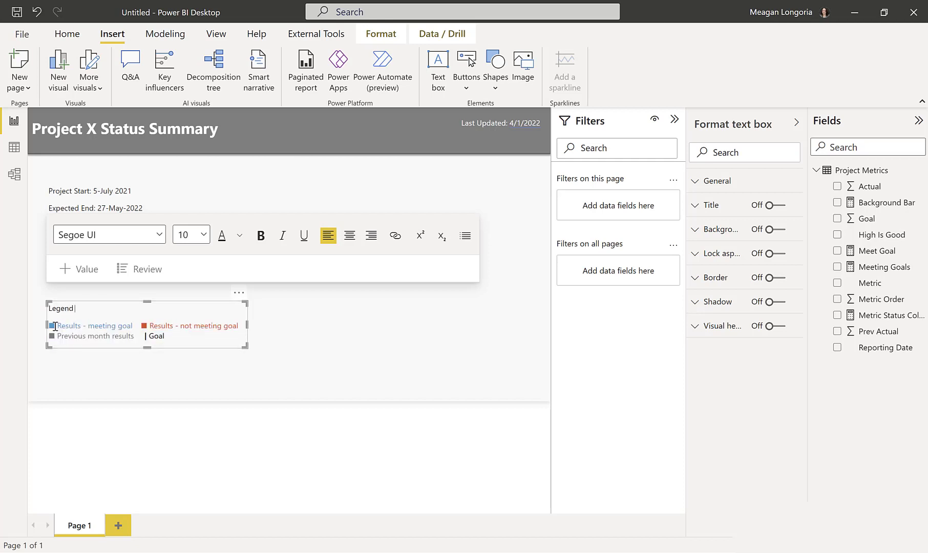
left_click(102, 316)
left_click_drag(148, 326, 139, 326)
left_click(147, 336)
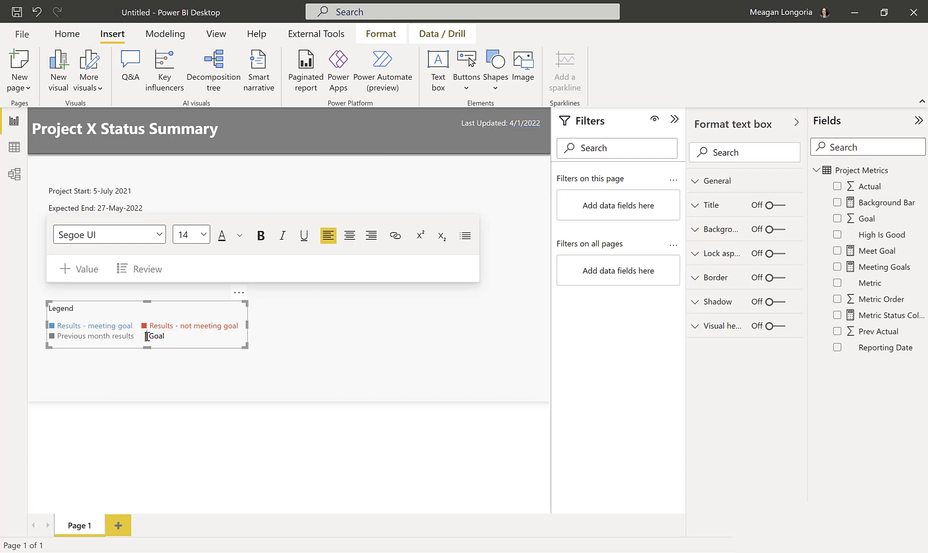
left_click(200, 334)
left_click_drag(147, 336, 142, 333)
left_click(187, 341)
left_click(263, 378)
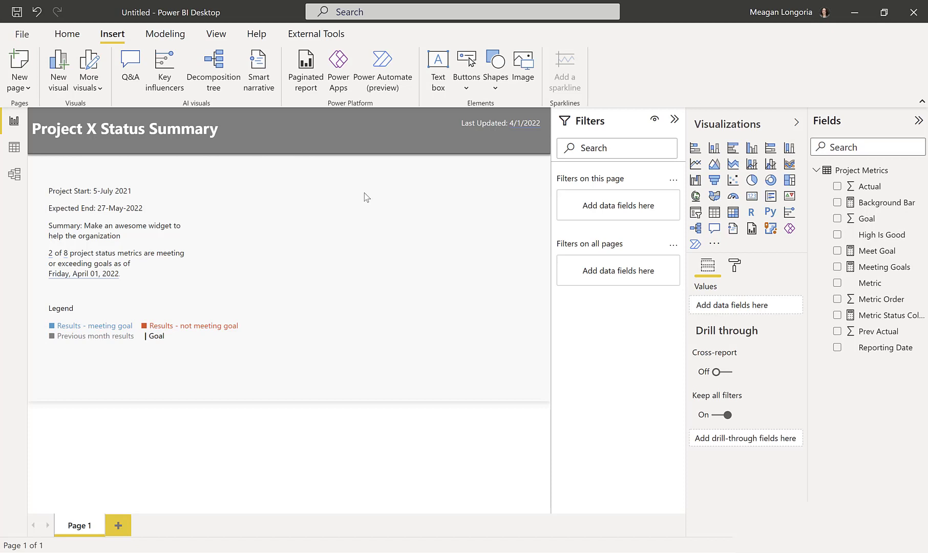
Search the visuals catalogue for DENEB and import the Deneb visual into the report.
left_click(714, 244)
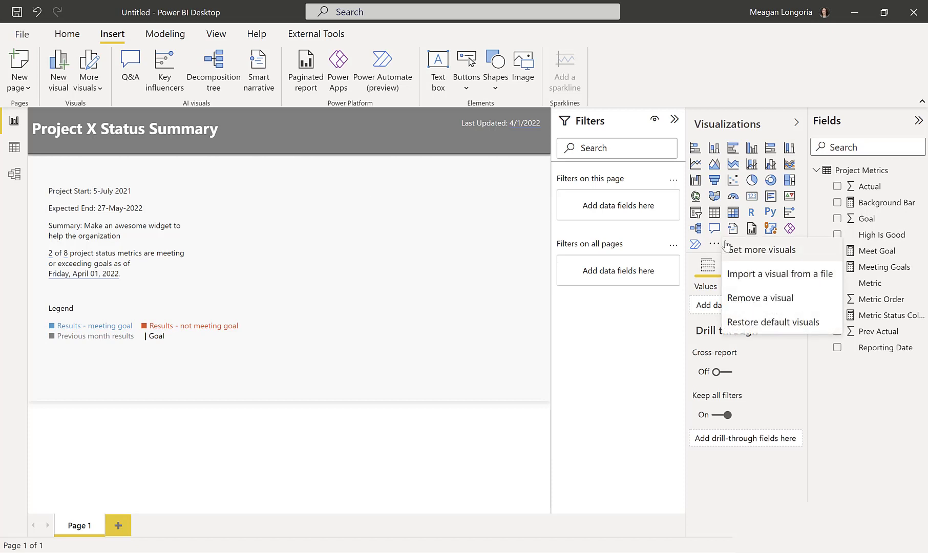
left_click(734, 249)
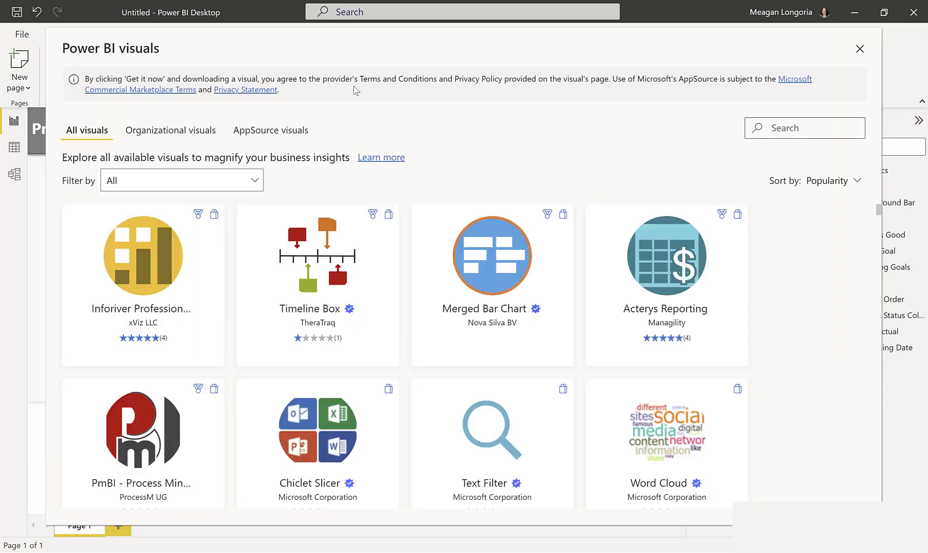
type("DENEB")
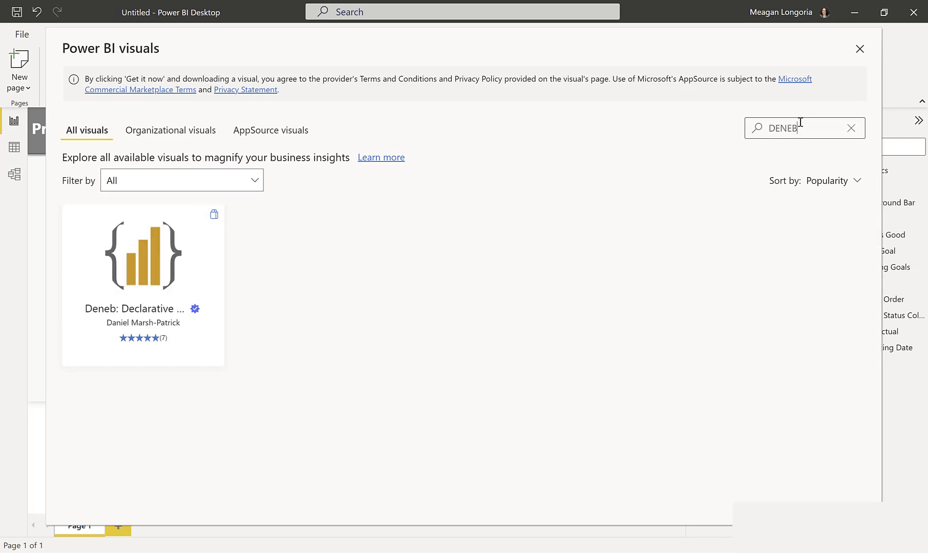
left_click(146, 240)
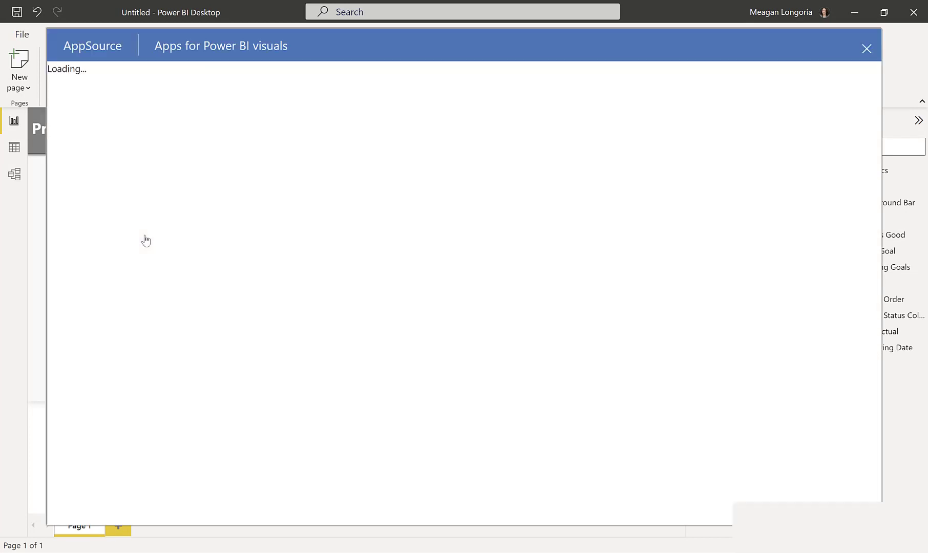
left_click(136, 240)
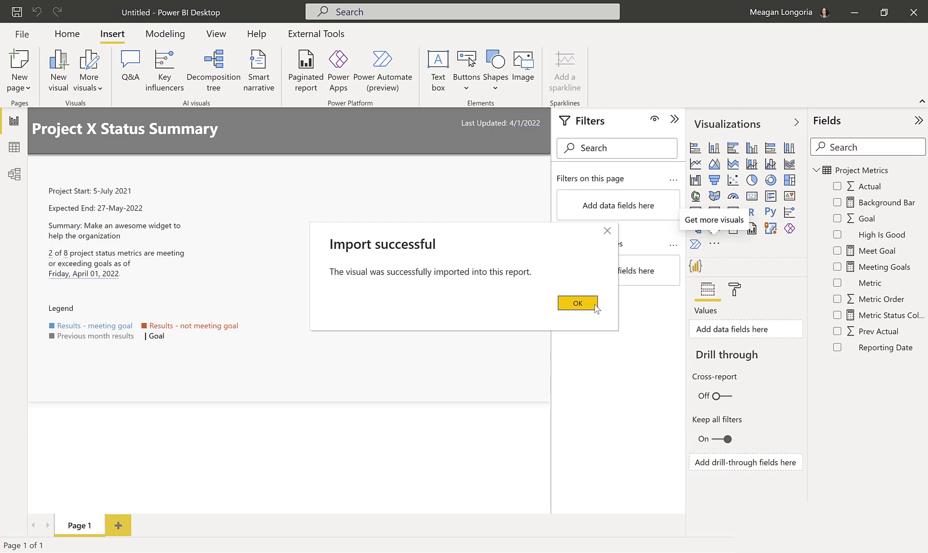
left_click(594, 304)
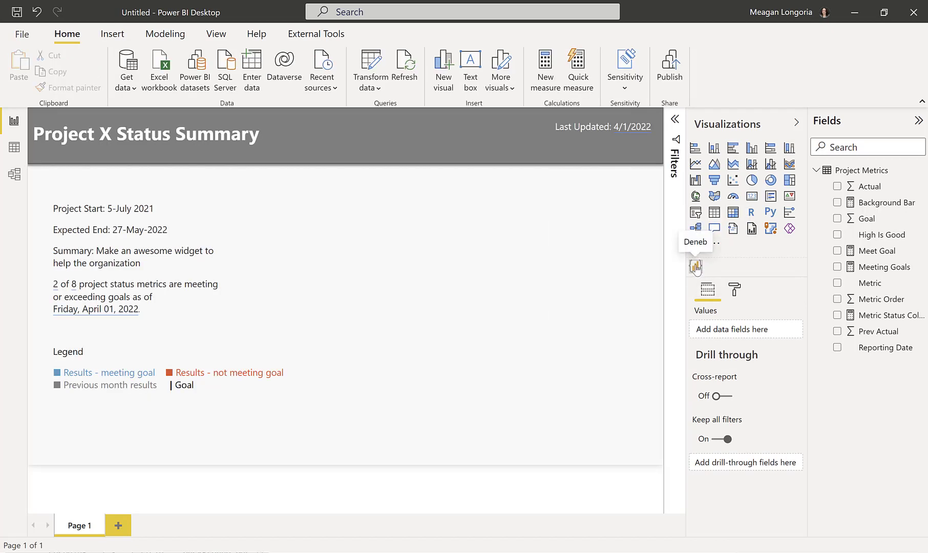
Place a Deneb visual and size it across the right half of the page.
left_click(696, 267)
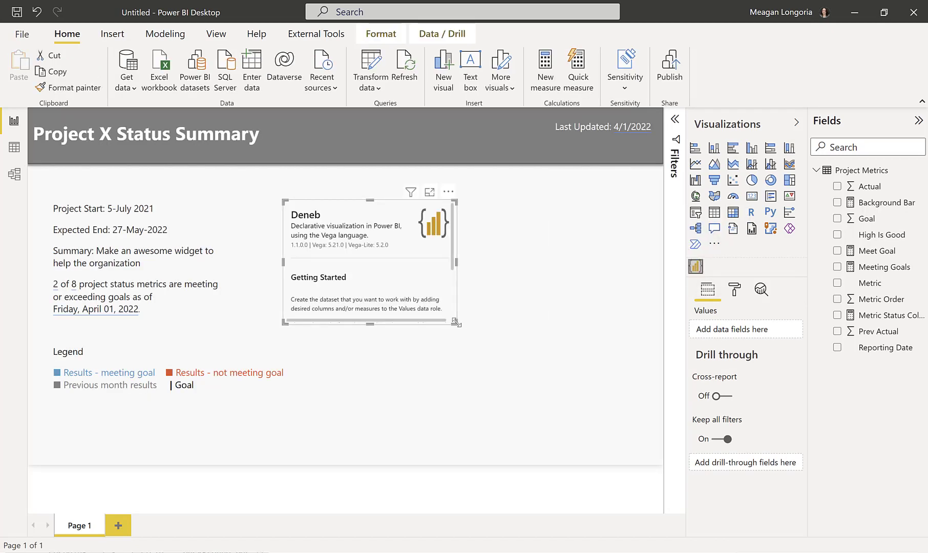
left_click_drag(454, 321, 653, 475)
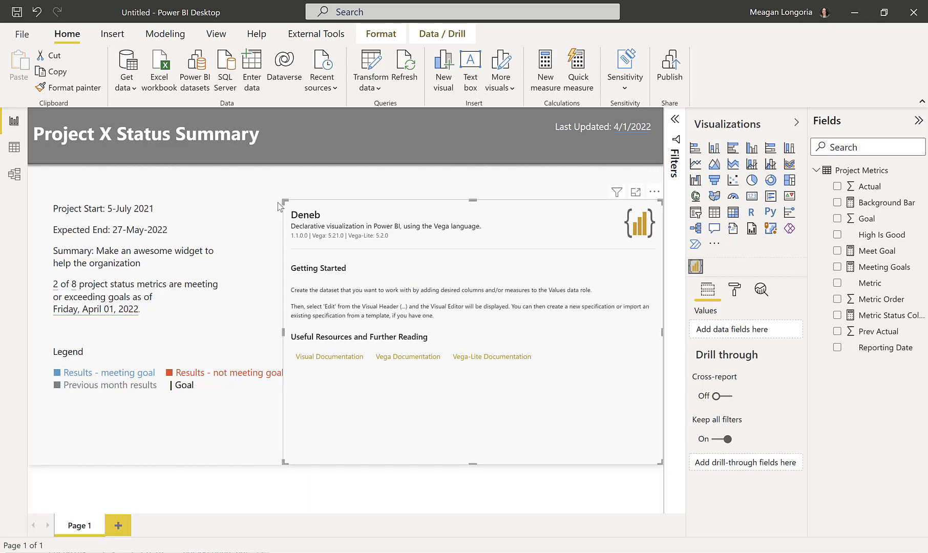
left_click_drag(285, 200, 313, 200)
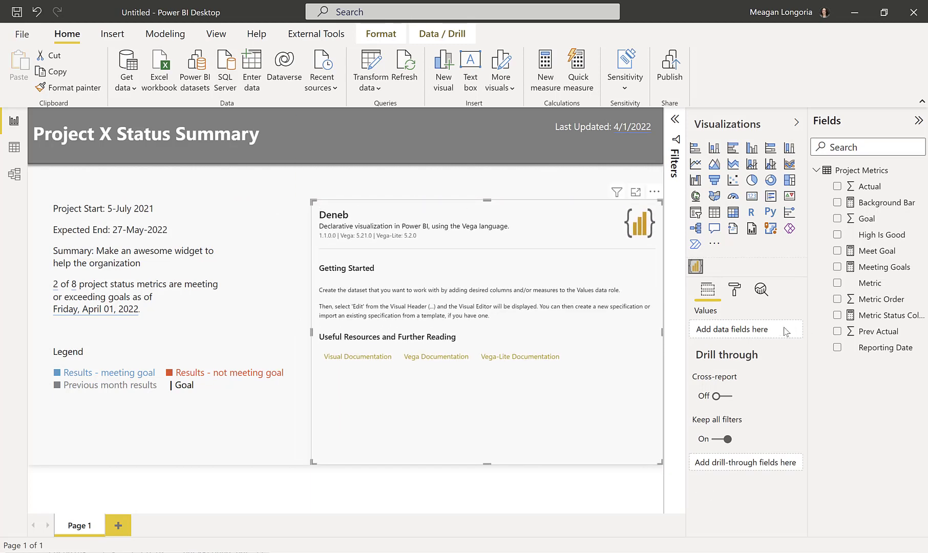
Add Metric, Prev Actual, Actual, Goal, Background Bar and Metric Status Color to the Deneb visual.
left_click(838, 284)
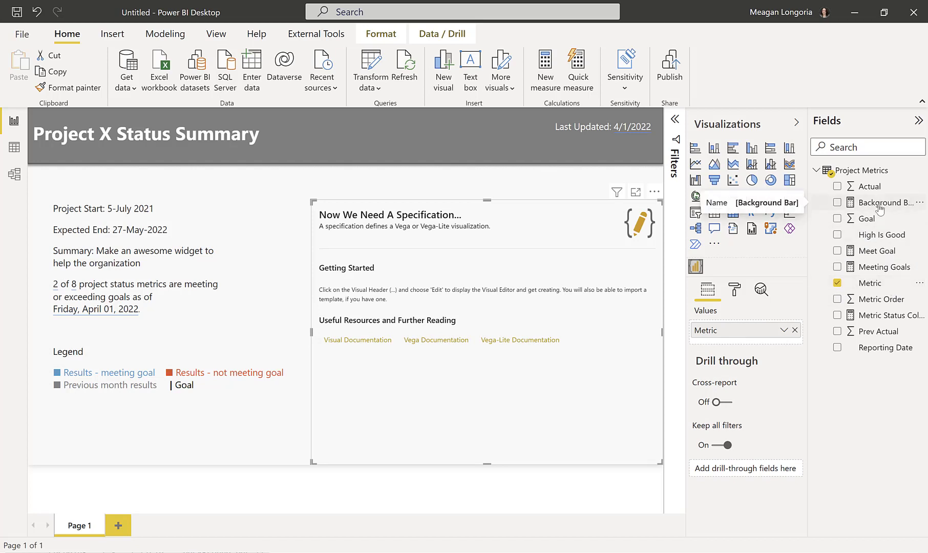
left_click(838, 332)
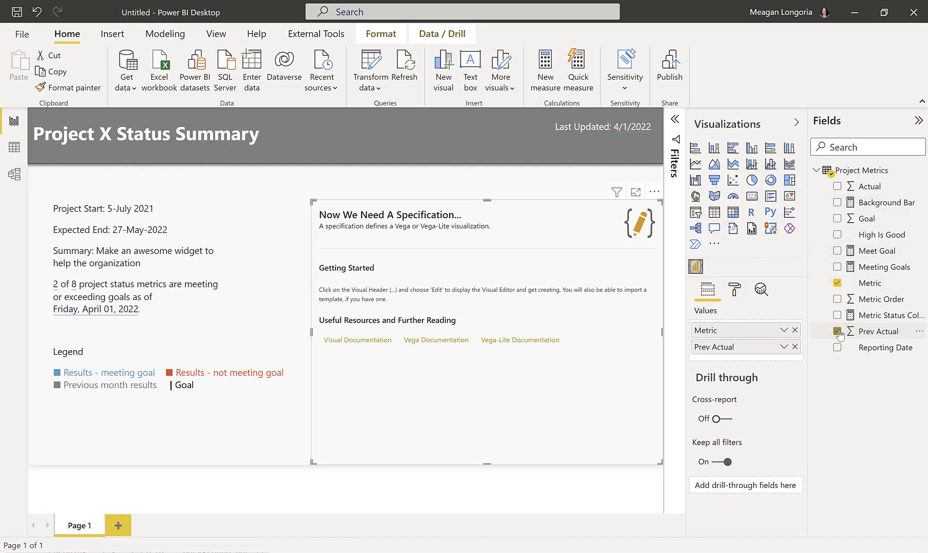
left_click(837, 186)
left_click(837, 219)
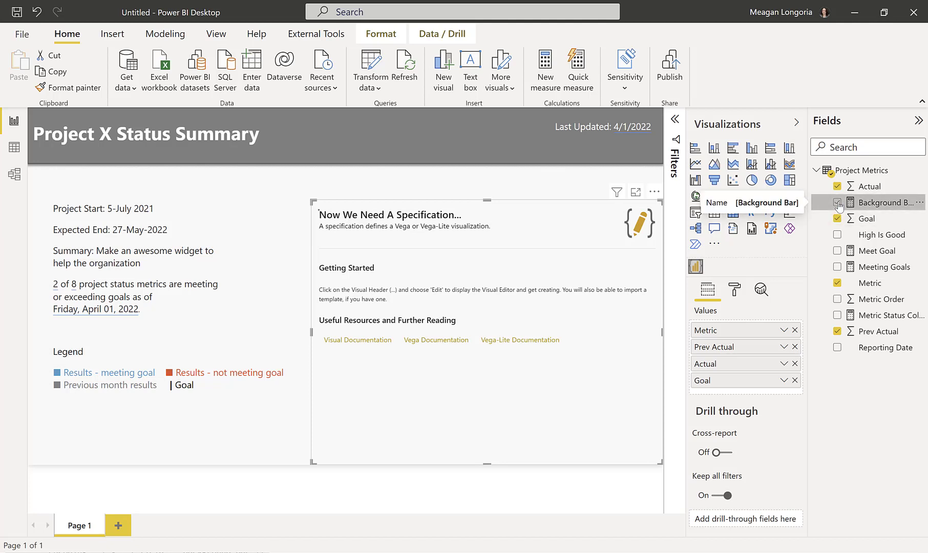
left_click(837, 203)
left_click(837, 316)
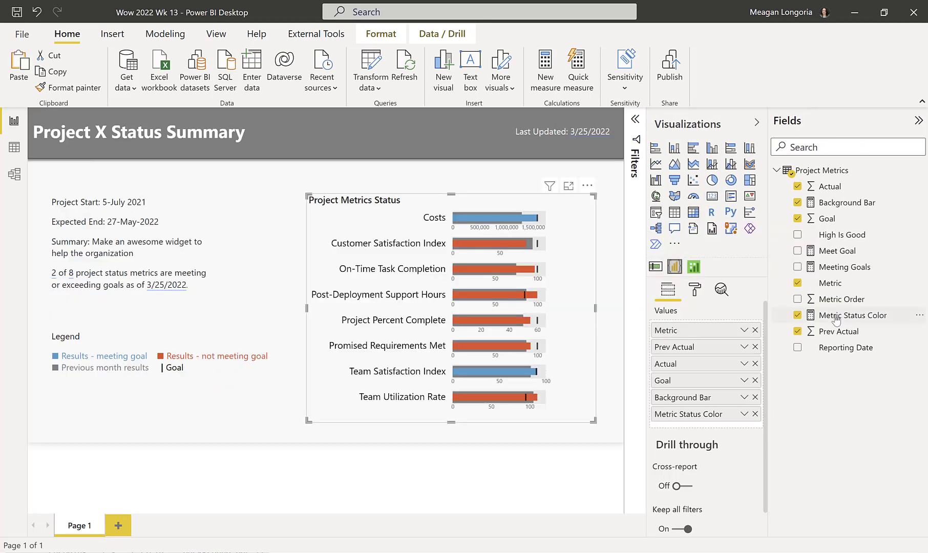
key("alt+Tab")
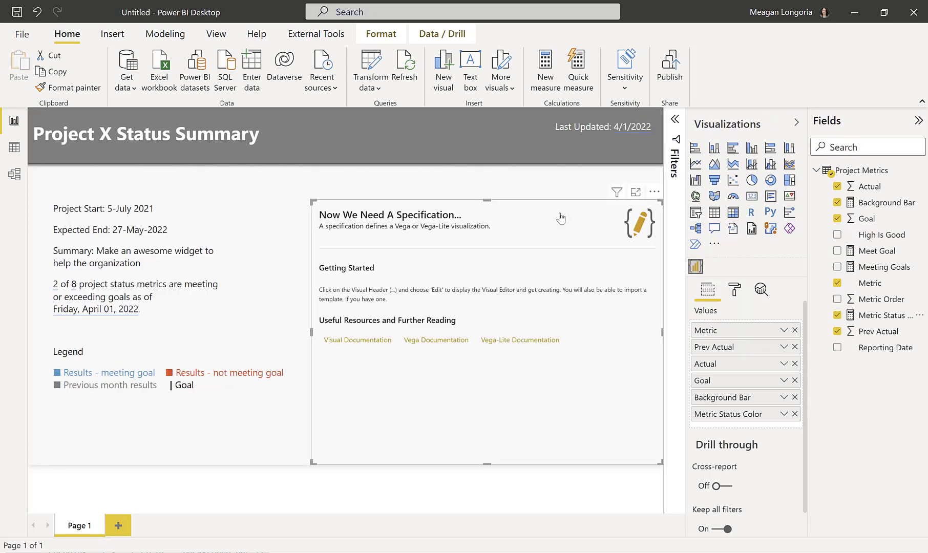
Replace the Deneb visual's empty Vega-Lite starter with the pasted bullet-chart specification and apply it.
left_click(654, 191)
left_click(675, 203)
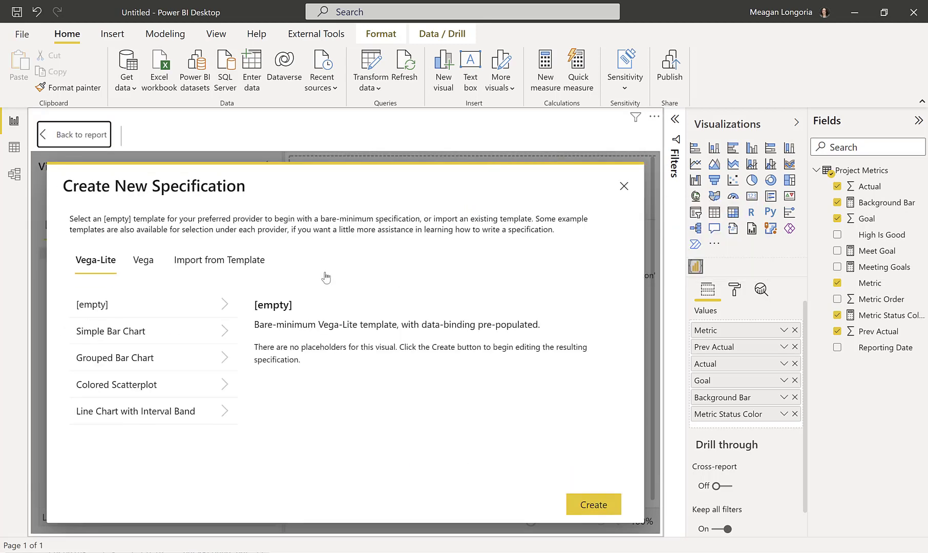
left_click(594, 505)
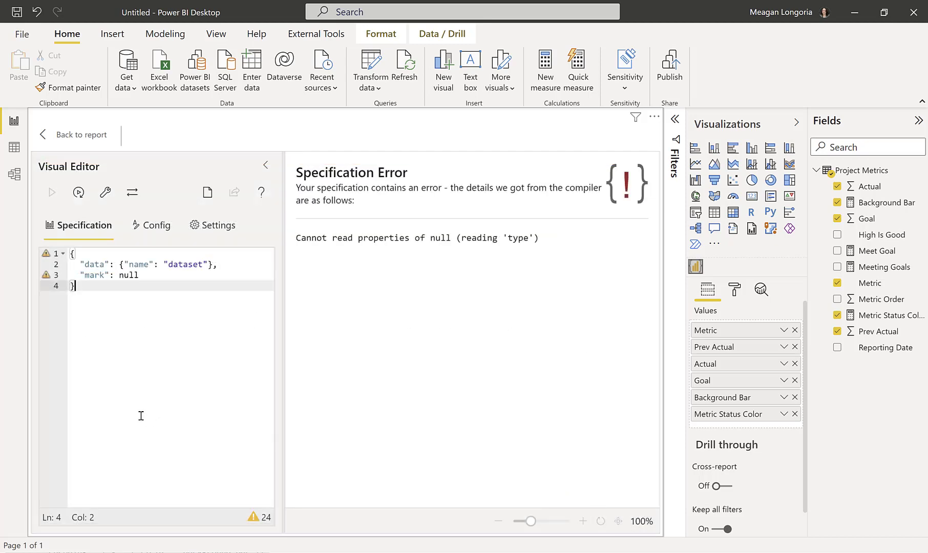
key("ctrl+a")
key("ctrl+v")
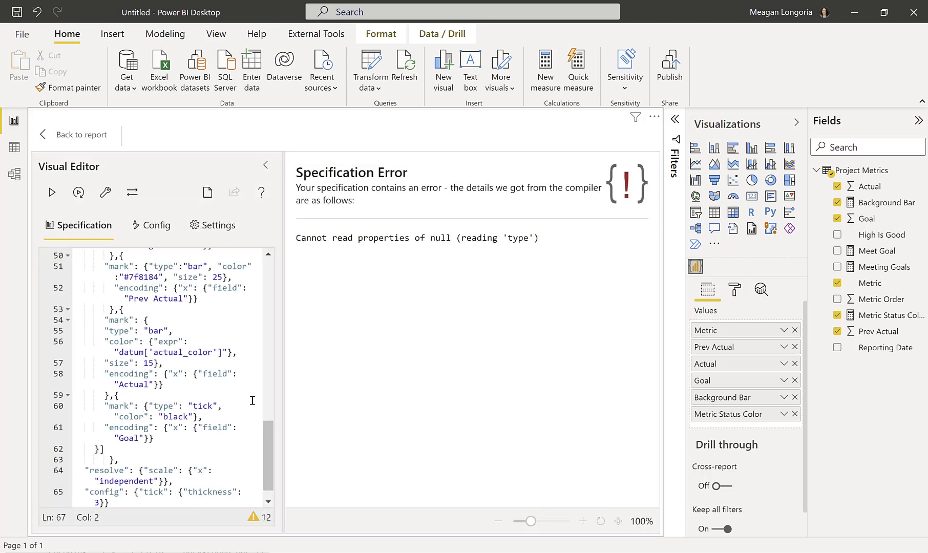
left_click(53, 193)
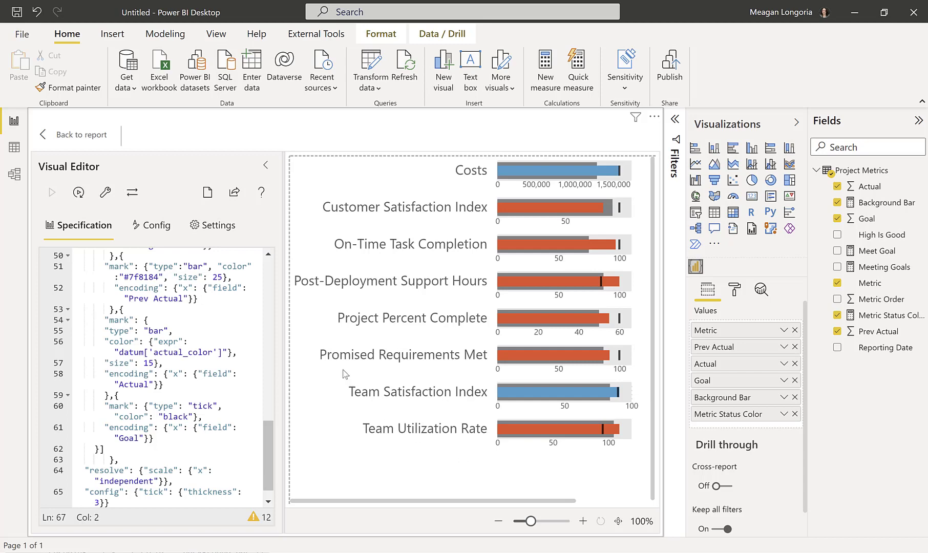
left_click_drag(284, 353, 471, 391)
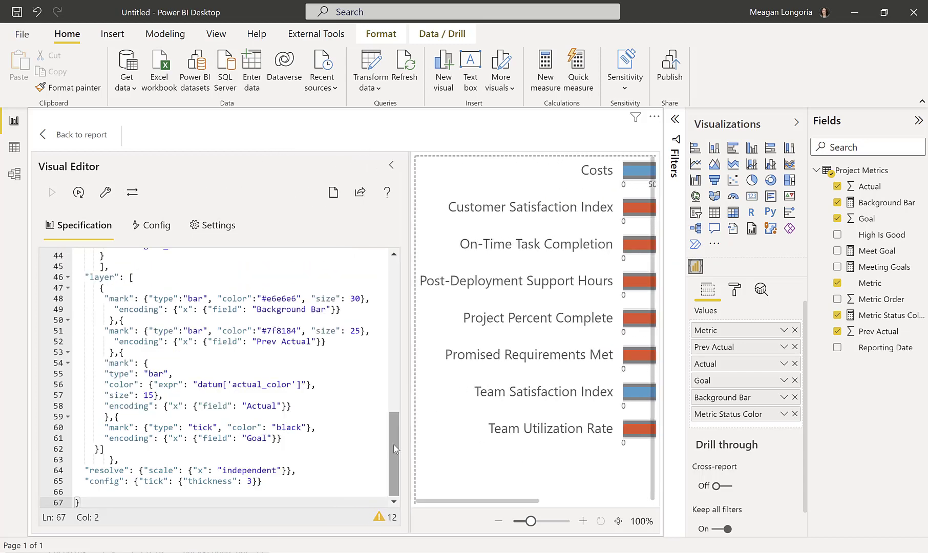
Widen the specification editor beside the preview and highlight the spec's dataset line.
left_click_drag(395, 448, 416, 251)
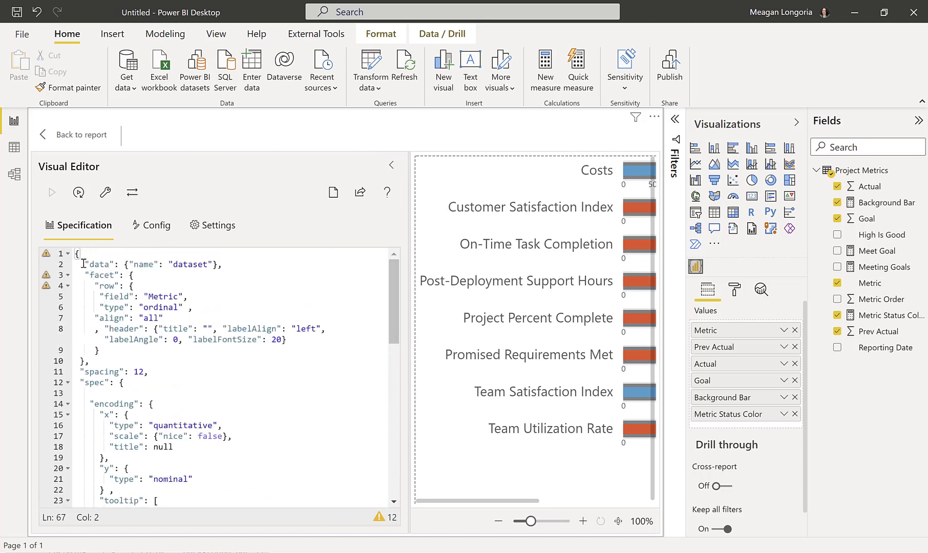
left_click_drag(84, 263, 235, 261)
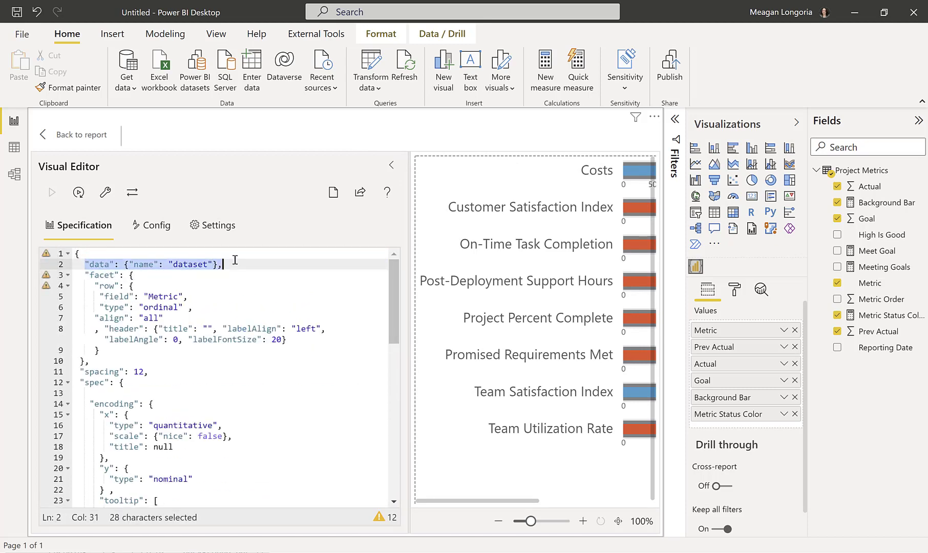
left_click(85, 276)
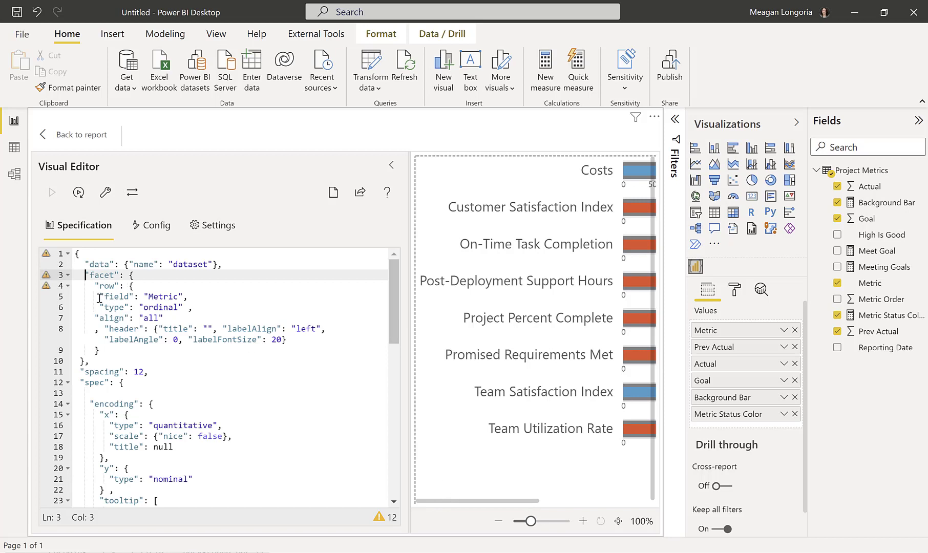
Review the facet block: row field Metric, ordinal type, align, header labelAngle 0 and empty title.
left_click_drag(99, 296, 190, 298)
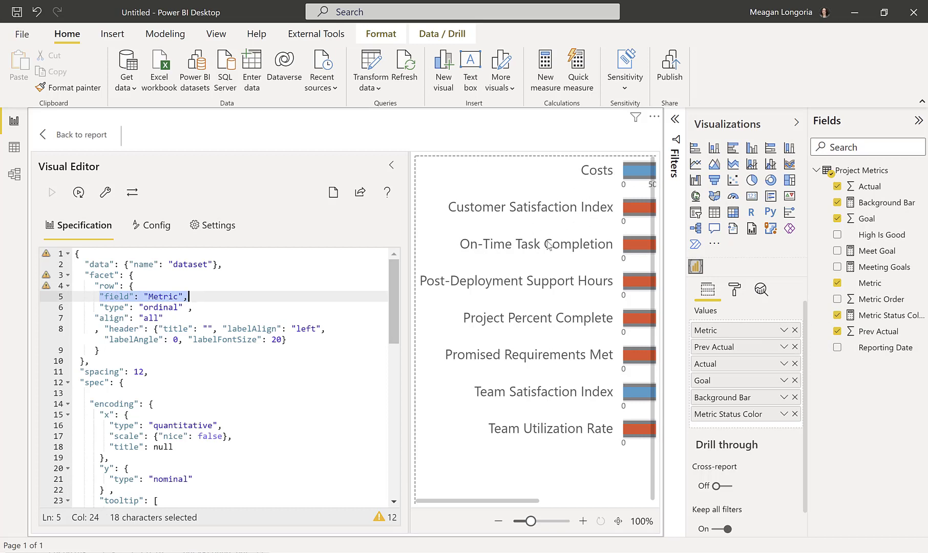
left_click(124, 310)
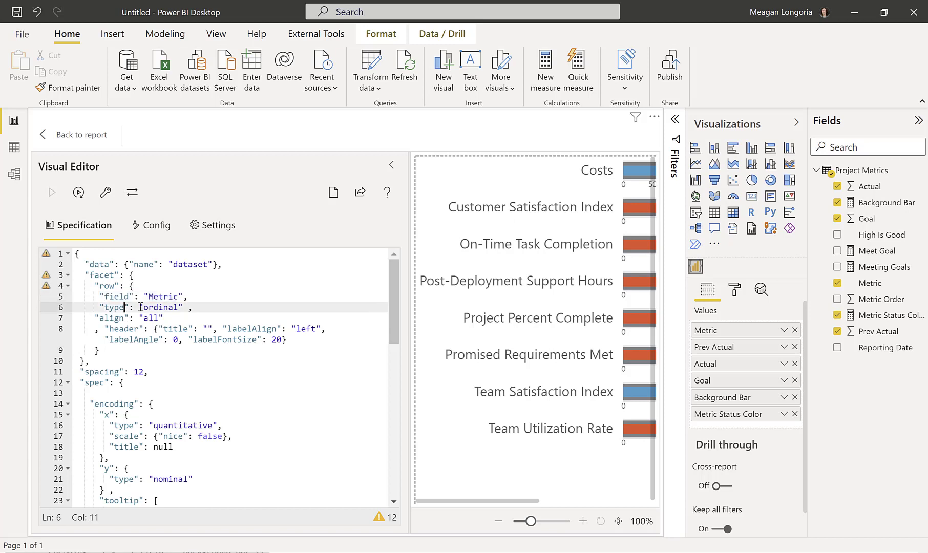
left_click_drag(143, 307, 183, 308)
left_click(124, 319)
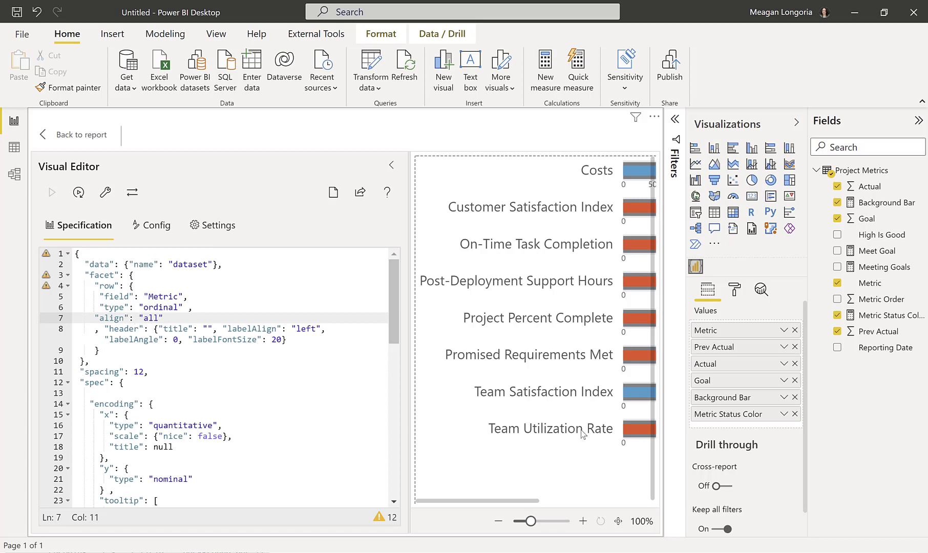
left_click(128, 329)
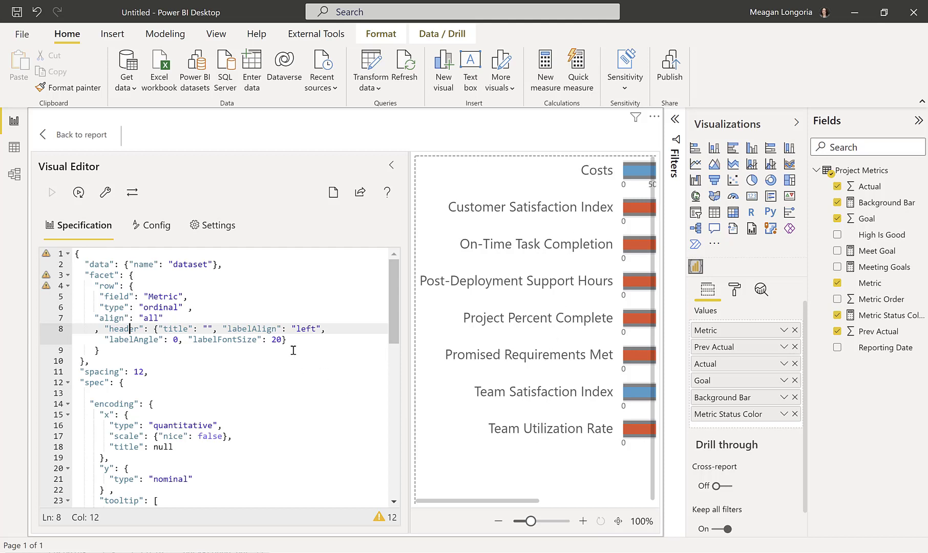
left_click(152, 340)
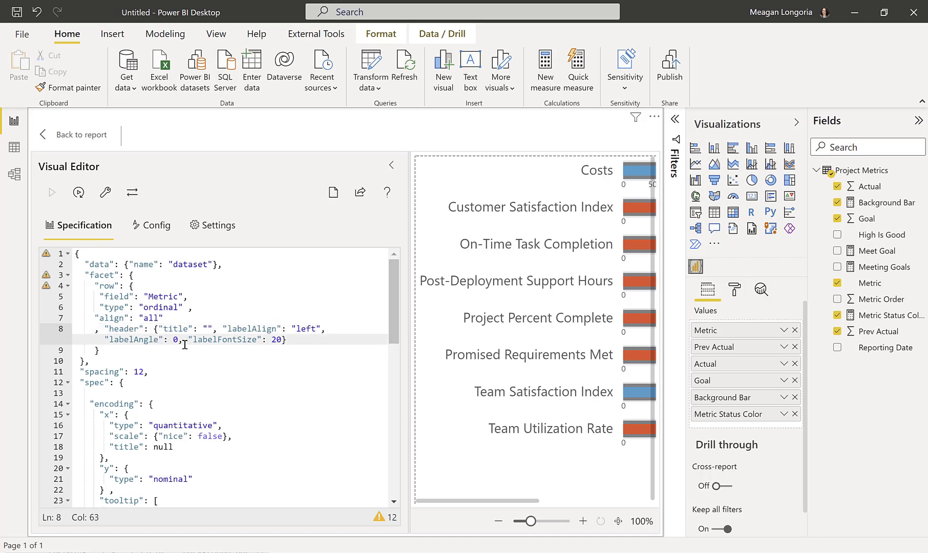
left_click(178, 341)
left_click(208, 328)
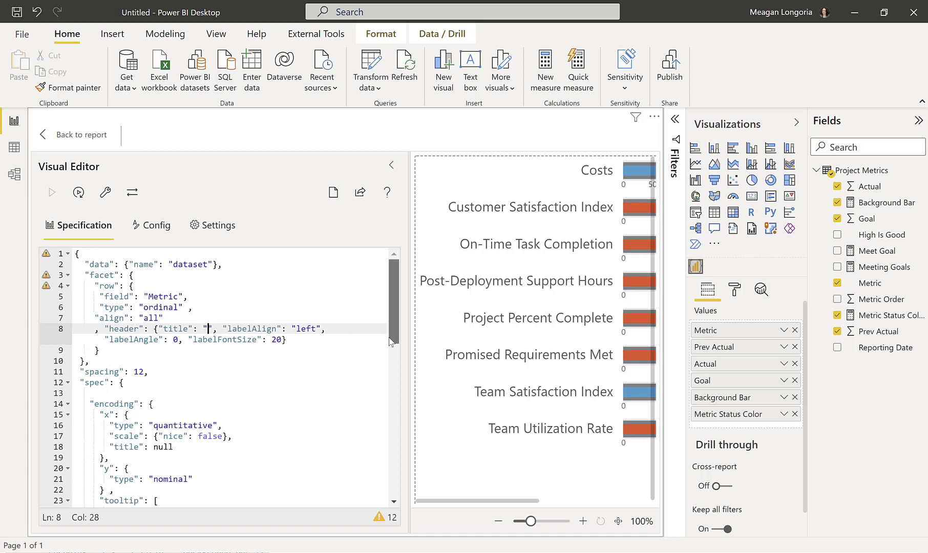
left_click_drag(391, 342, 398, 376)
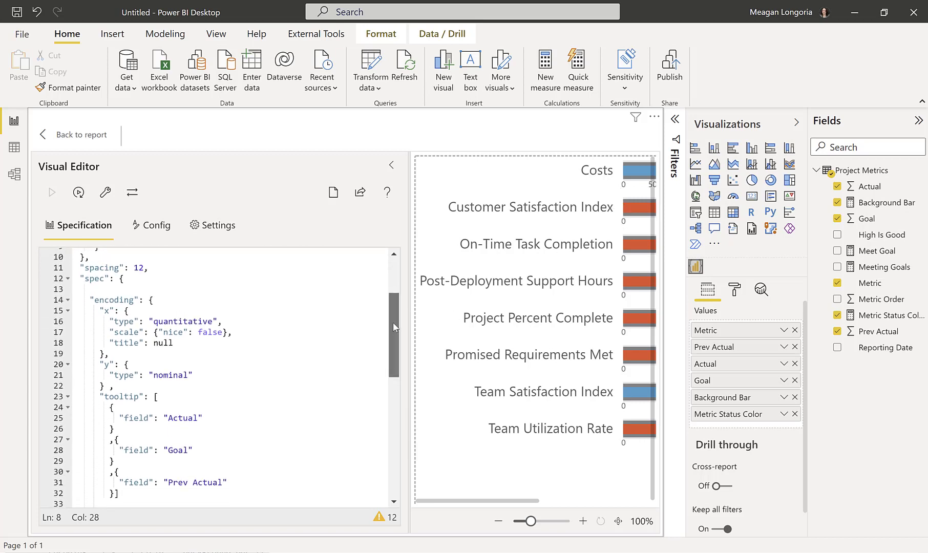
Zoom the chart preview out to 70% and narrow the editor pane slightly.
left_click_drag(393, 326, 395, 338)
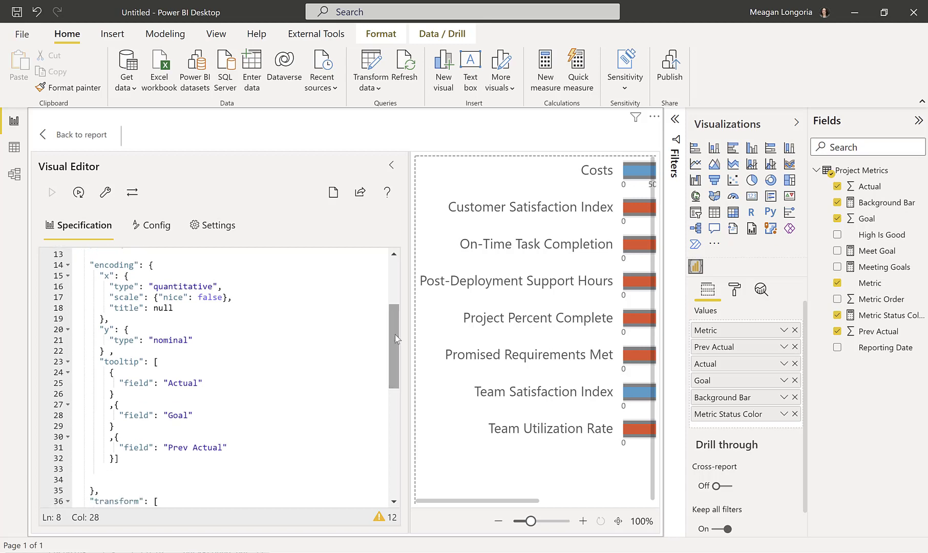
left_click(498, 521)
left_click(498, 521)
left_click(499, 521)
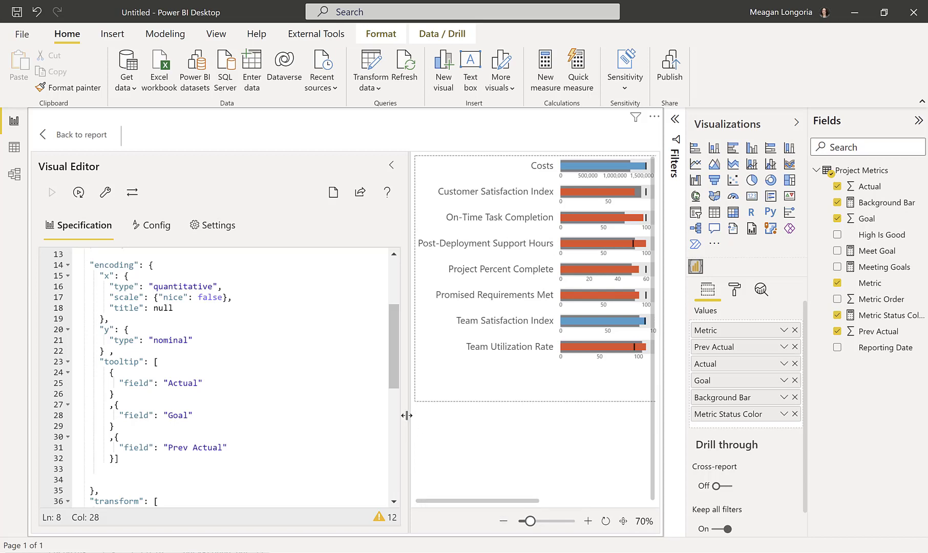
left_click_drag(404, 415, 395, 414)
Review the x encoding and its axis title, then the y encoding's nominal type.
left_click(109, 276)
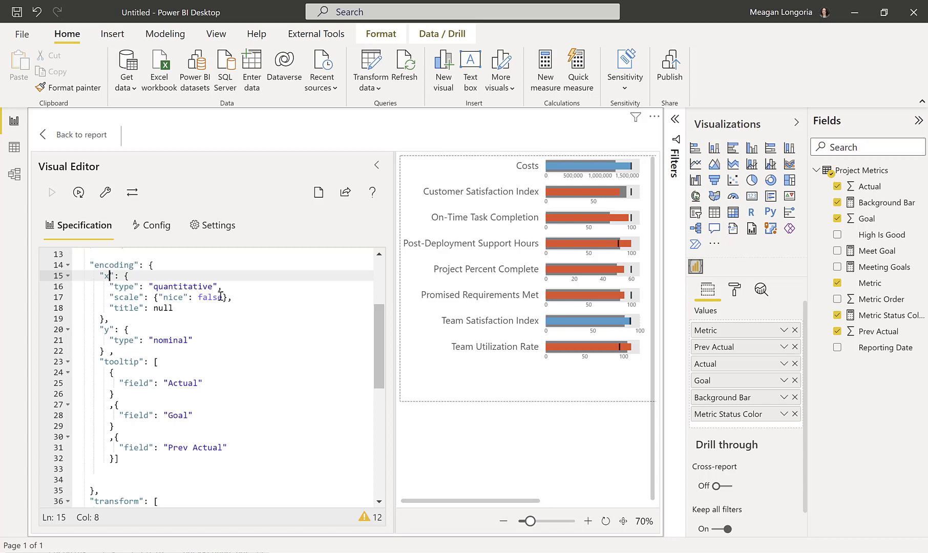
left_click(156, 308)
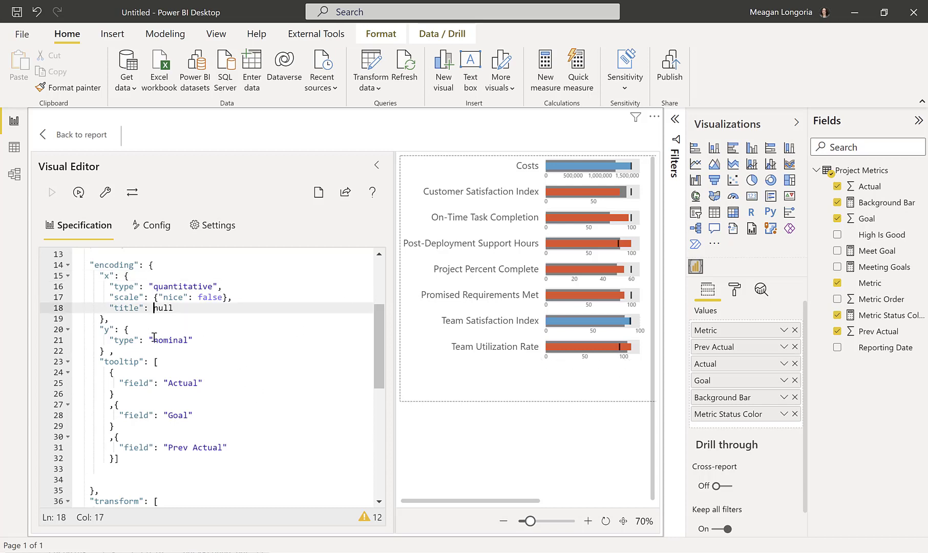
left_click(155, 340)
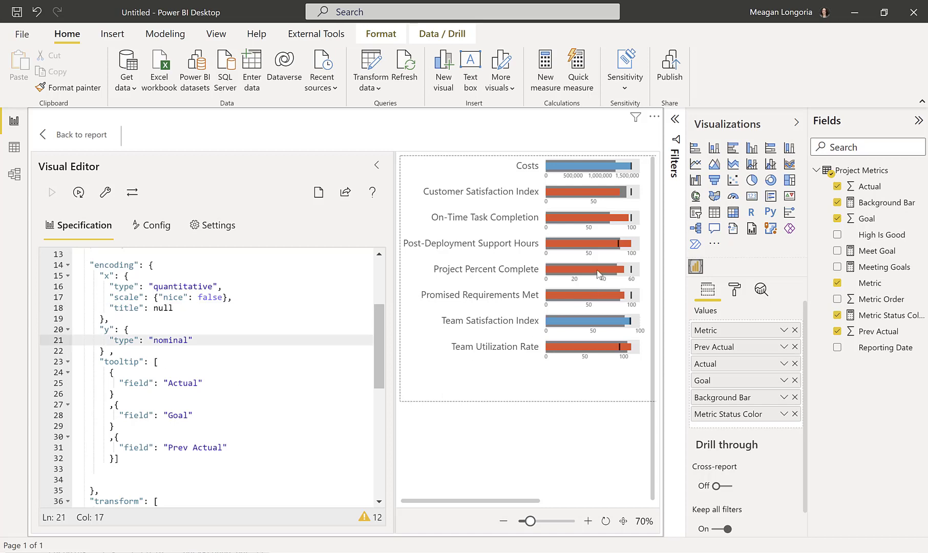
mouse_move(595, 274)
left_click_drag(382, 369, 383, 445)
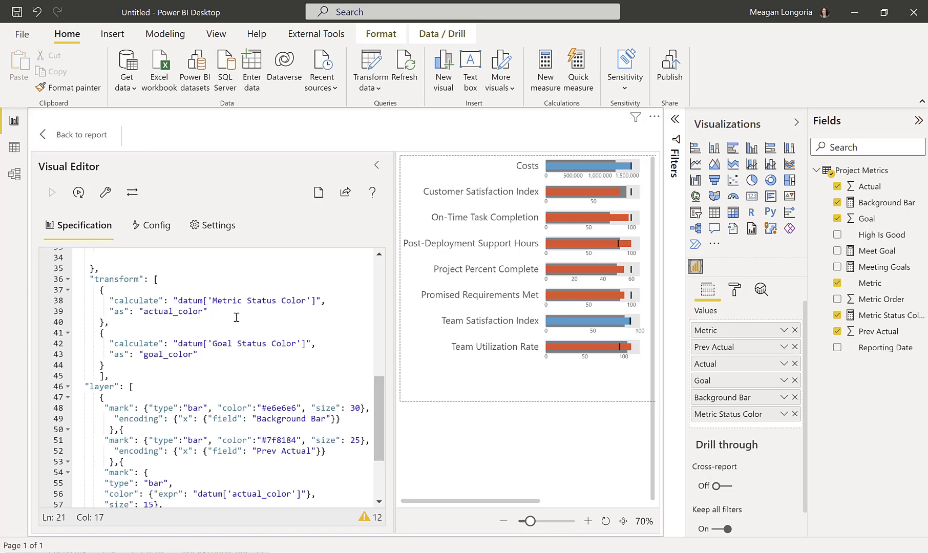
left_click(142, 312)
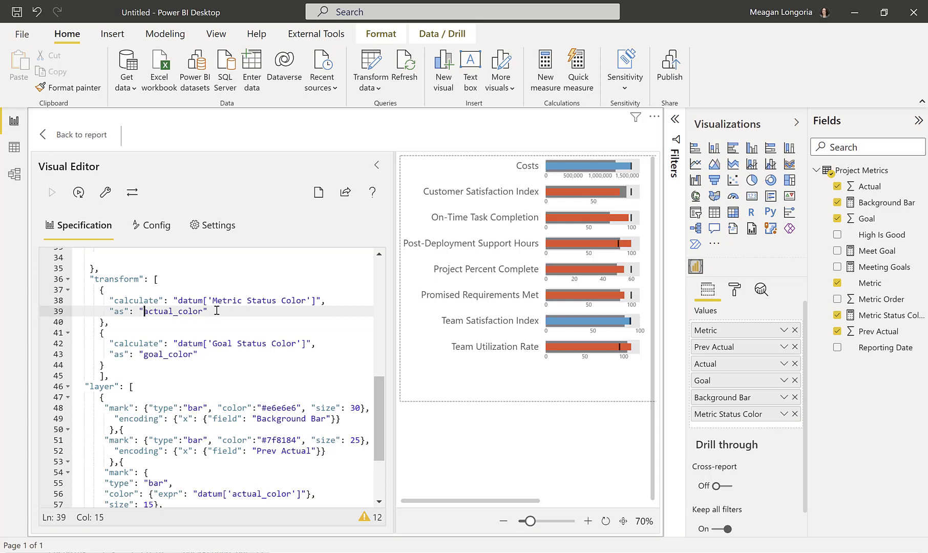
left_click(219, 311)
left_click(222, 354)
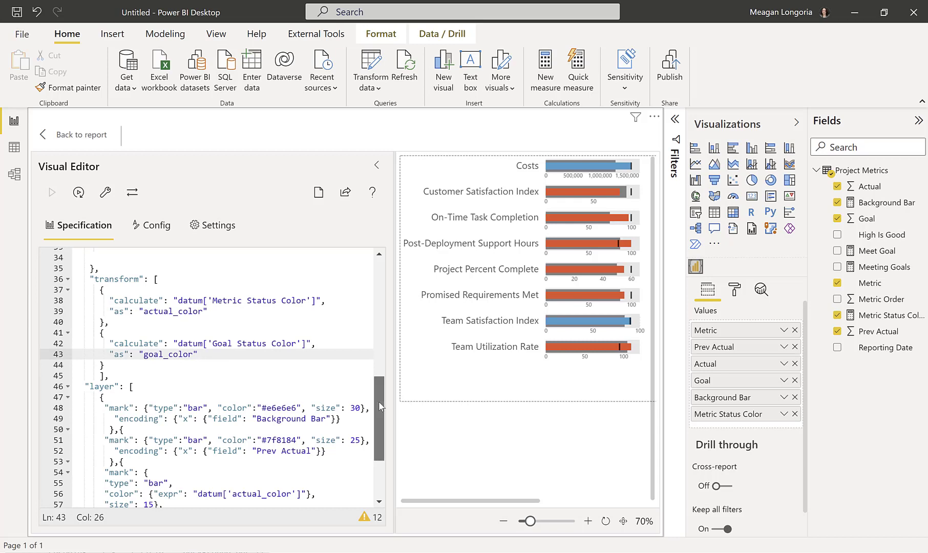
left_click_drag(380, 408, 388, 432)
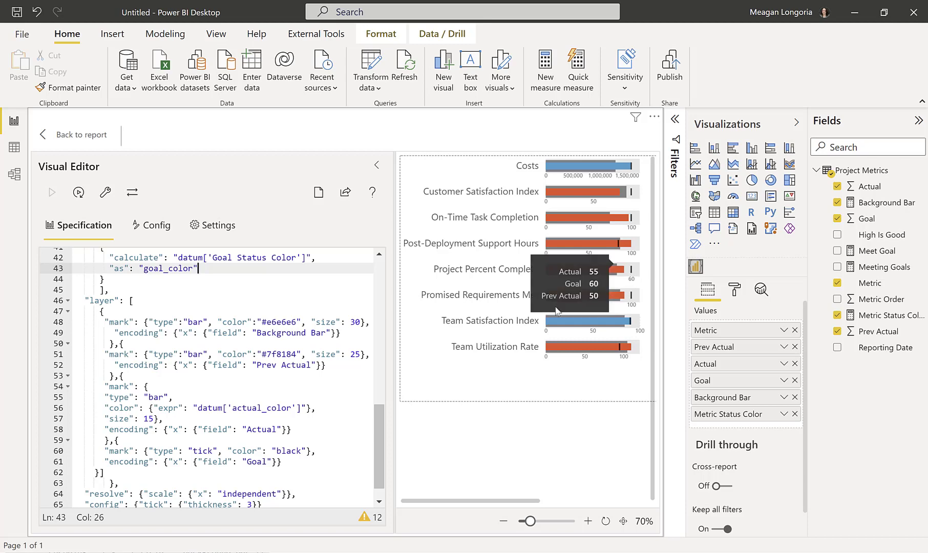
left_click(104, 311)
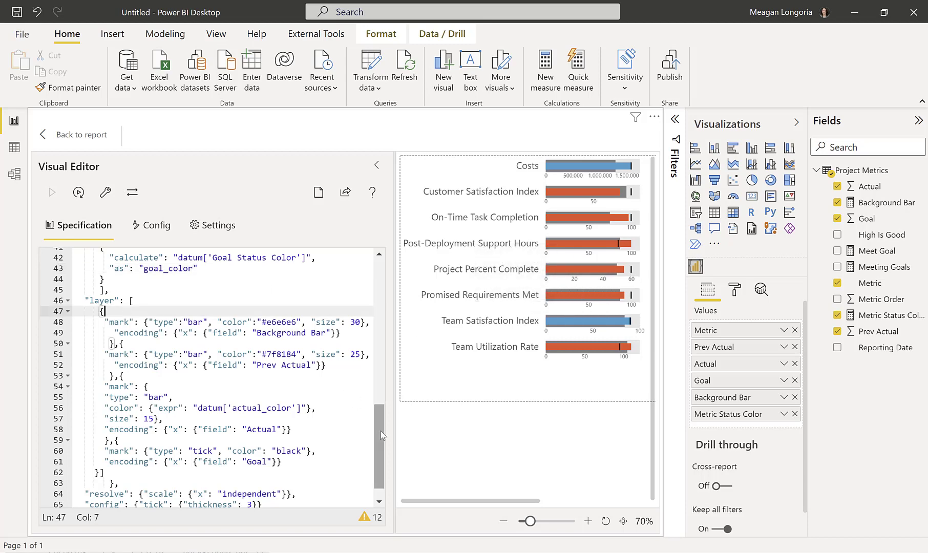
left_click_drag(381, 435, 384, 439)
left_click(140, 311)
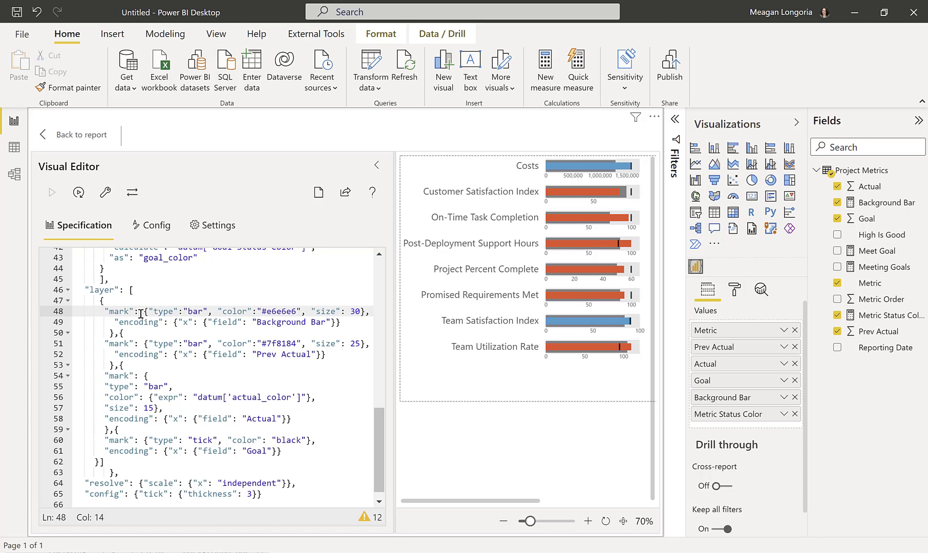
left_click(106, 344)
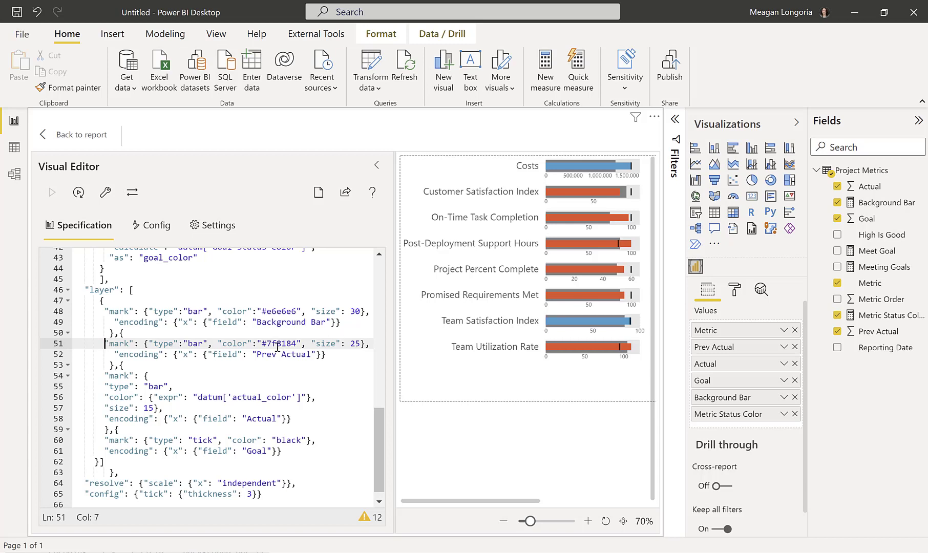
left_click(262, 343)
left_click(269, 353)
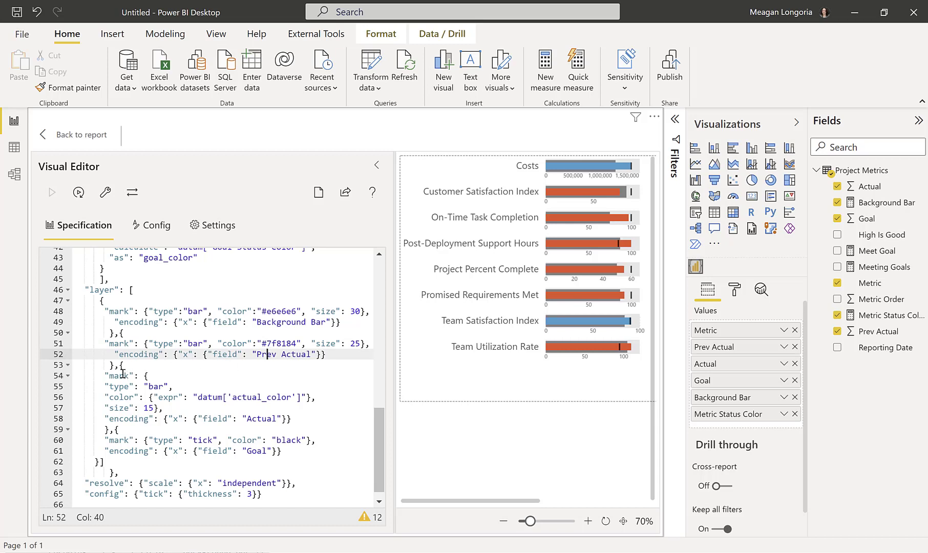
left_click(123, 375)
left_click(145, 386)
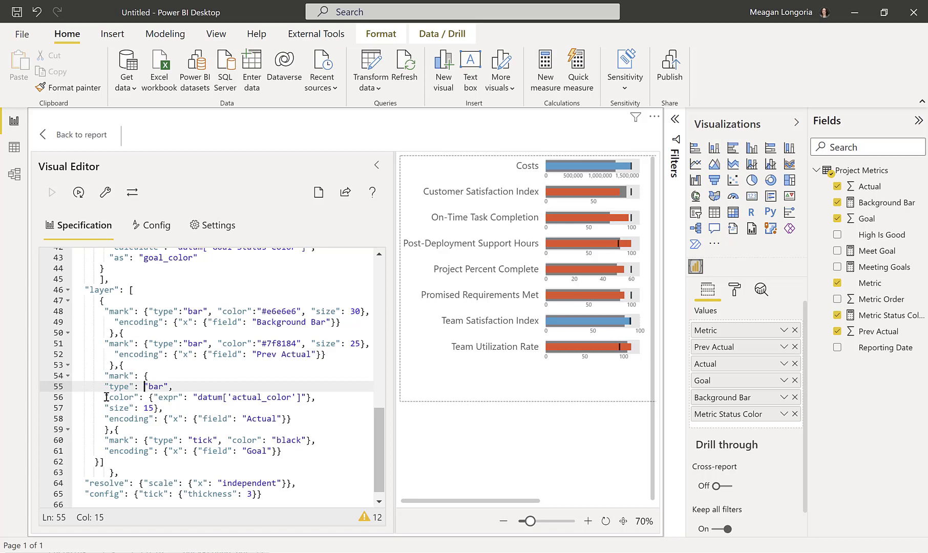
left_click(107, 396)
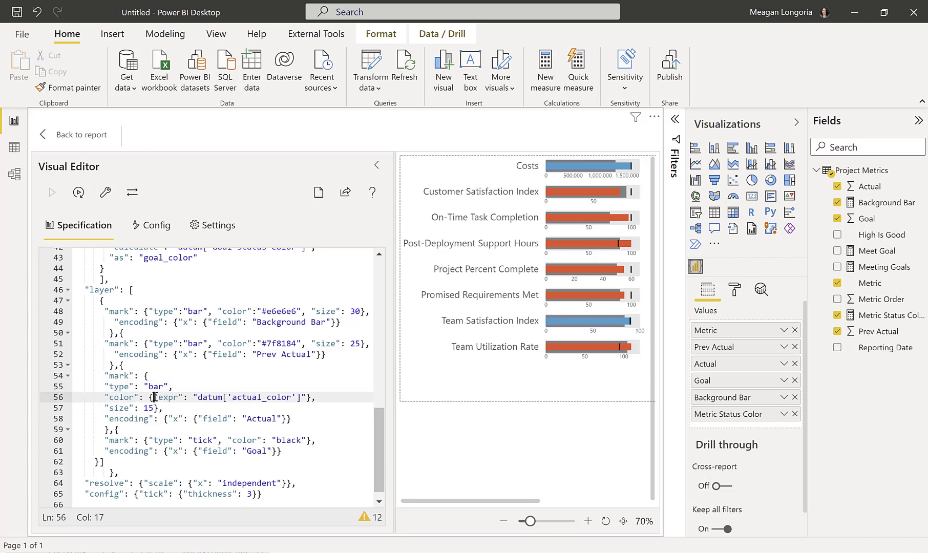
left_click_drag(153, 398, 187, 399)
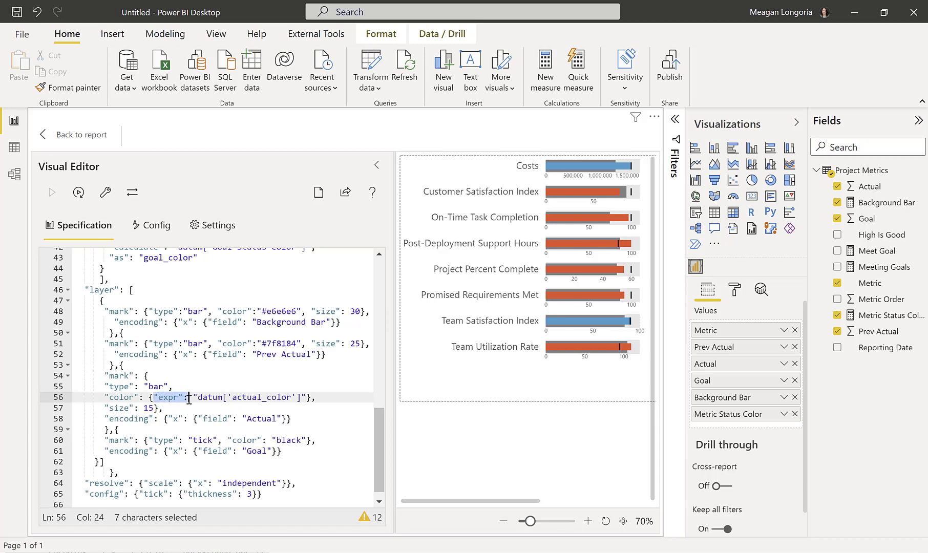
left_click(249, 397)
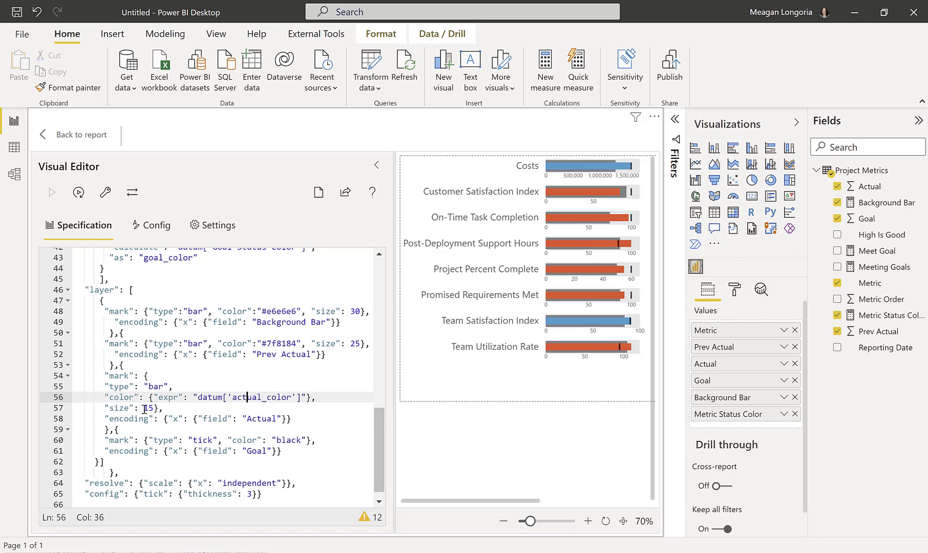
left_click(144, 408)
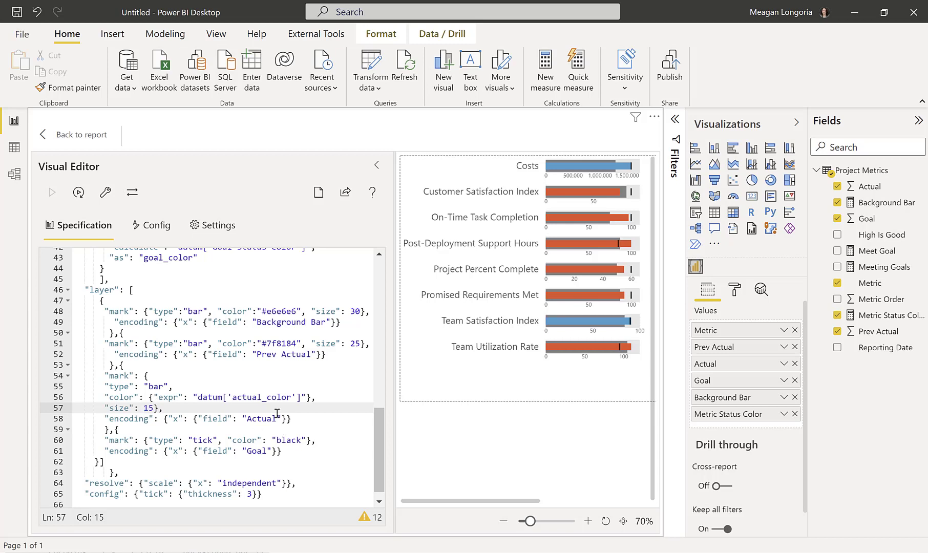
left_click(257, 419)
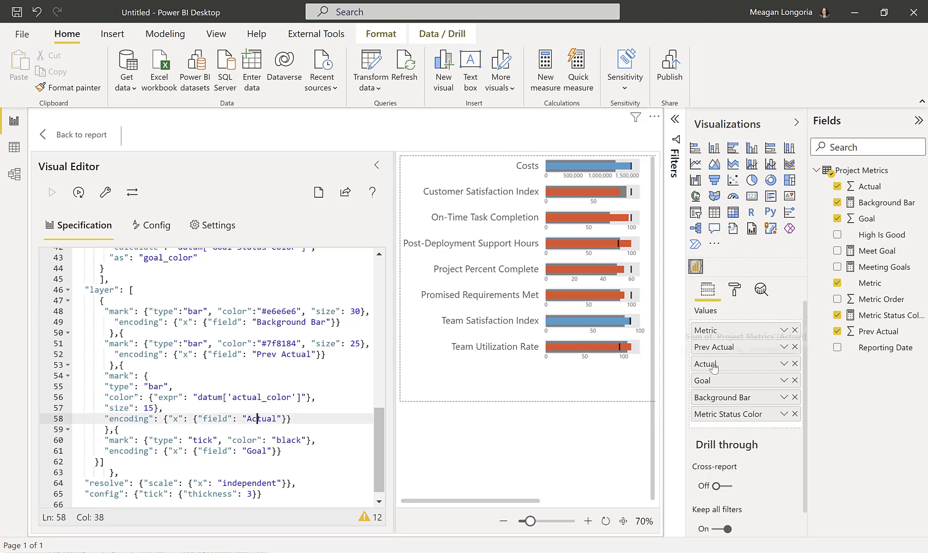
left_click(125, 440)
left_click(227, 418)
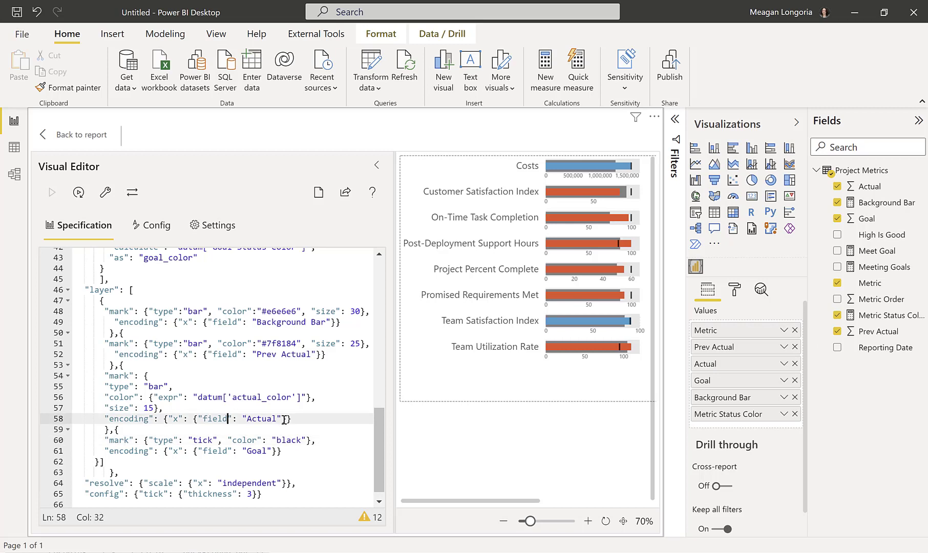
scroll(376, 438, "down", 1)
left_click(154, 417)
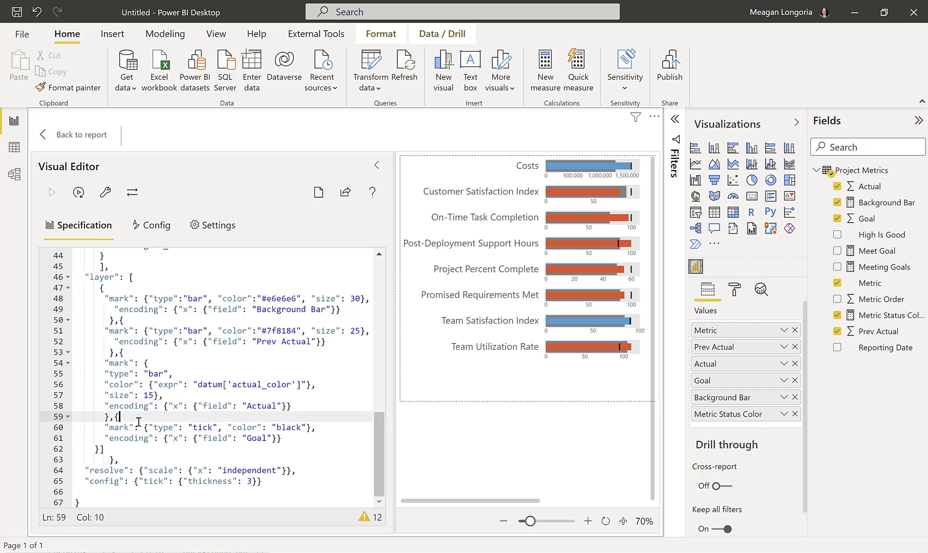
left_click(138, 427)
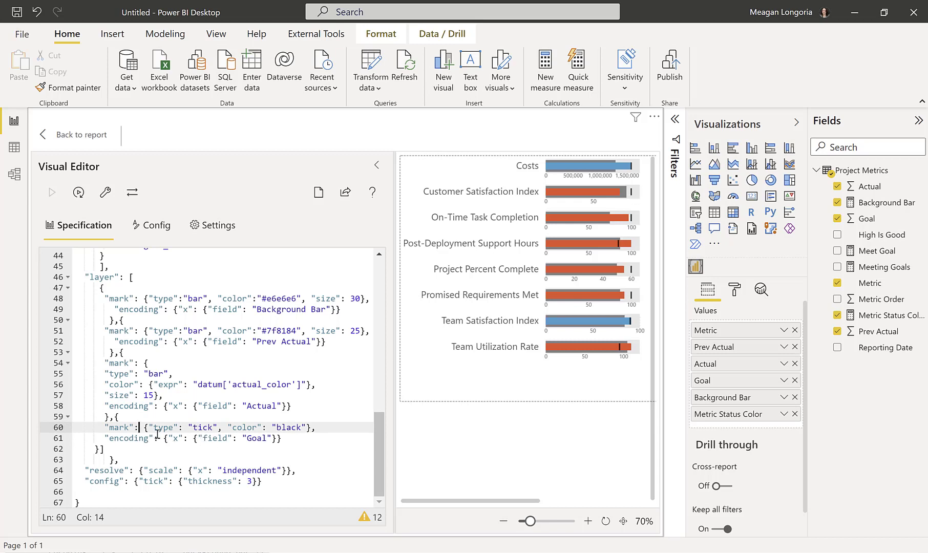
left_click_drag(272, 427, 307, 427)
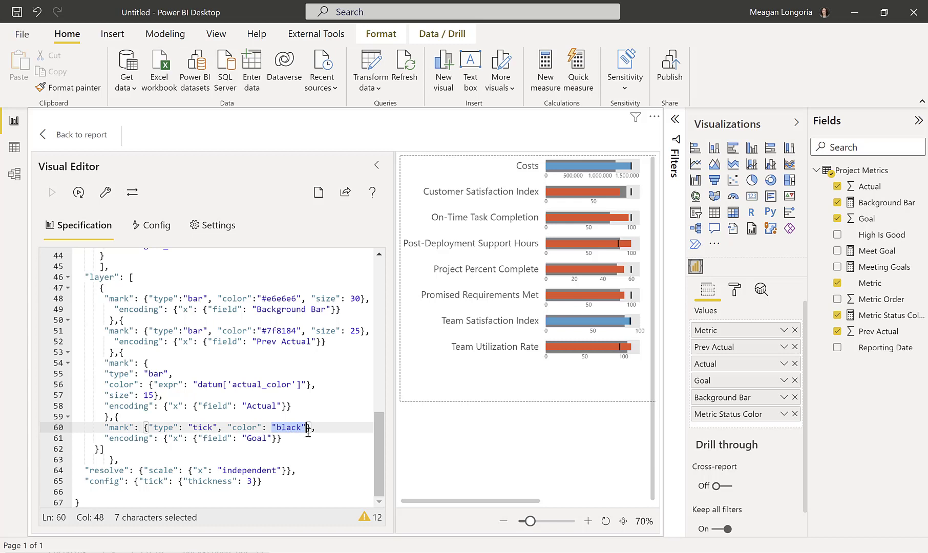
left_click(120, 438)
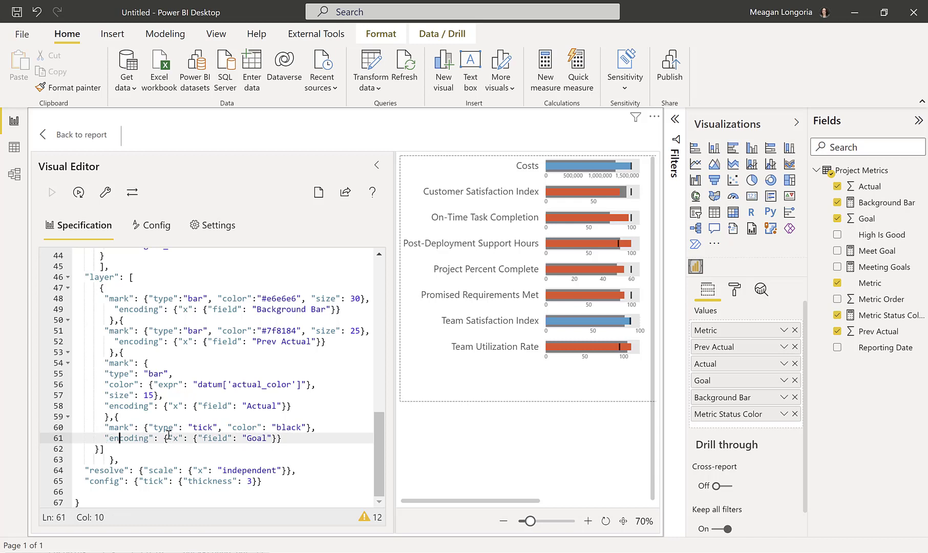
left_click(277, 439)
left_click(277, 447)
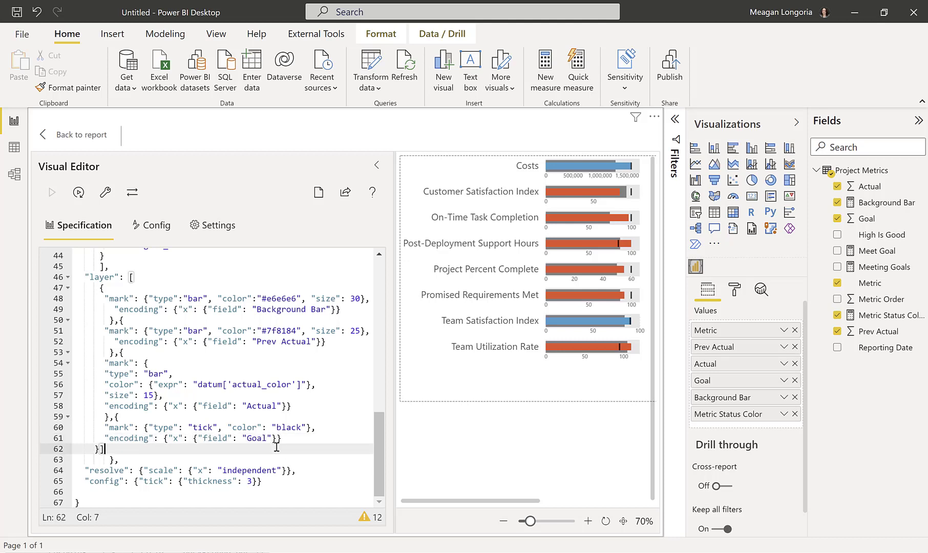
left_click(127, 470)
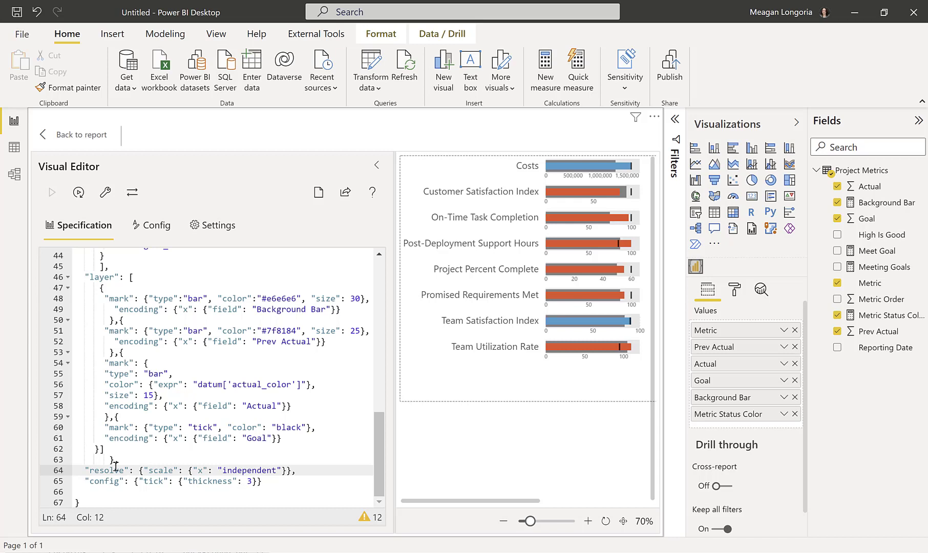
left_click(148, 470)
left_click(159, 483)
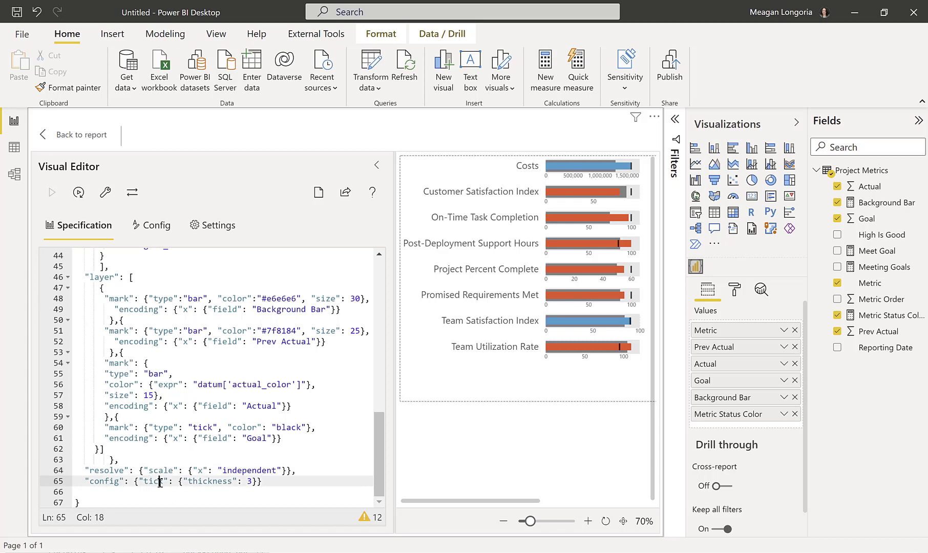
left_click(252, 482)
Look over the Deneb Config JSON, then return to the Specification.
mouse_move(633, 277)
left_click(156, 226)
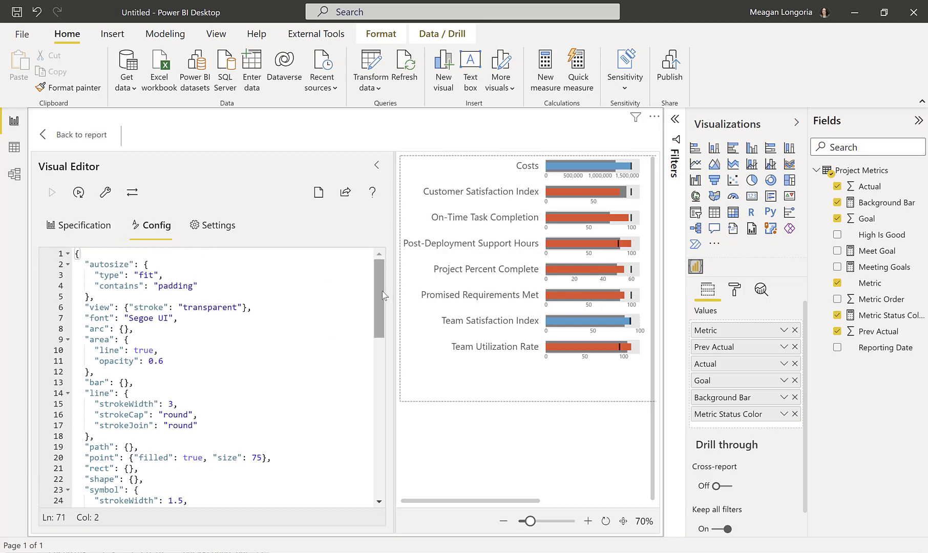
left_click_drag(379, 297, 379, 456)
left_click(65, 228)
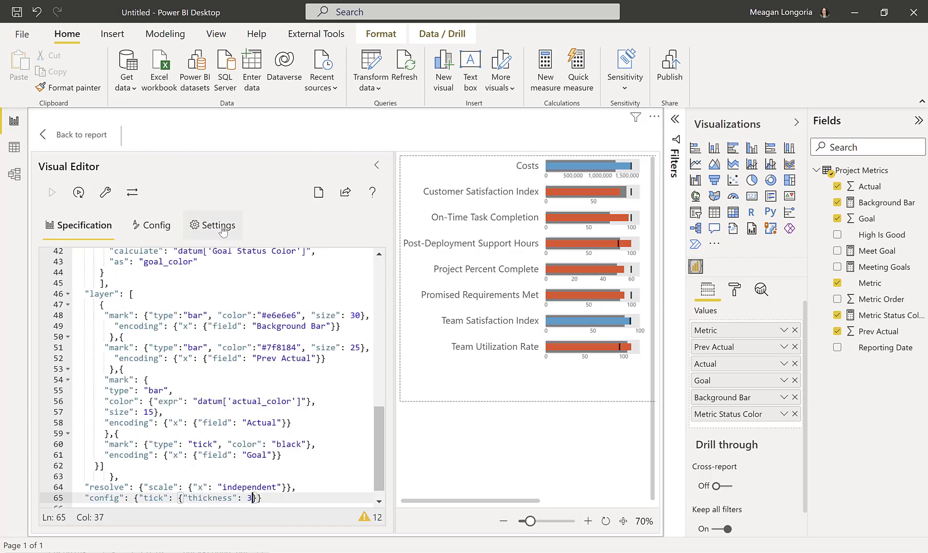
Turn on Cross-Filtering (Selection) of Data Points in Deneb's Settings tab.
left_click(220, 226)
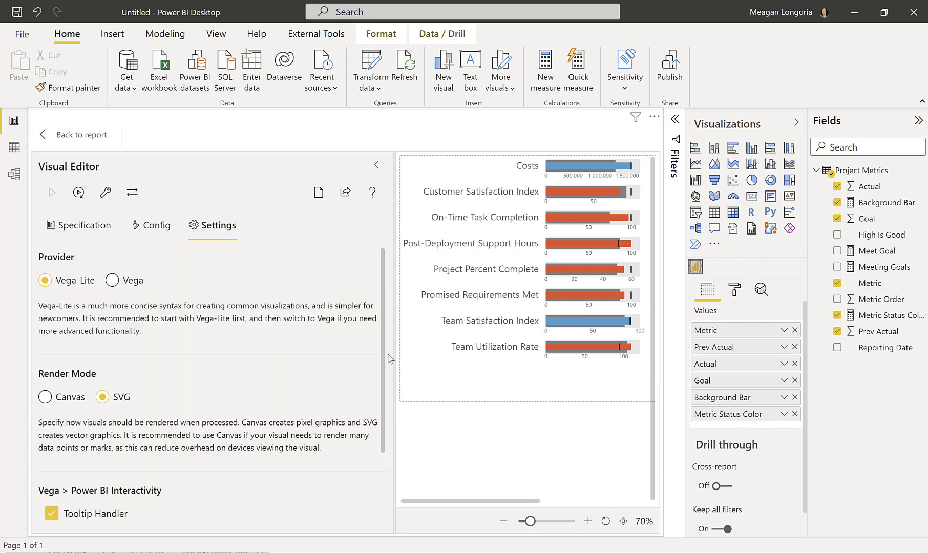
scroll(382, 369, "down", 1)
scroll(381, 358, "up", 1)
scroll(379, 348, "down", 5)
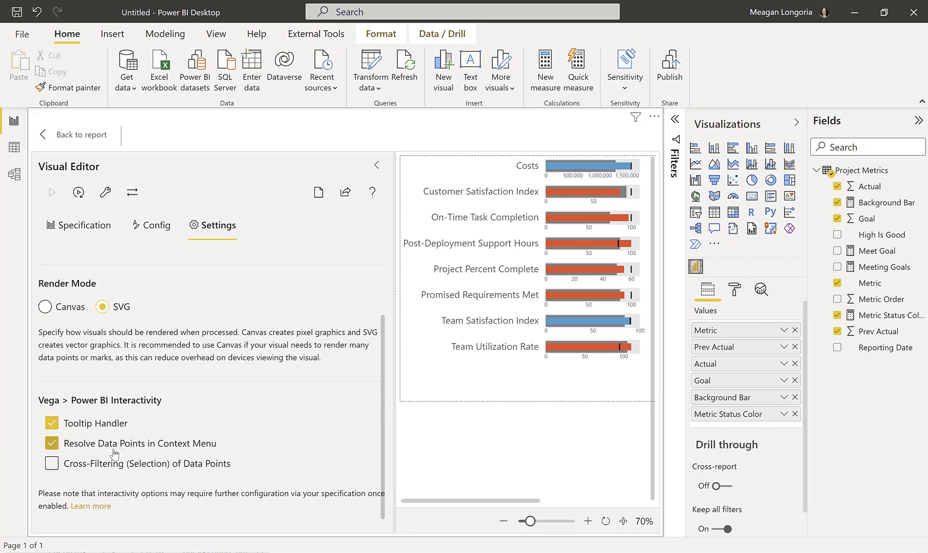
left_click(205, 463)
scroll(374, 465, "up", 5)
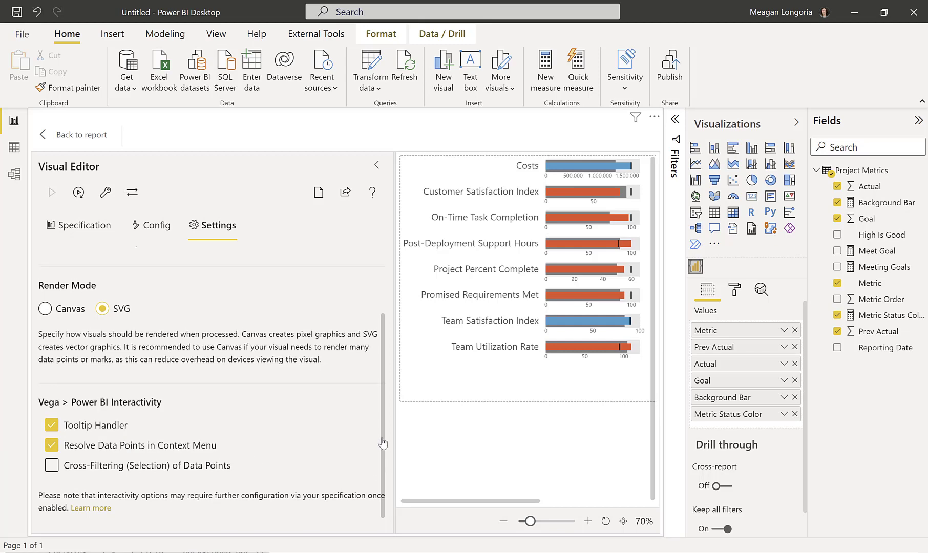
Go Back to report from the Deneb editor and deselect the bullet chart on the canvas.
left_click(80, 135)
left_click(274, 283)
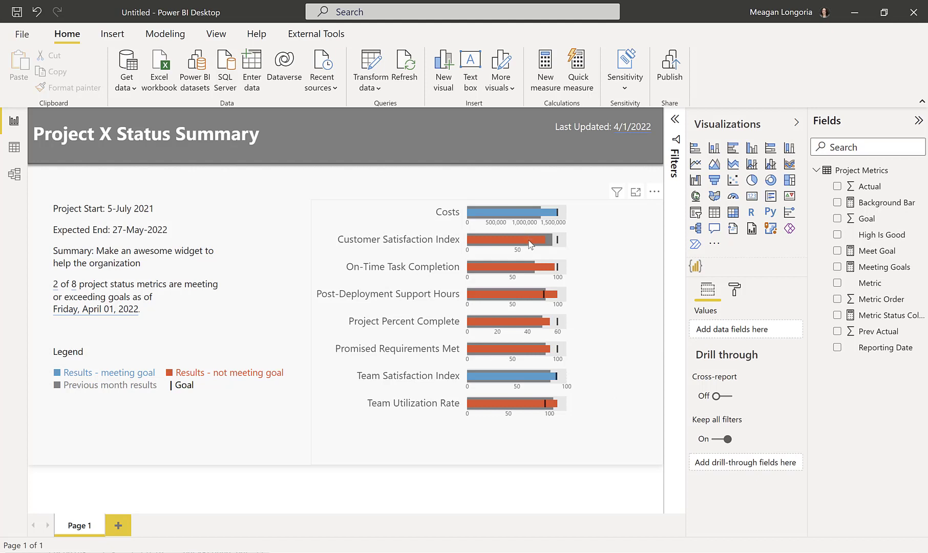
mouse_move(538, 245)
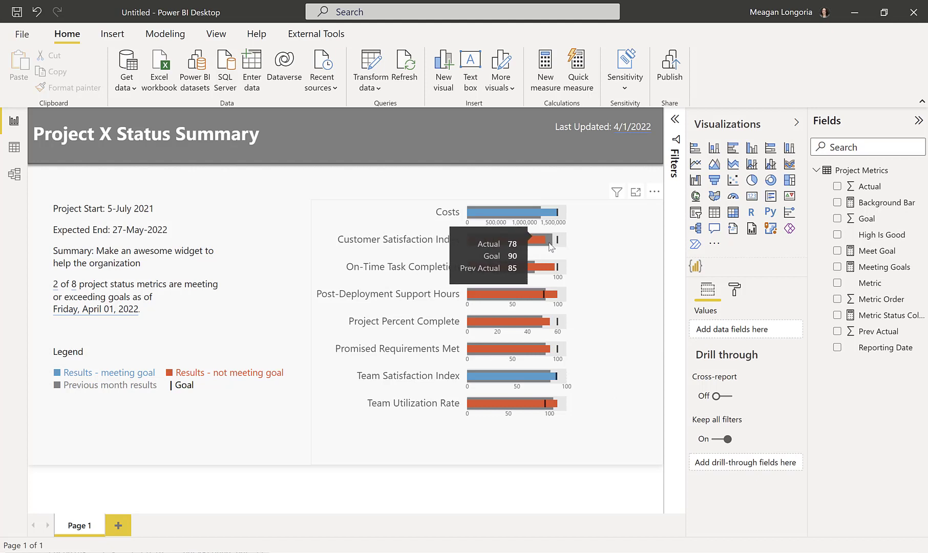